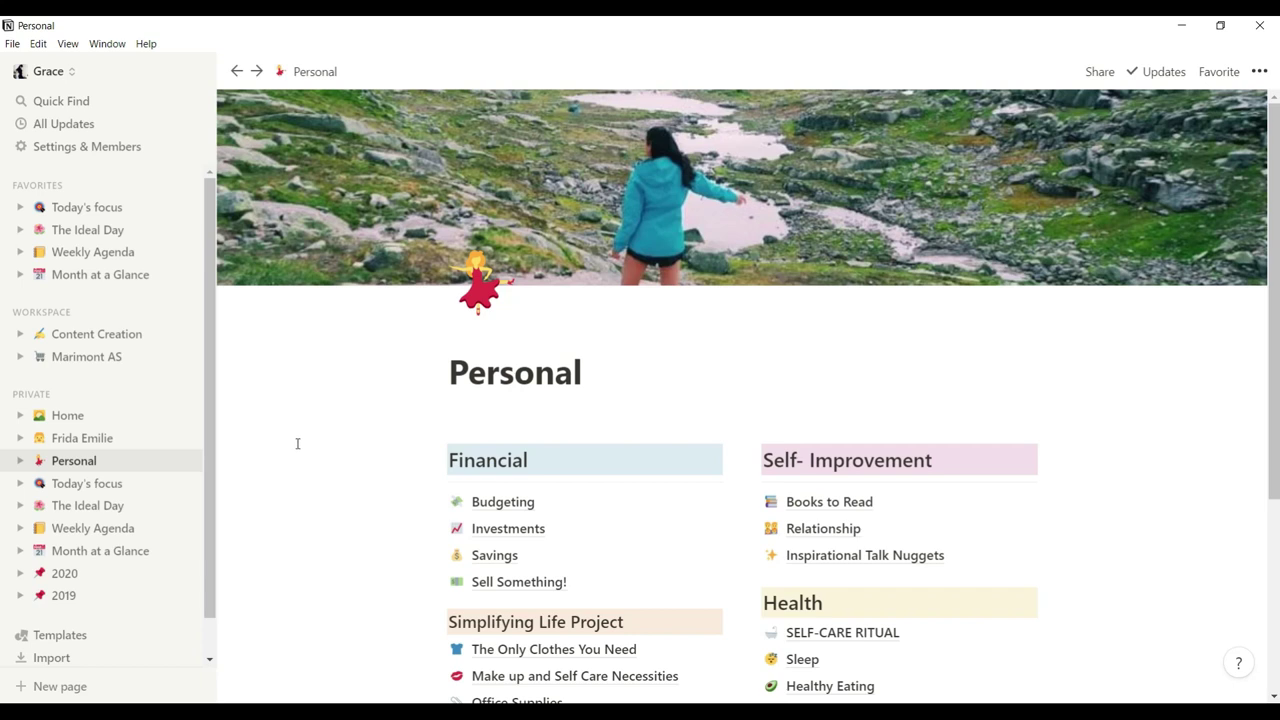
Browse the Personal page and the entries opened from it
{"action": "scroll", "coordinate": [297, 443], "scroll_direction": "down", "scroll_amount": 3}
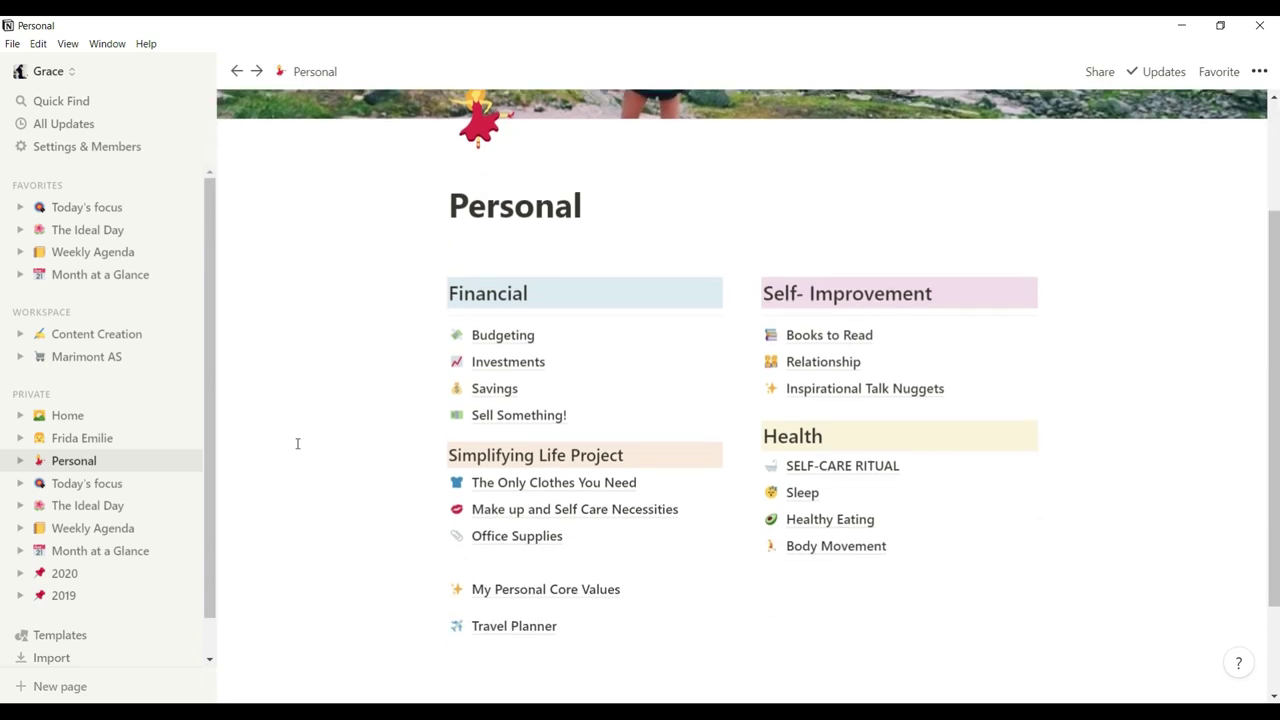
{"action": "scroll", "coordinate": [297, 443], "scroll_direction": "up", "scroll_amount": 3}
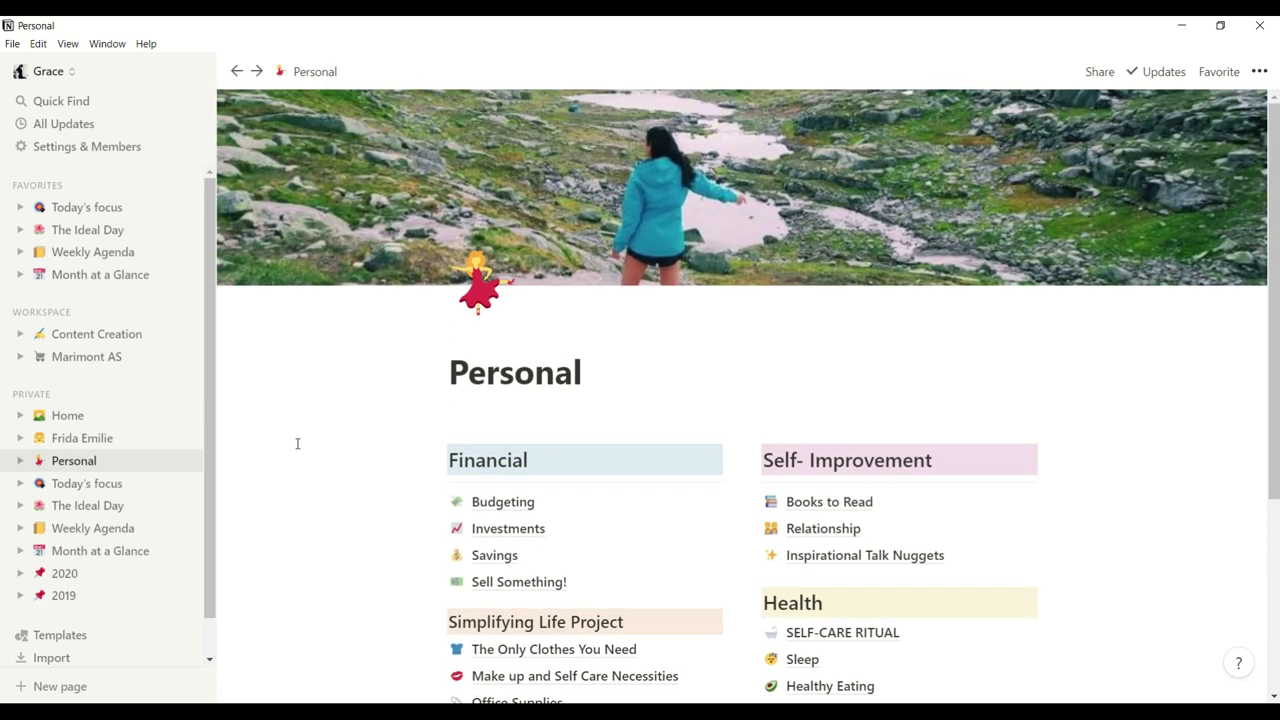
{"action": "scroll", "coordinate": [297, 443], "scroll_direction": "down", "scroll_amount": 3}
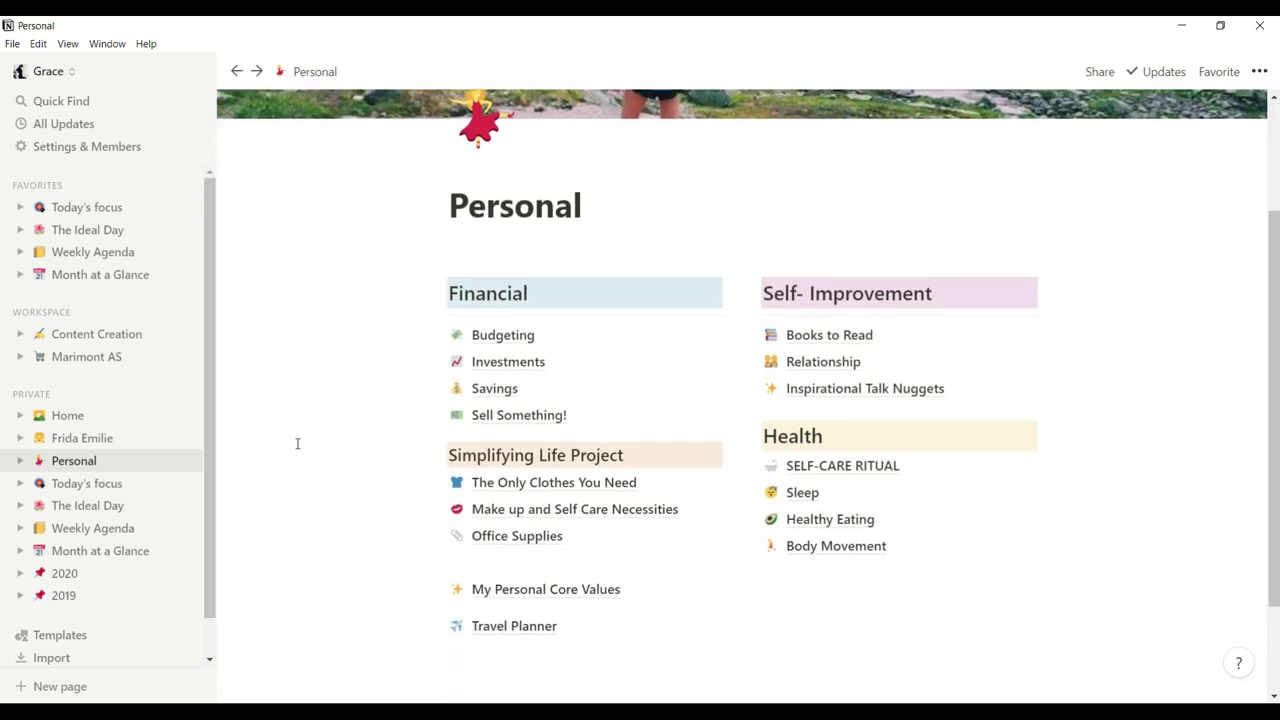
{"action": "scroll", "coordinate": [297, 443], "scroll_direction": "up", "scroll_amount": 2}
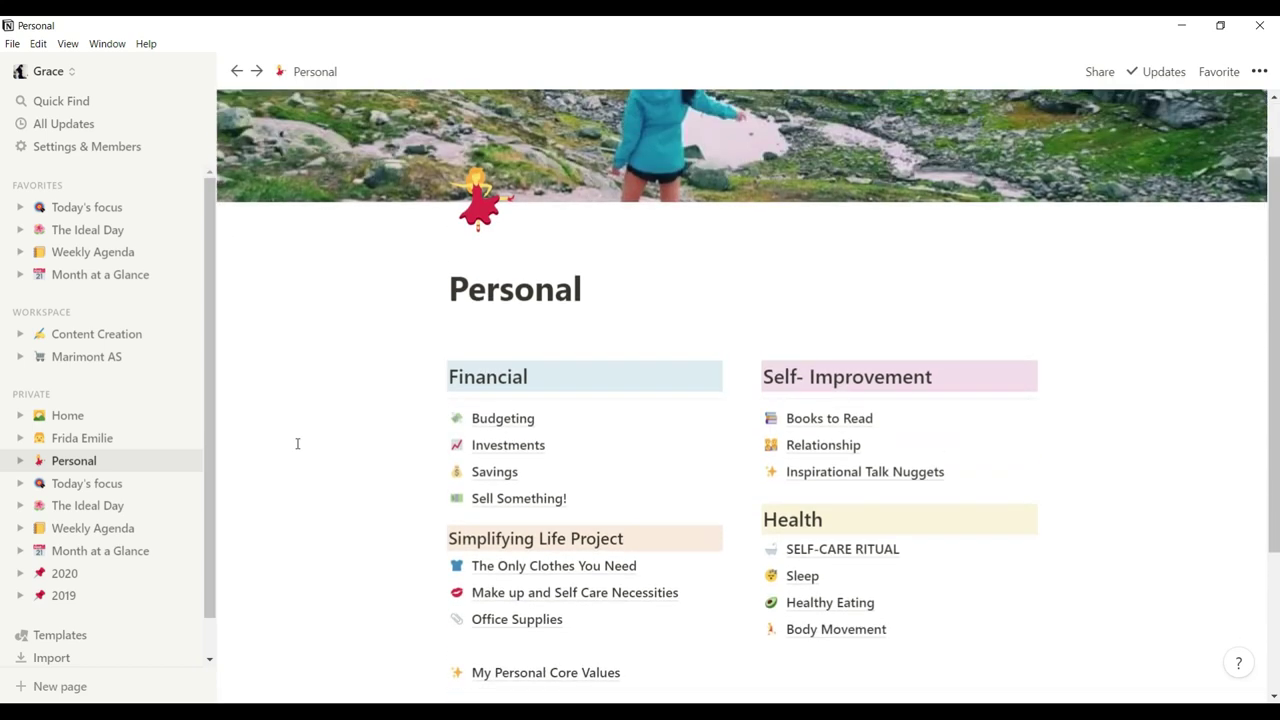
{"action": "left_click", "coordinate": [554, 379]}
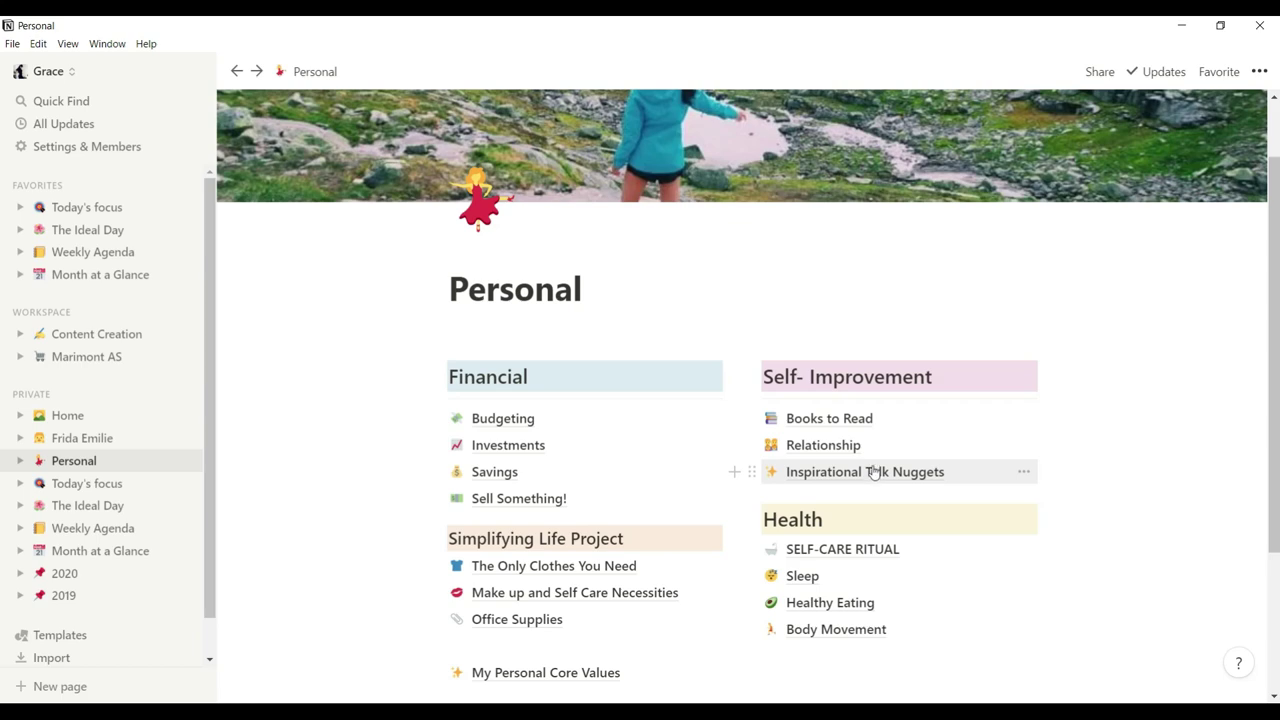
{"action": "scroll", "coordinate": [872, 470], "scroll_direction": "down", "scroll_amount": 2}
{"action": "scroll", "coordinate": [871, 466], "scroll_direction": "up", "scroll_amount": 3}
{"action": "scroll", "coordinate": [870, 463], "scroll_direction": "up", "scroll_amount": 1}
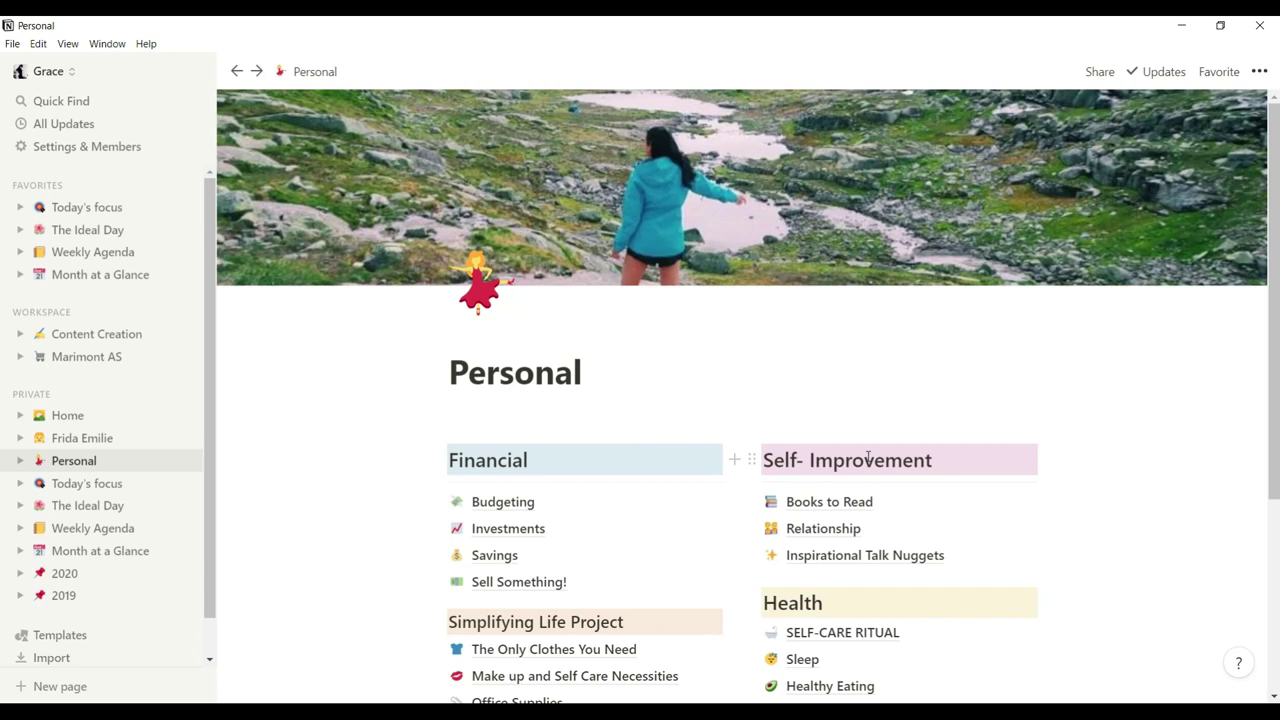
{"action": "scroll", "coordinate": [868, 459], "scroll_direction": "down", "scroll_amount": 2}
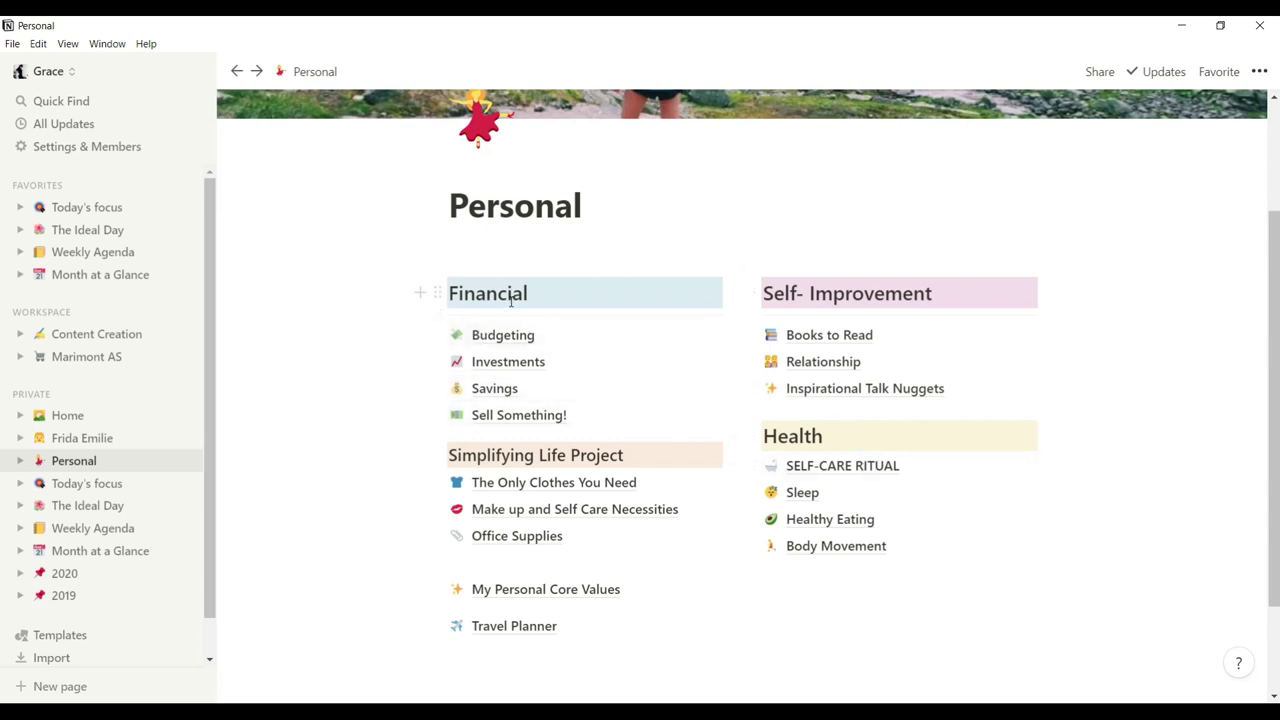
{"action": "left_click", "coordinate": [604, 462]}
{"action": "scroll", "coordinate": [991, 293], "scroll_direction": "up", "scroll_amount": 2}
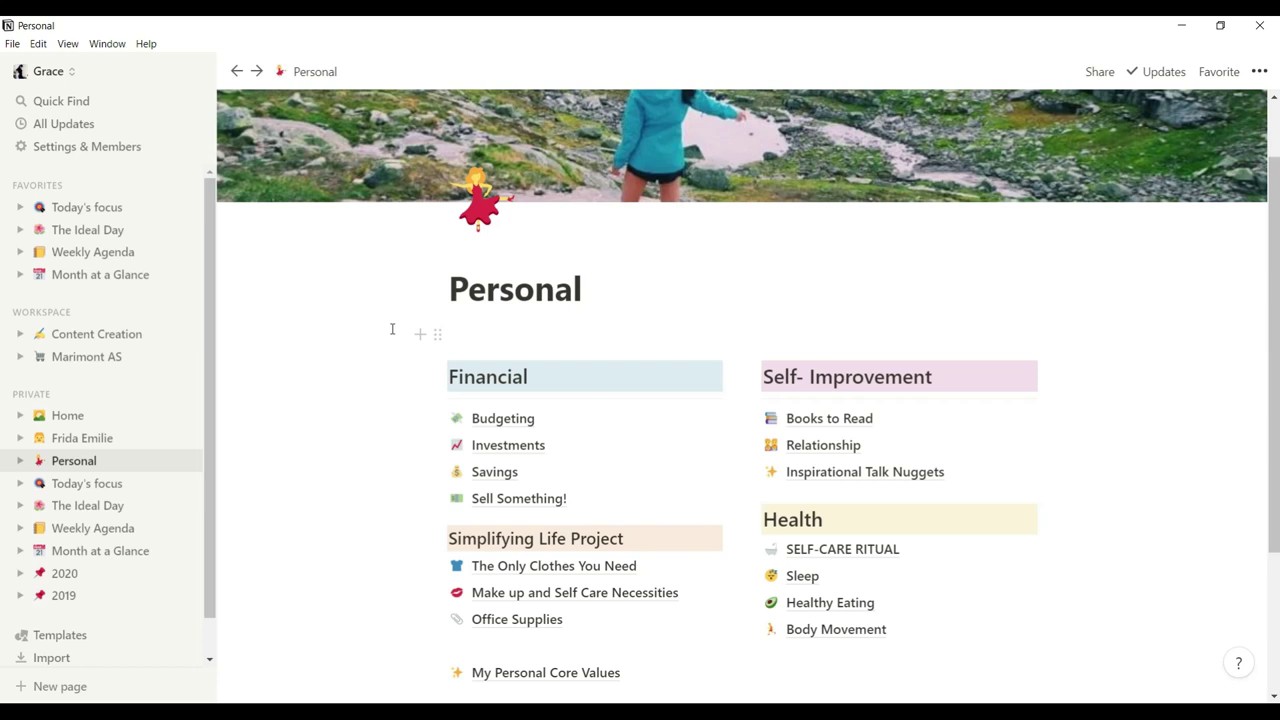
{"action": "scroll", "coordinate": [392, 329], "scroll_direction": "down", "scroll_amount": 2}
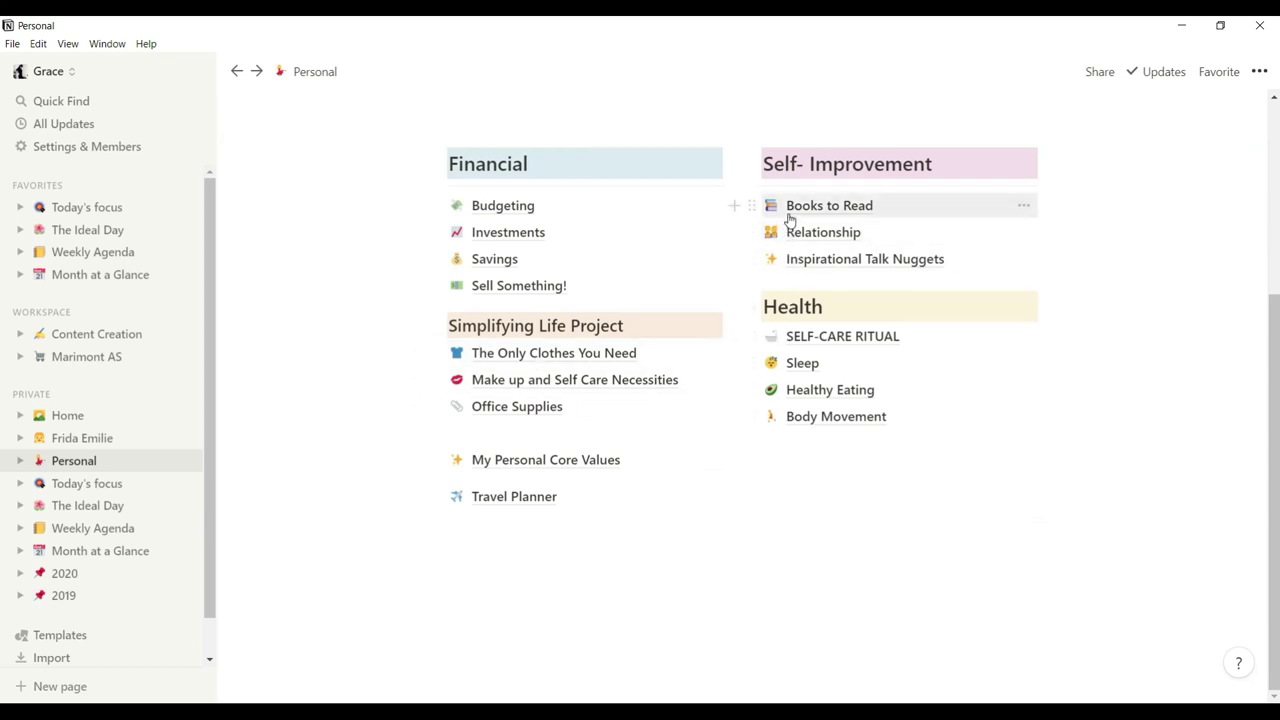
{"action": "scroll", "coordinate": [837, 231], "scroll_direction": "up", "scroll_amount": 1}
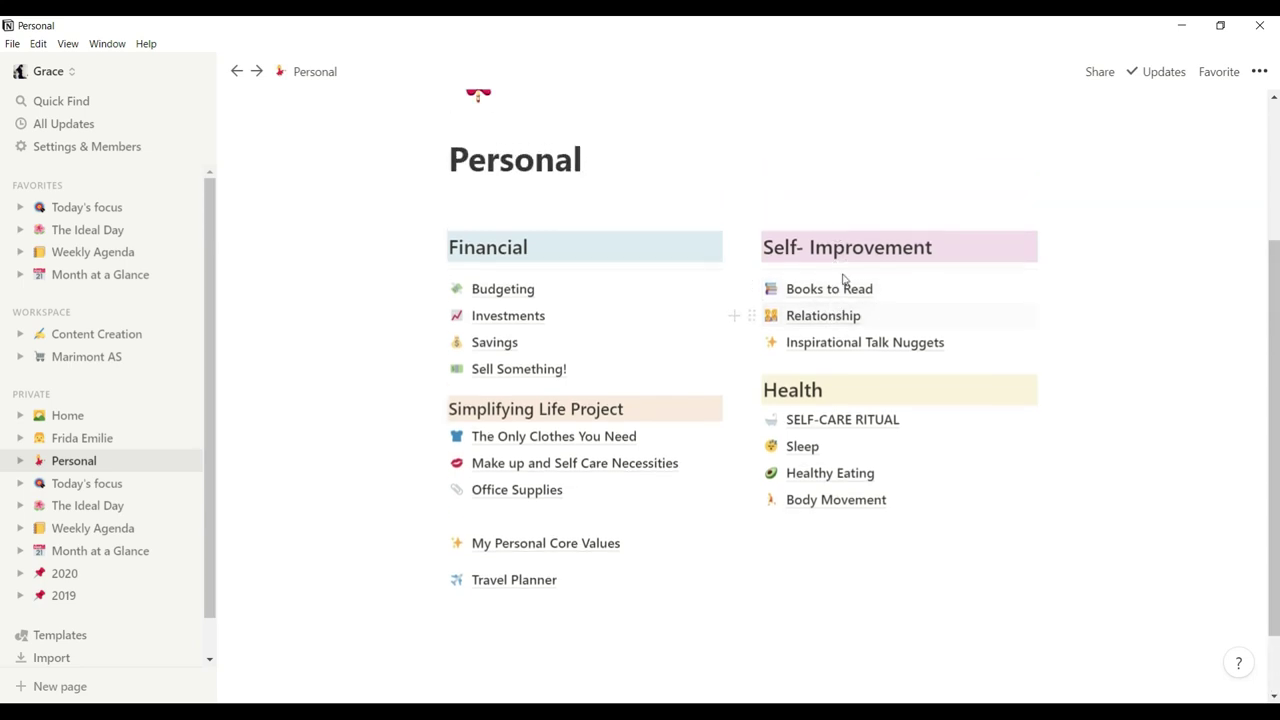
In Books to Read, mark No Bad Kids as read, then untick it again
{"action": "left_click", "coordinate": [880, 290]}
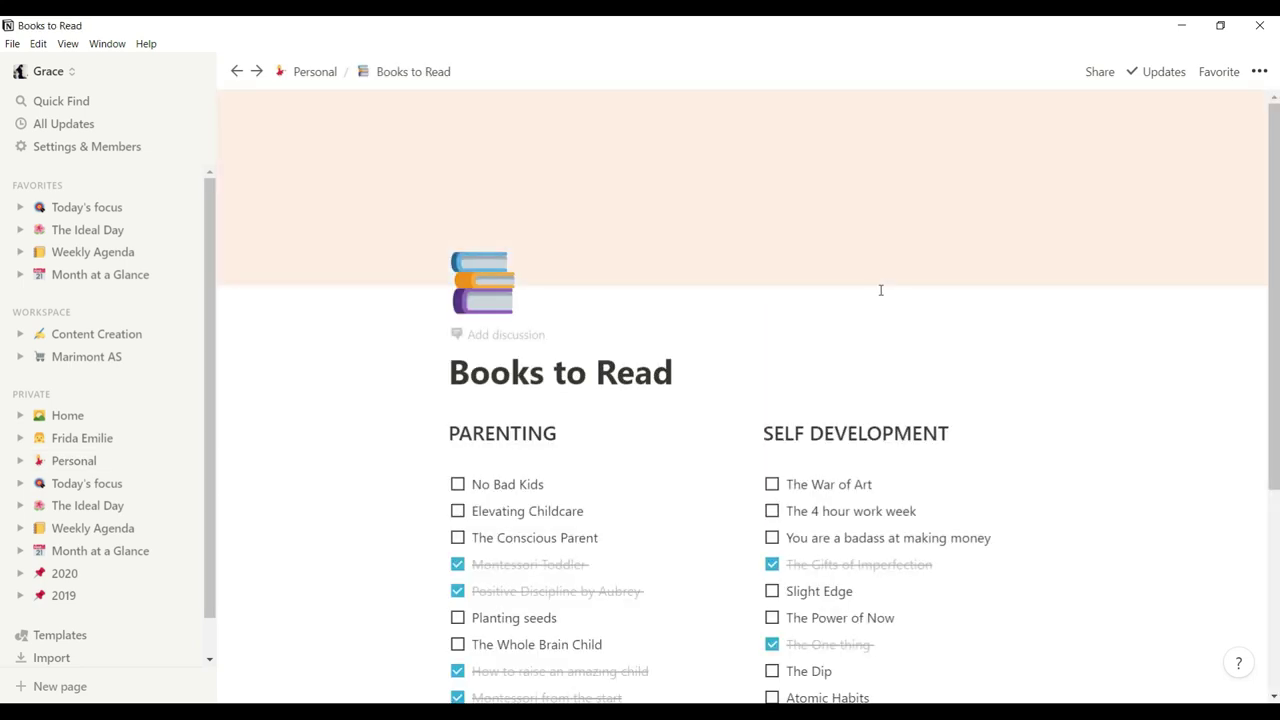
{"action": "scroll", "coordinate": [880, 290], "scroll_direction": "down", "scroll_amount": 1}
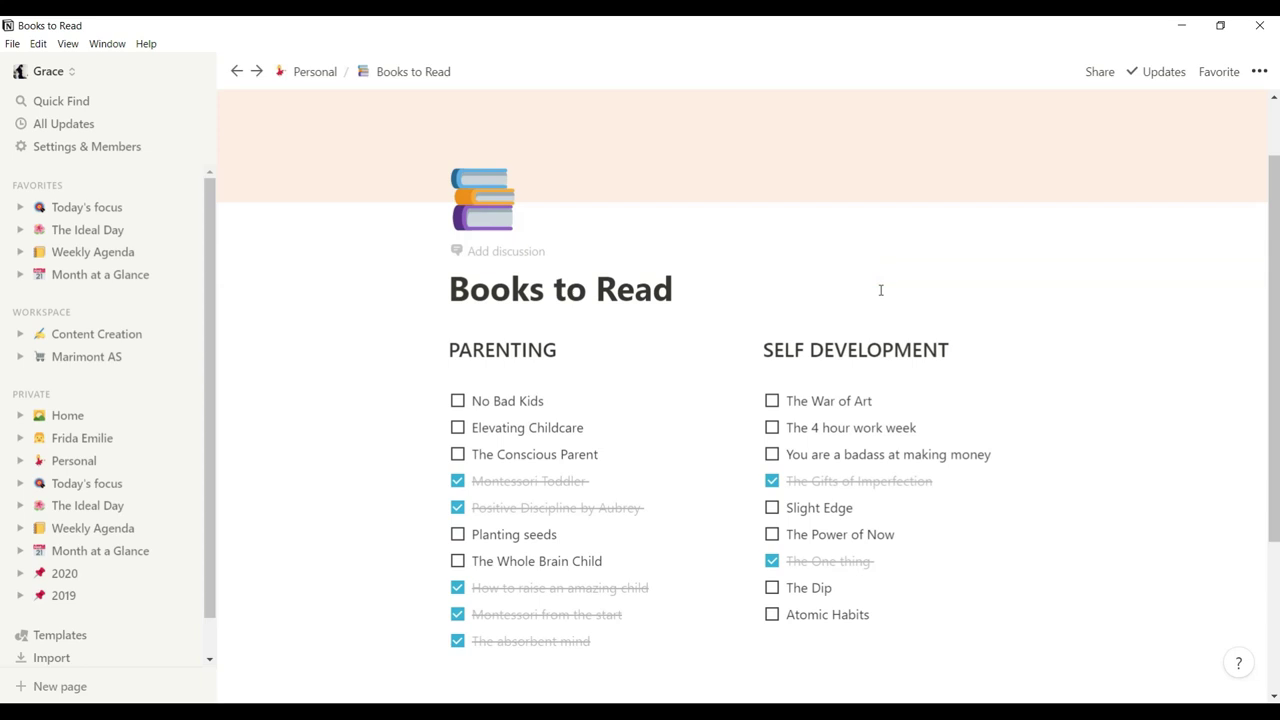
{"action": "scroll", "coordinate": [880, 290], "scroll_direction": "down", "scroll_amount": 3}
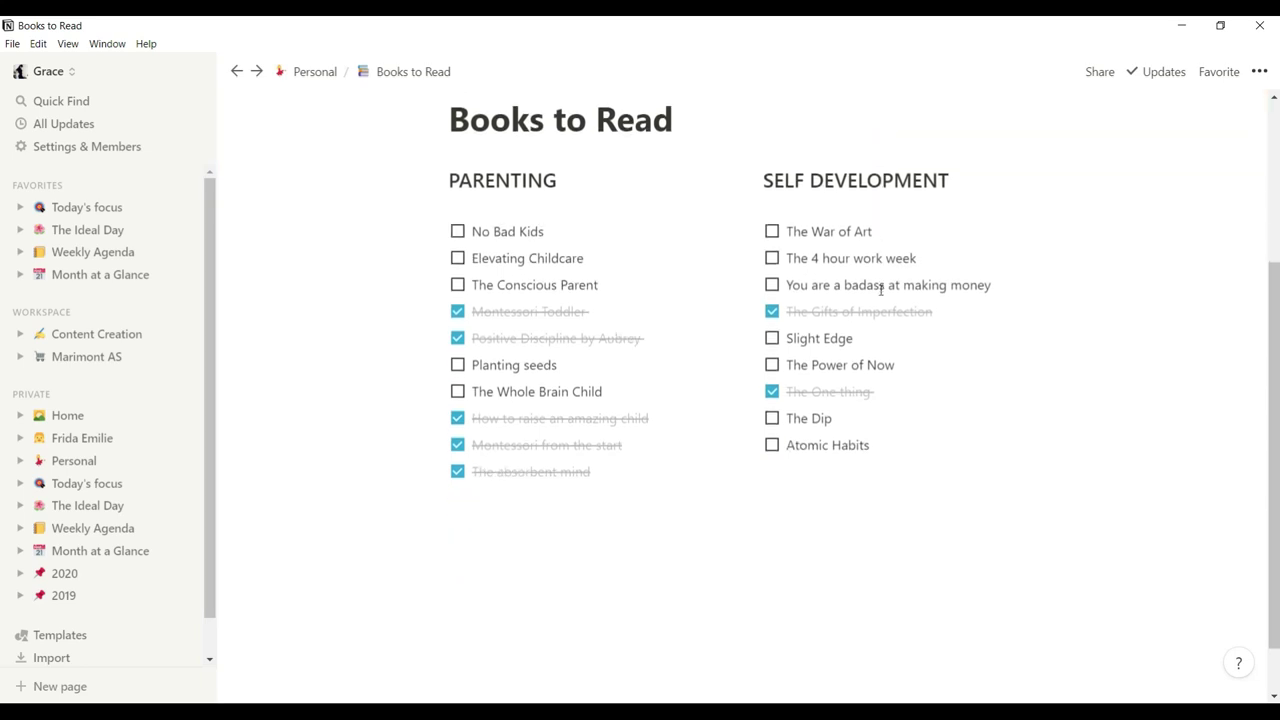
{"action": "scroll", "coordinate": [880, 294], "scroll_direction": "up", "scroll_amount": 2}
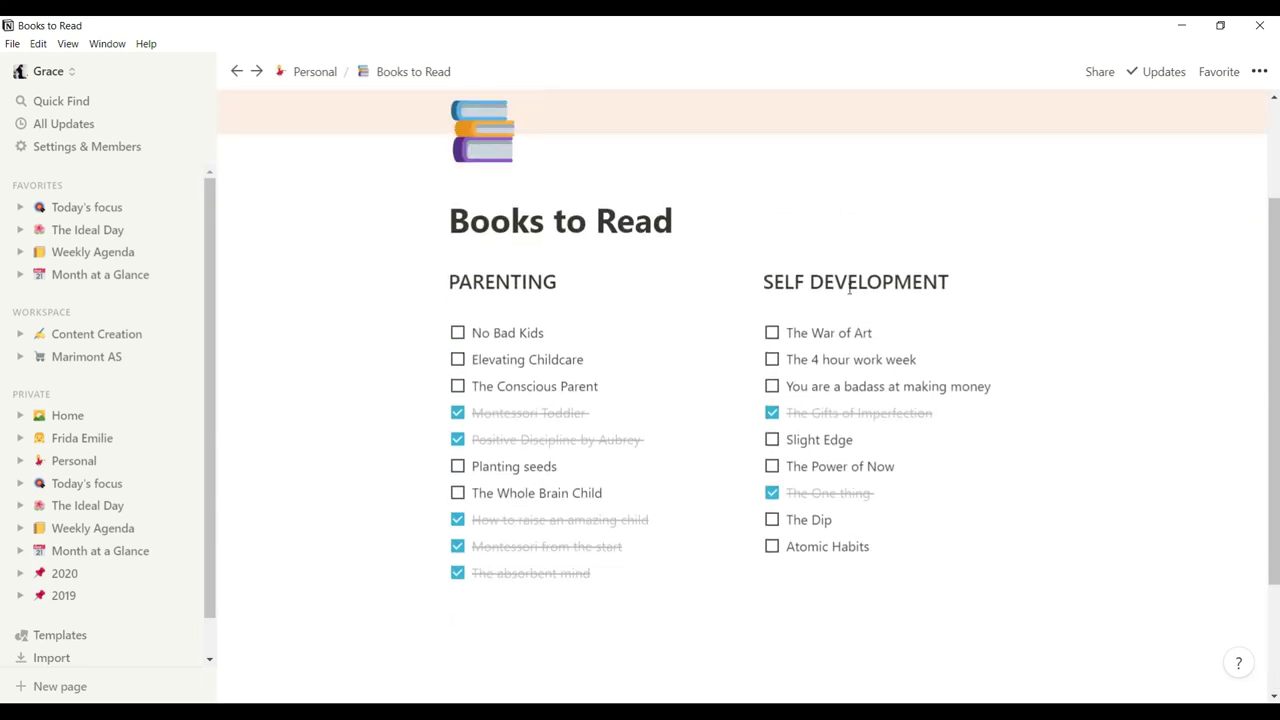
{"action": "left_click", "coordinate": [457, 333]}
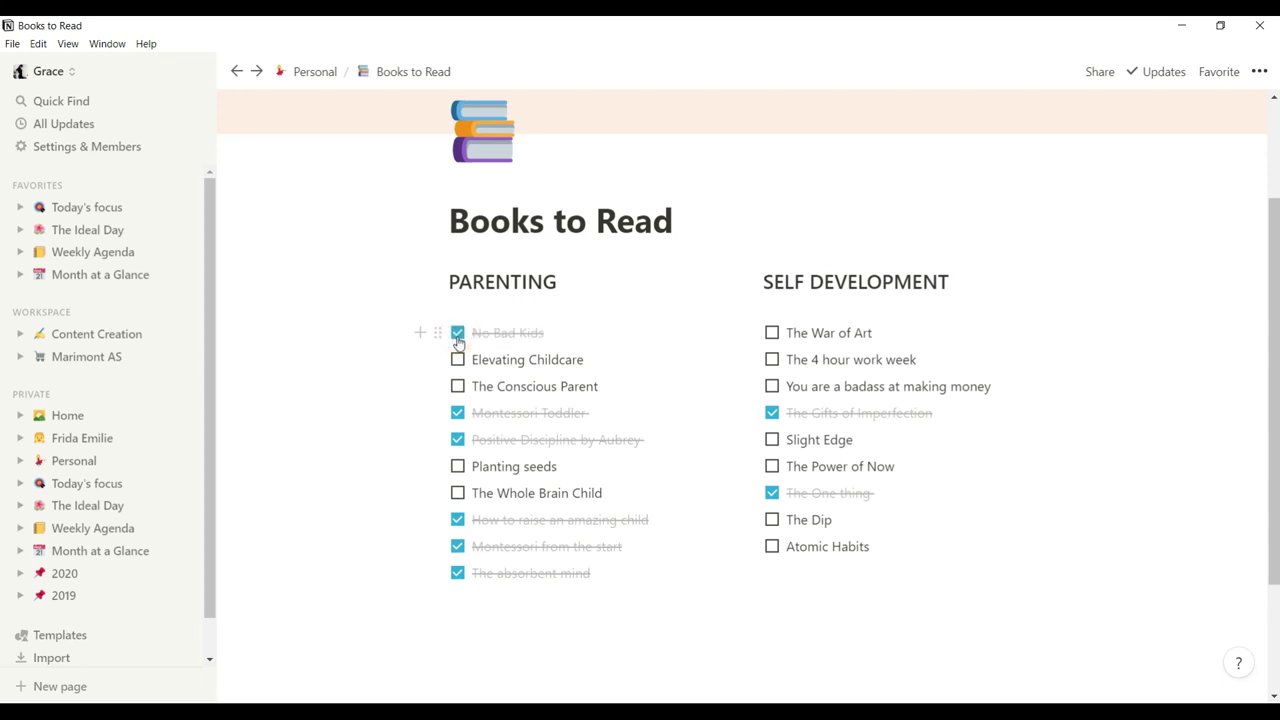
{"action": "left_click", "coordinate": [457, 333]}
{"action": "scroll", "coordinate": [440, 370], "scroll_direction": "up", "scroll_amount": 1}
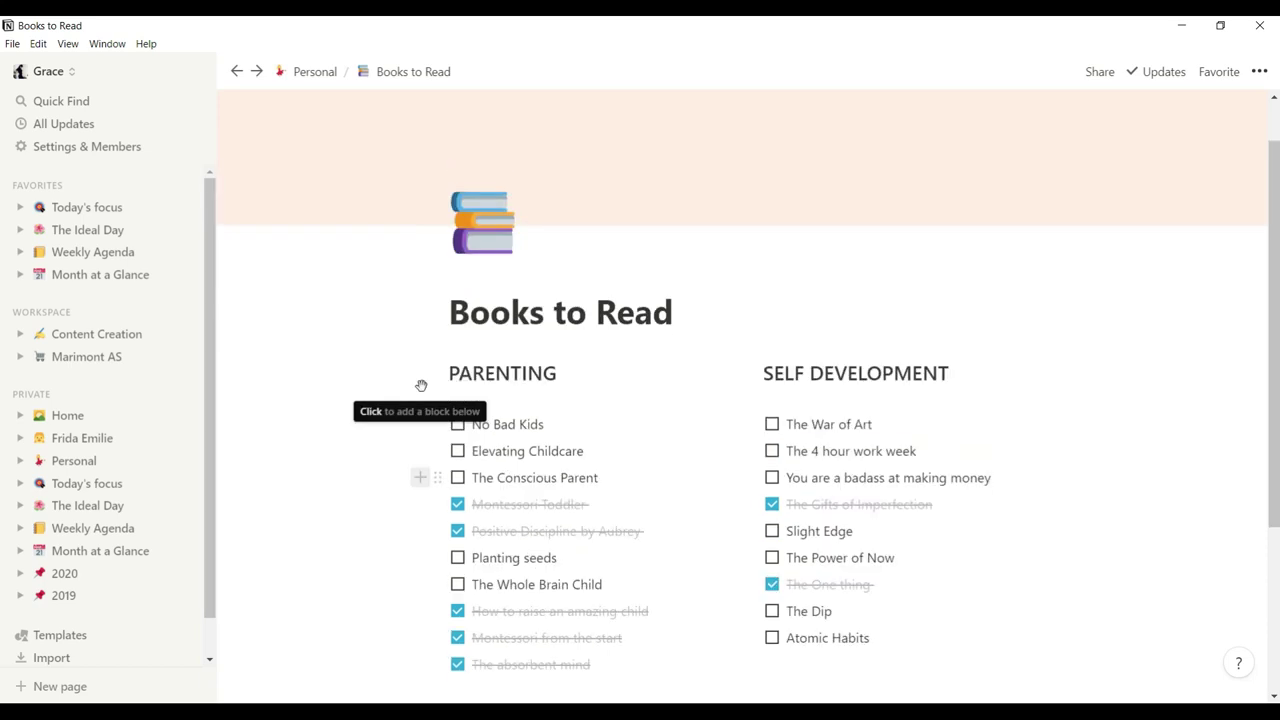
{"action": "scroll", "coordinate": [848, 436], "scroll_direction": "down", "scroll_amount": 2}
{"action": "scroll", "coordinate": [848, 434], "scroll_direction": "up", "scroll_amount": 2}
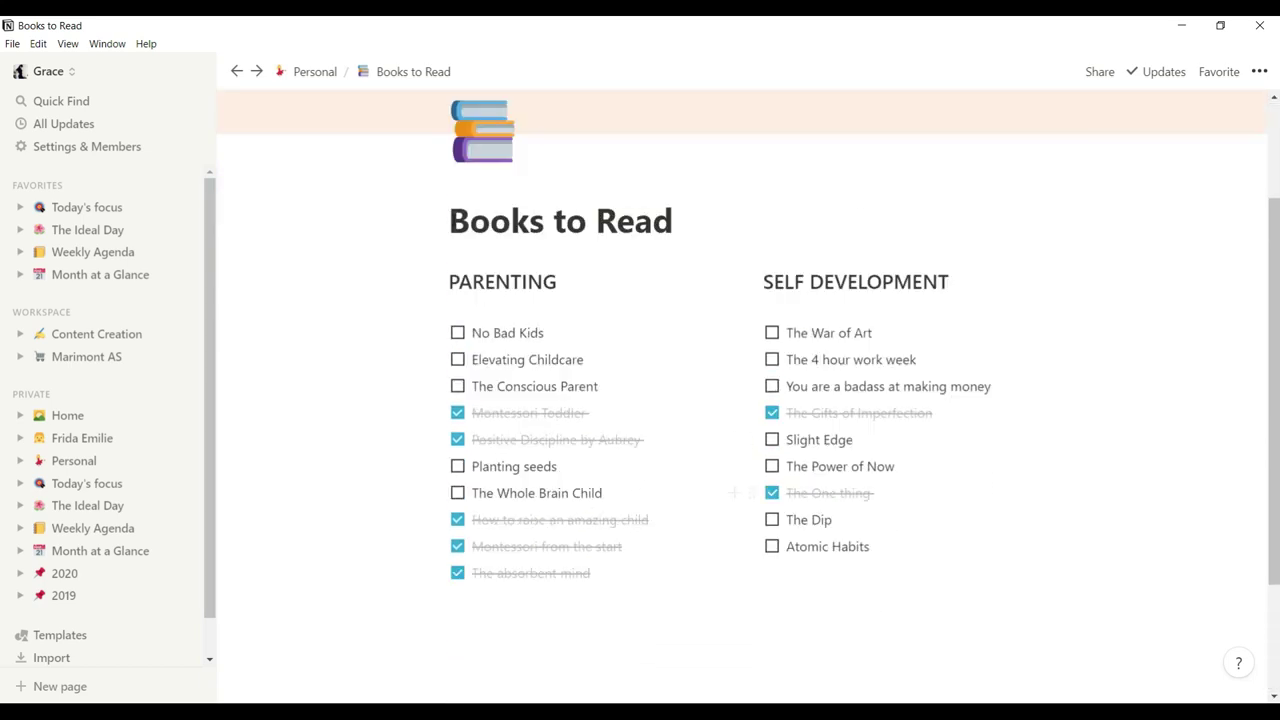
{"action": "scroll", "coordinate": [323, 83], "scroll_direction": "up", "scroll_amount": 1}
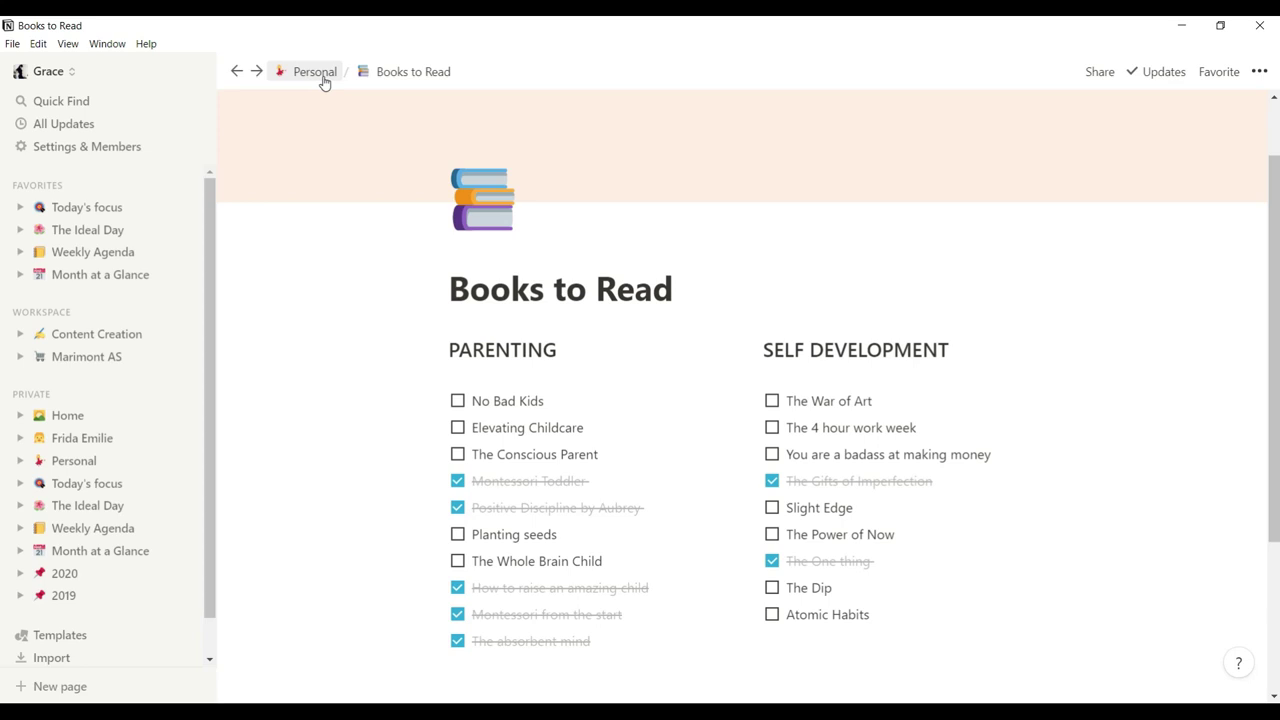
Return to the Personal page and look through the SELF-CARE RITUAL page
{"action": "left_click", "coordinate": [323, 83]}
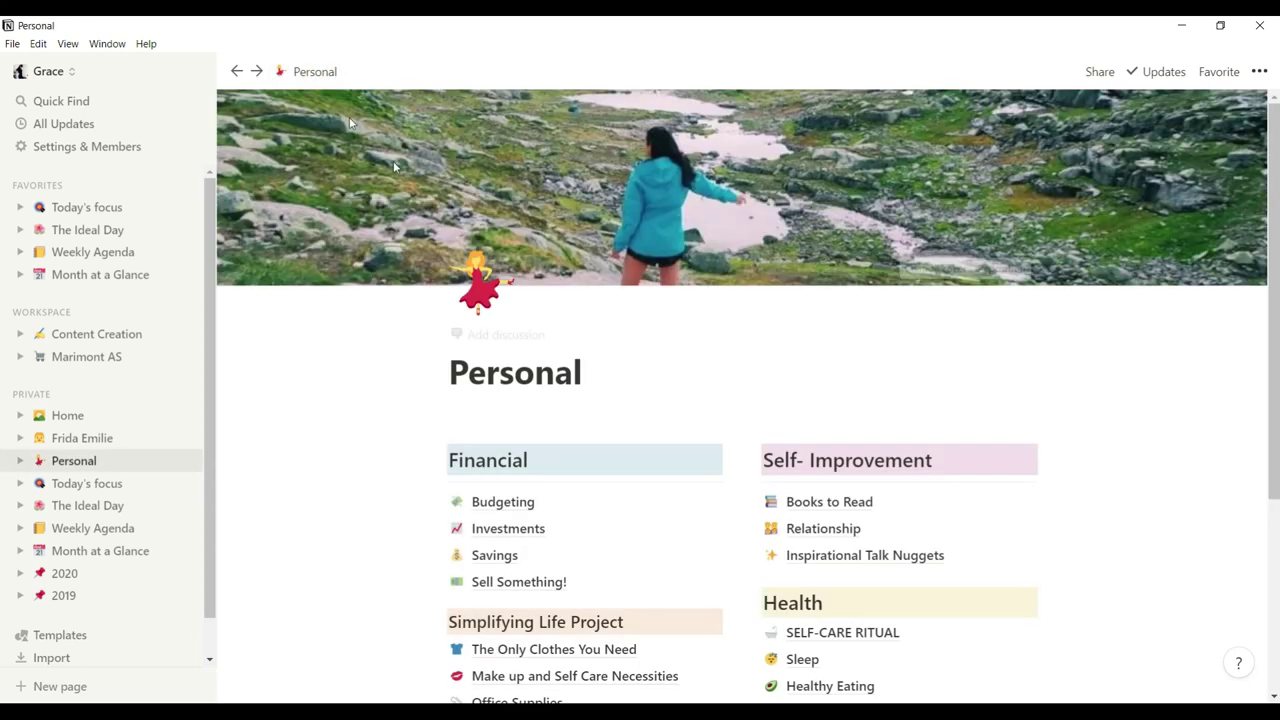
{"action": "scroll", "coordinate": [434, 377], "scroll_direction": "down", "scroll_amount": 3}
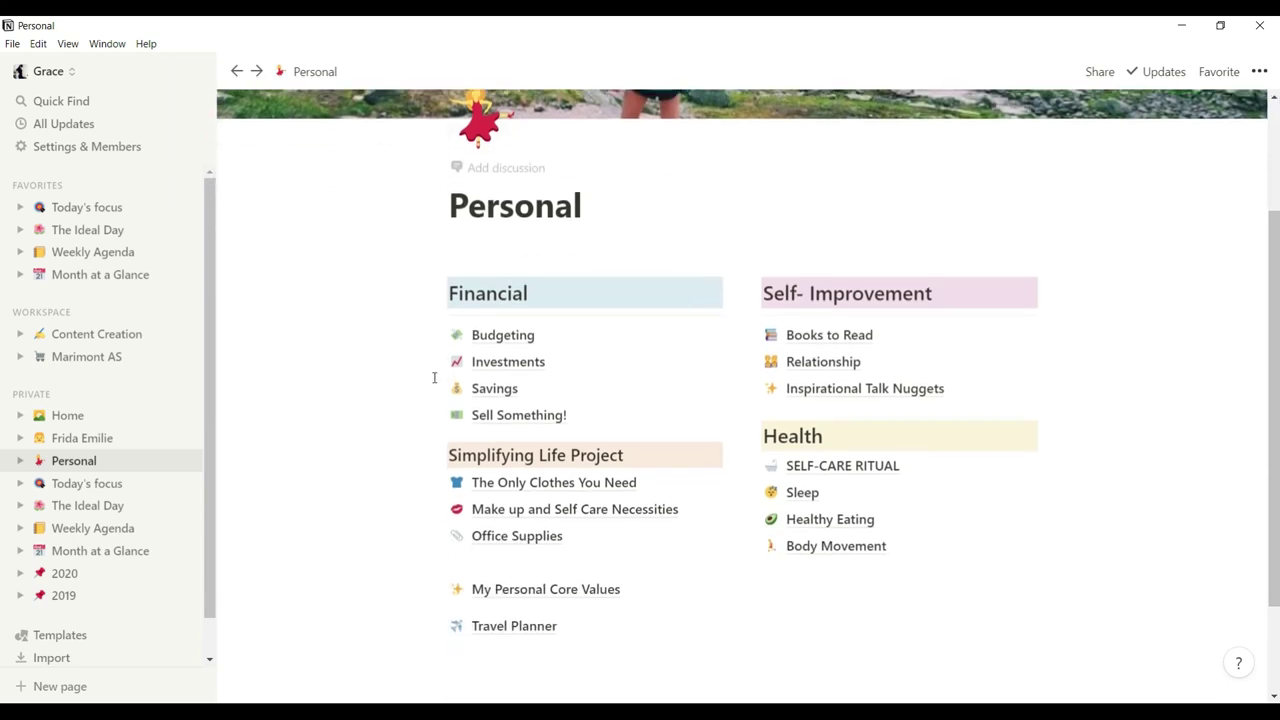
{"action": "left_click", "coordinate": [832, 474]}
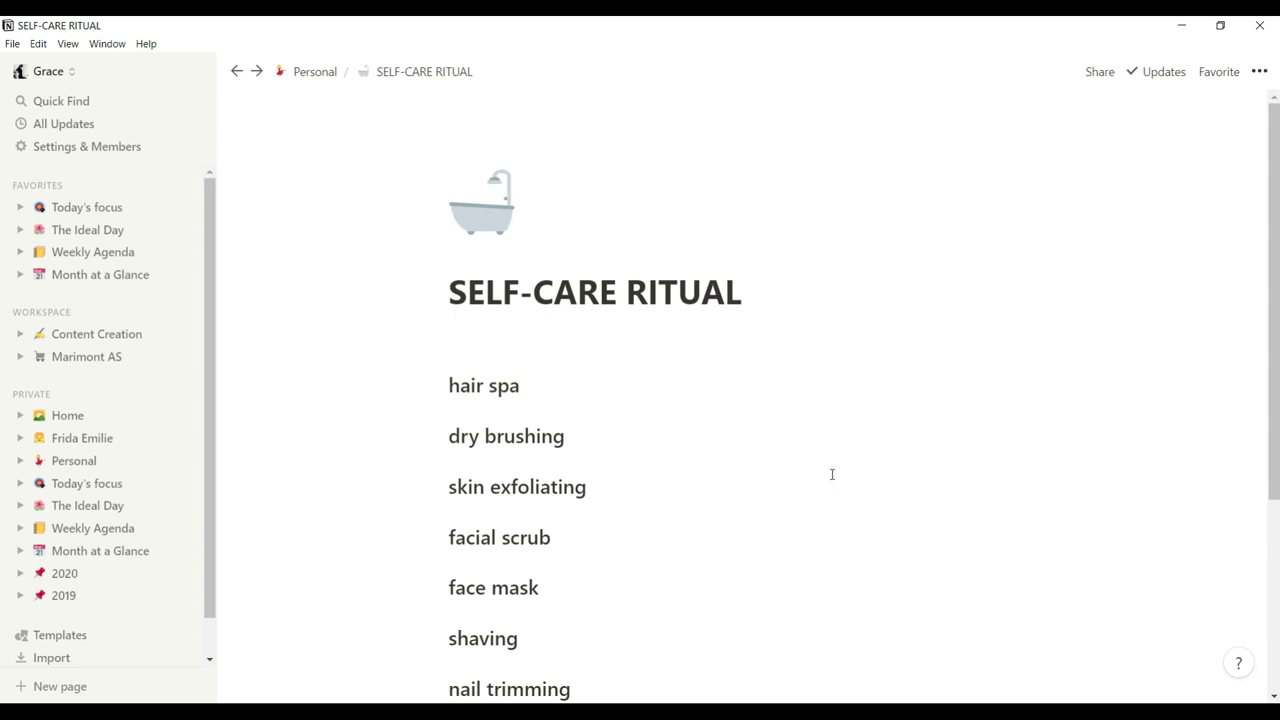
{"action": "scroll", "coordinate": [832, 474], "scroll_direction": "down", "scroll_amount": 3}
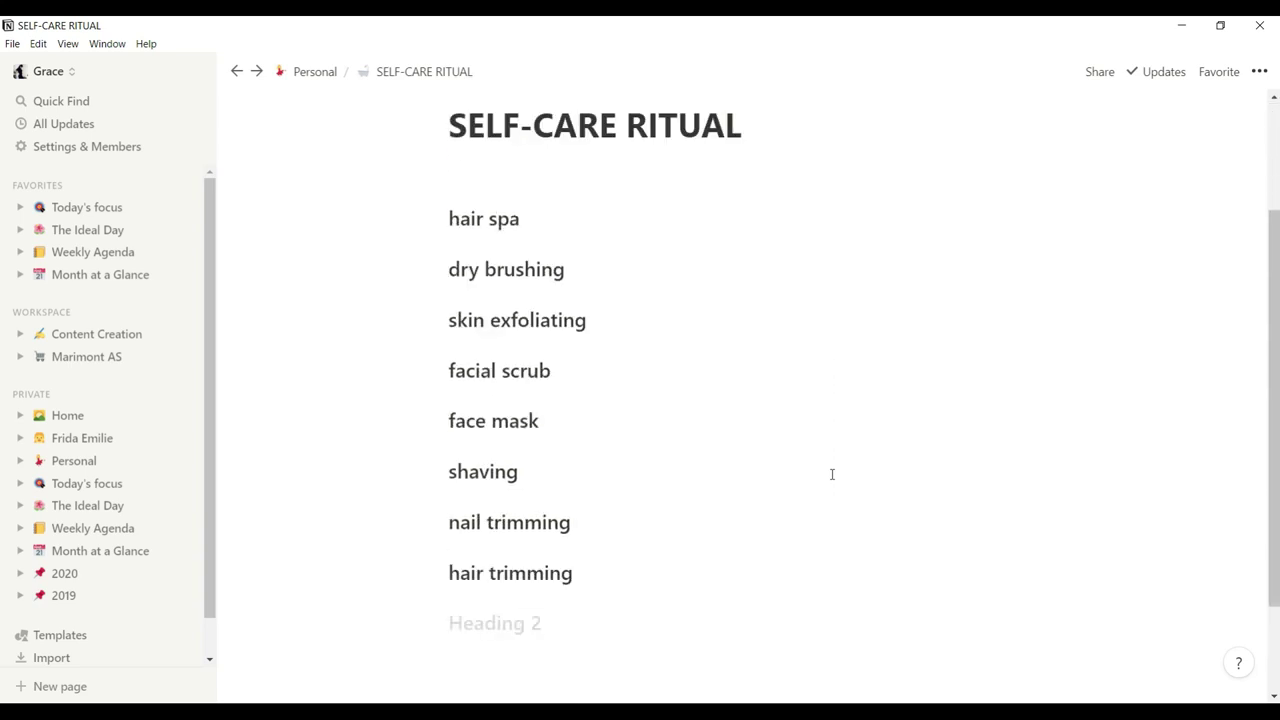
{"action": "scroll", "coordinate": [832, 474], "scroll_direction": "up", "scroll_amount": 2}
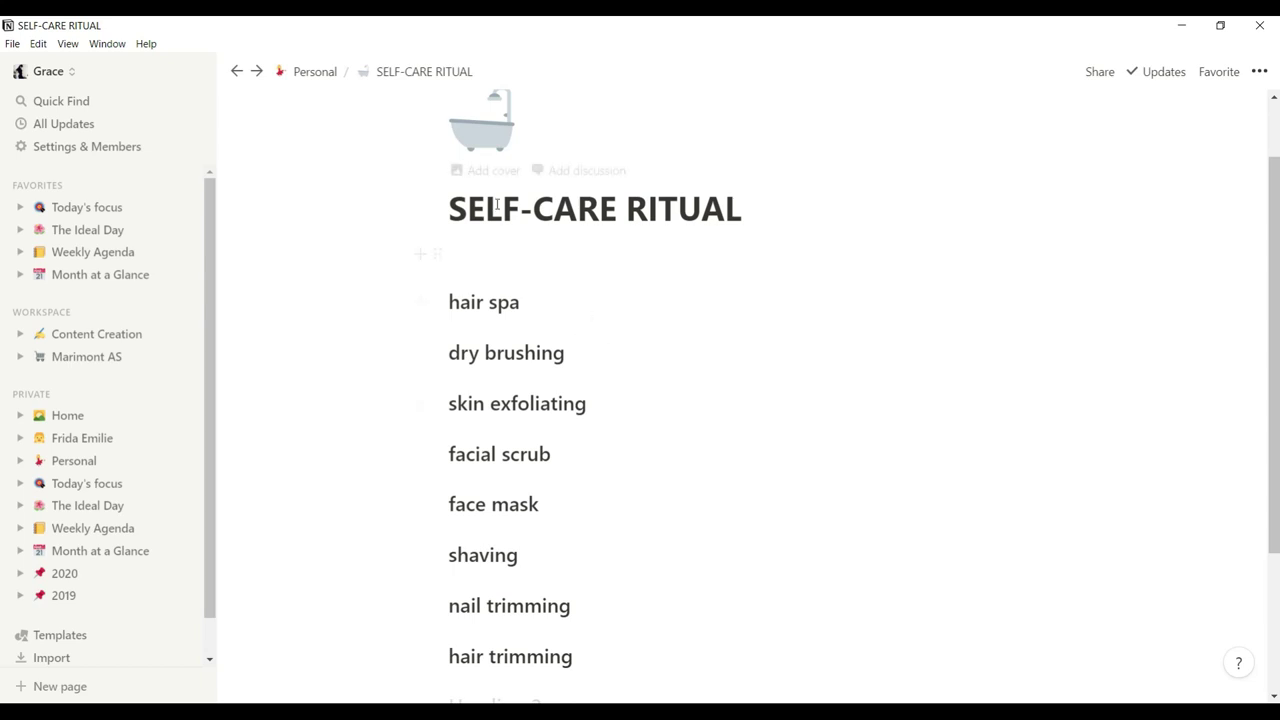
{"action": "scroll", "coordinate": [446, 327], "scroll_direction": "down", "scroll_amount": 3}
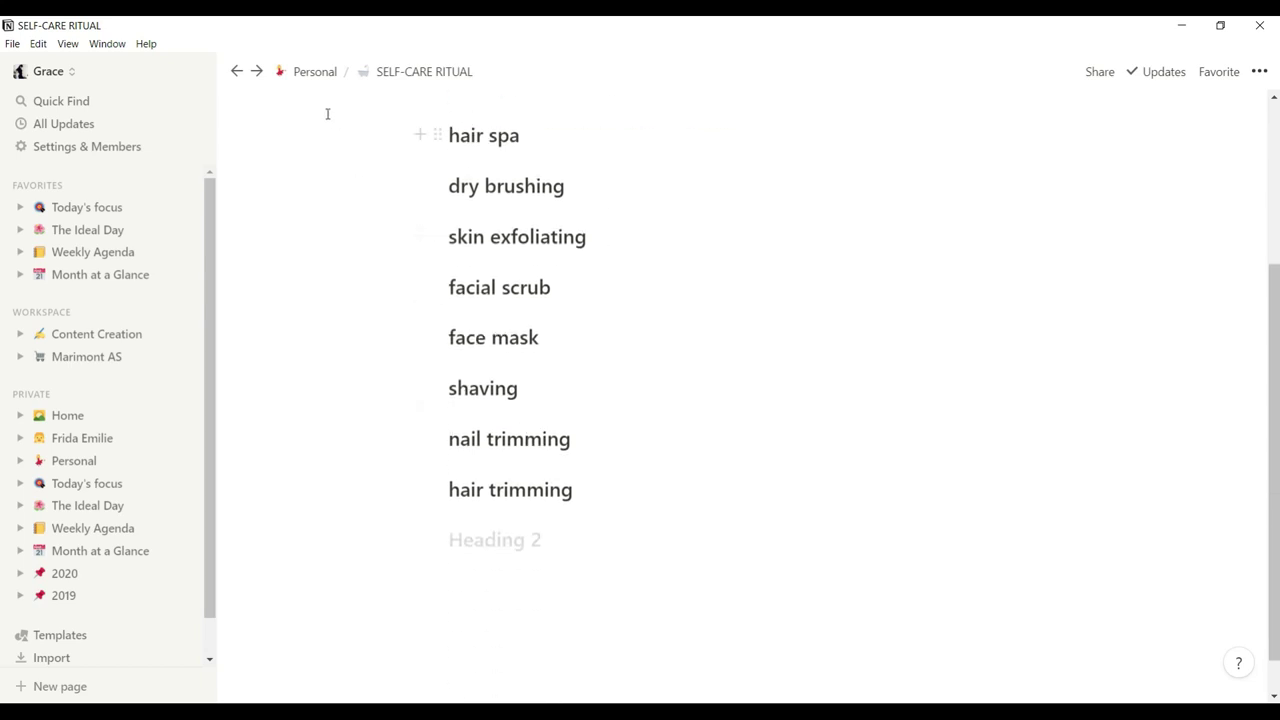
{"action": "scroll", "coordinate": [636, 227], "scroll_direction": "up", "scroll_amount": 2}
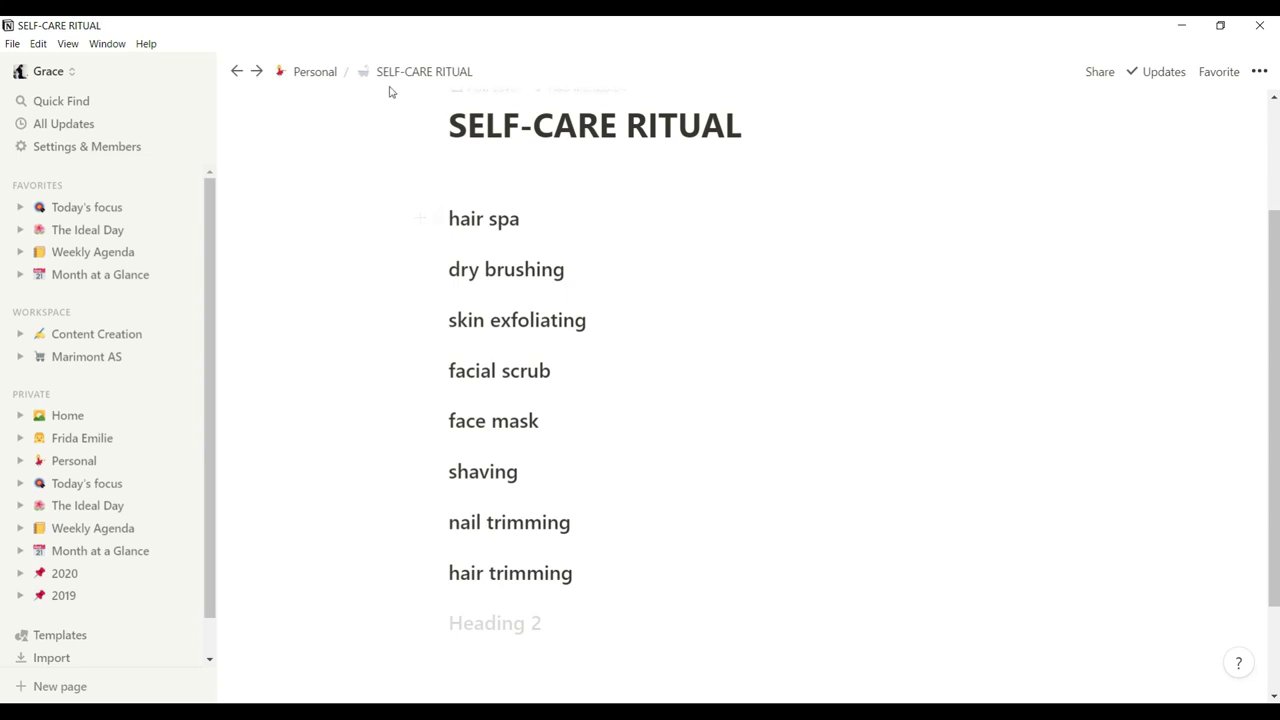
Read down My Personal Core Values, from GROWTH through ORDER
{"action": "left_click", "coordinate": [331, 82]}
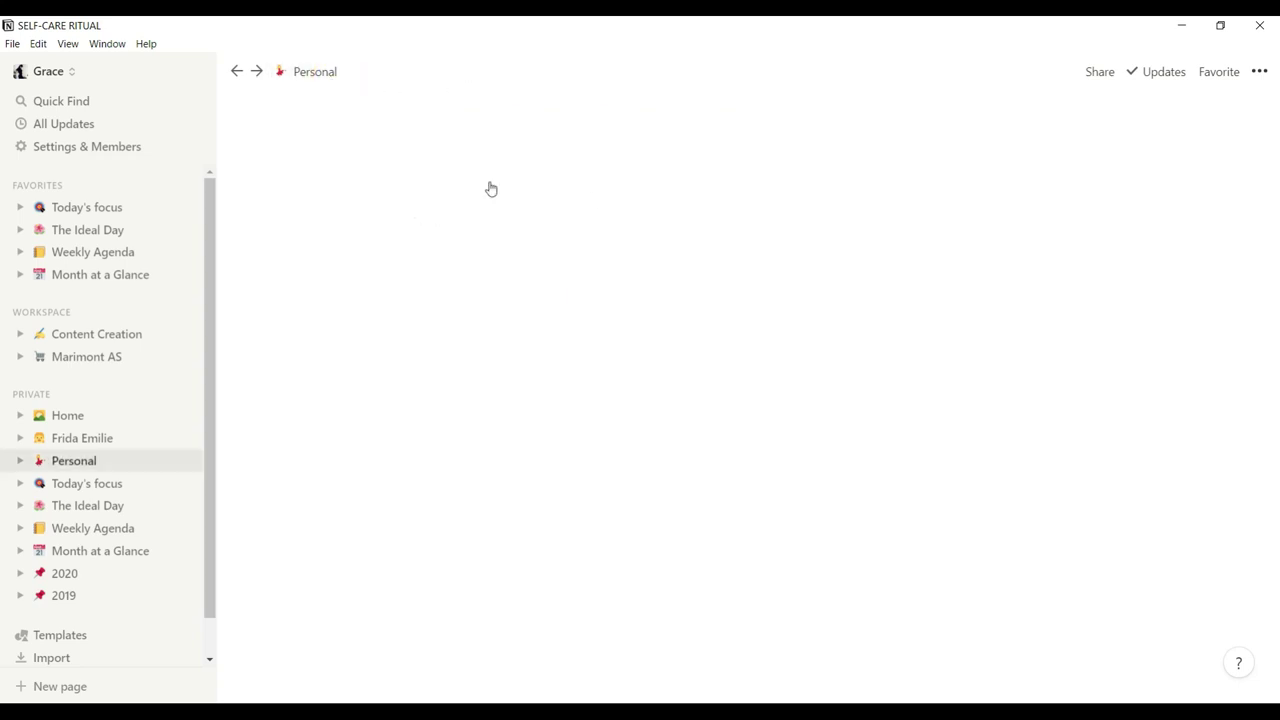
{"action": "scroll", "coordinate": [844, 487], "scroll_direction": "down", "scroll_amount": 3}
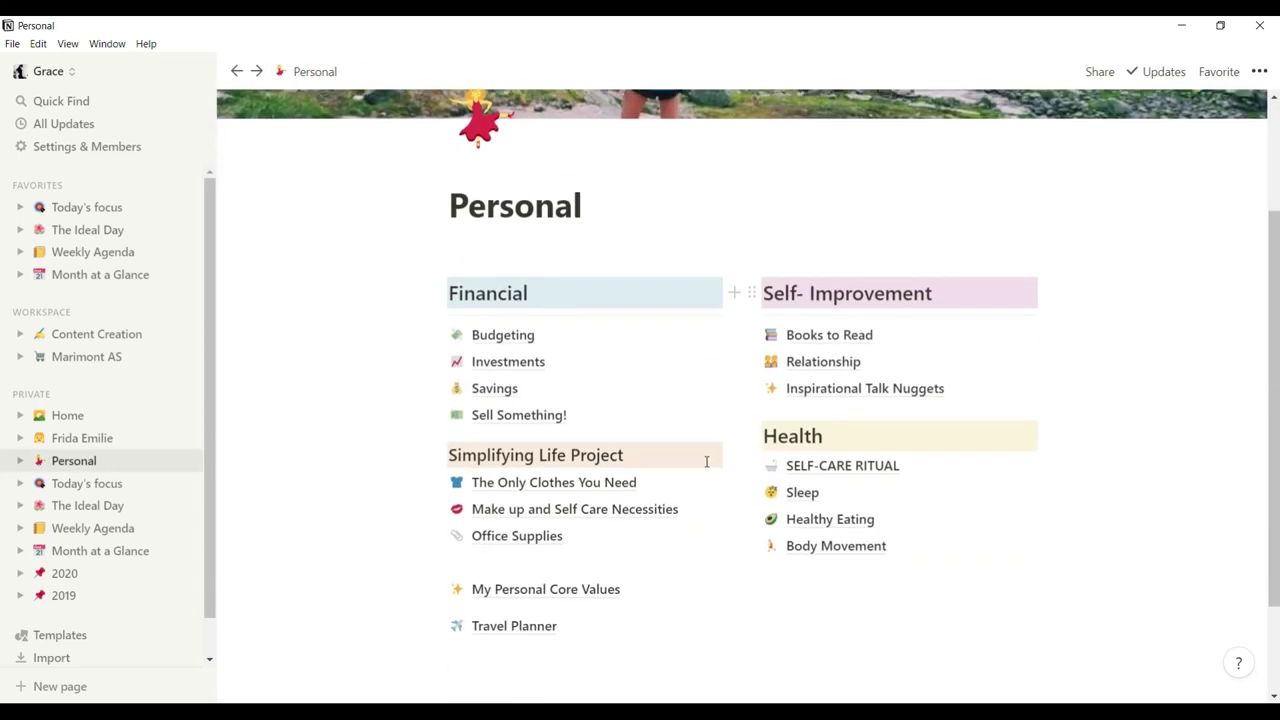
{"action": "left_click", "coordinate": [617, 600]}
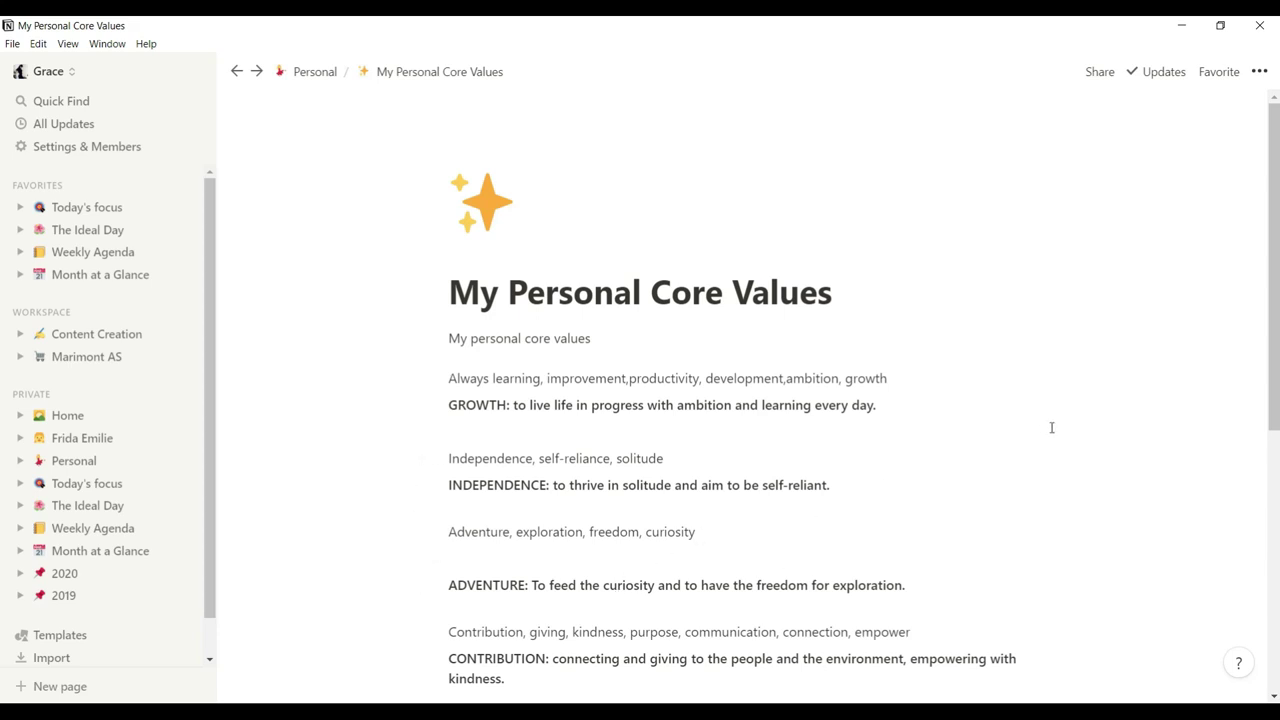
{"action": "scroll", "coordinate": [1051, 427], "scroll_direction": "down", "scroll_amount": 3}
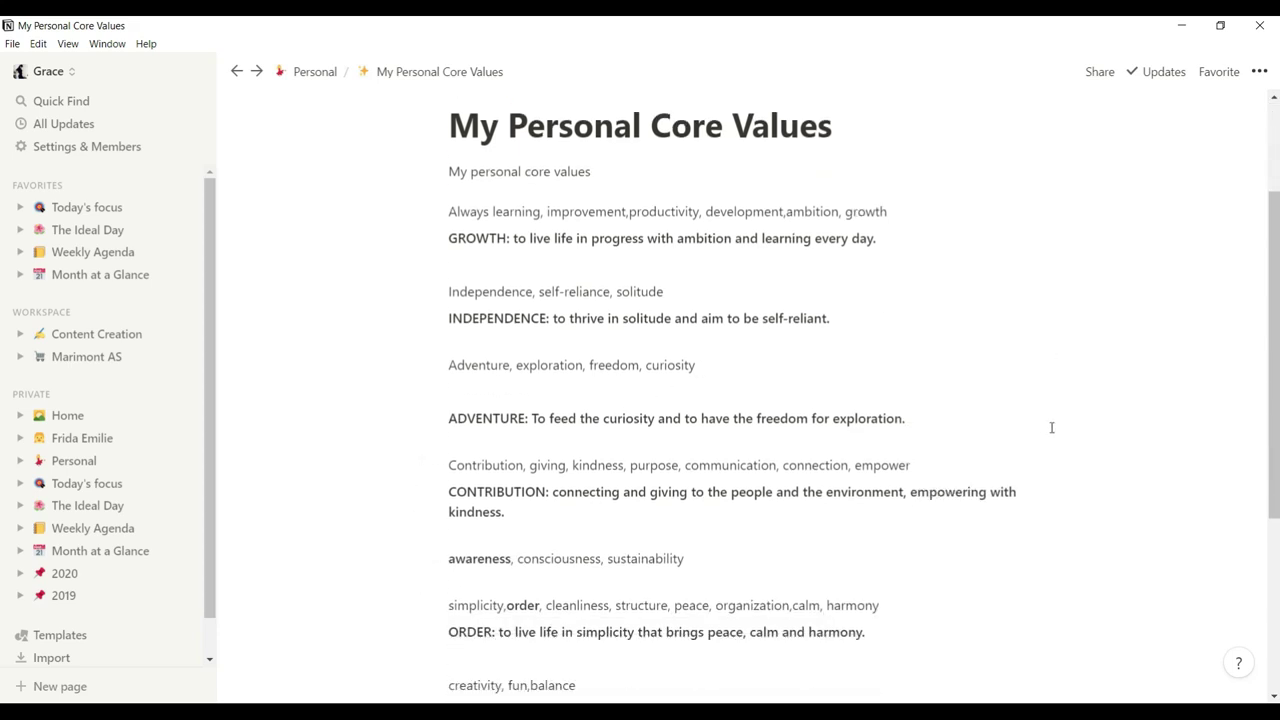
{"action": "scroll", "coordinate": [1051, 427], "scroll_direction": "up", "scroll_amount": 3}
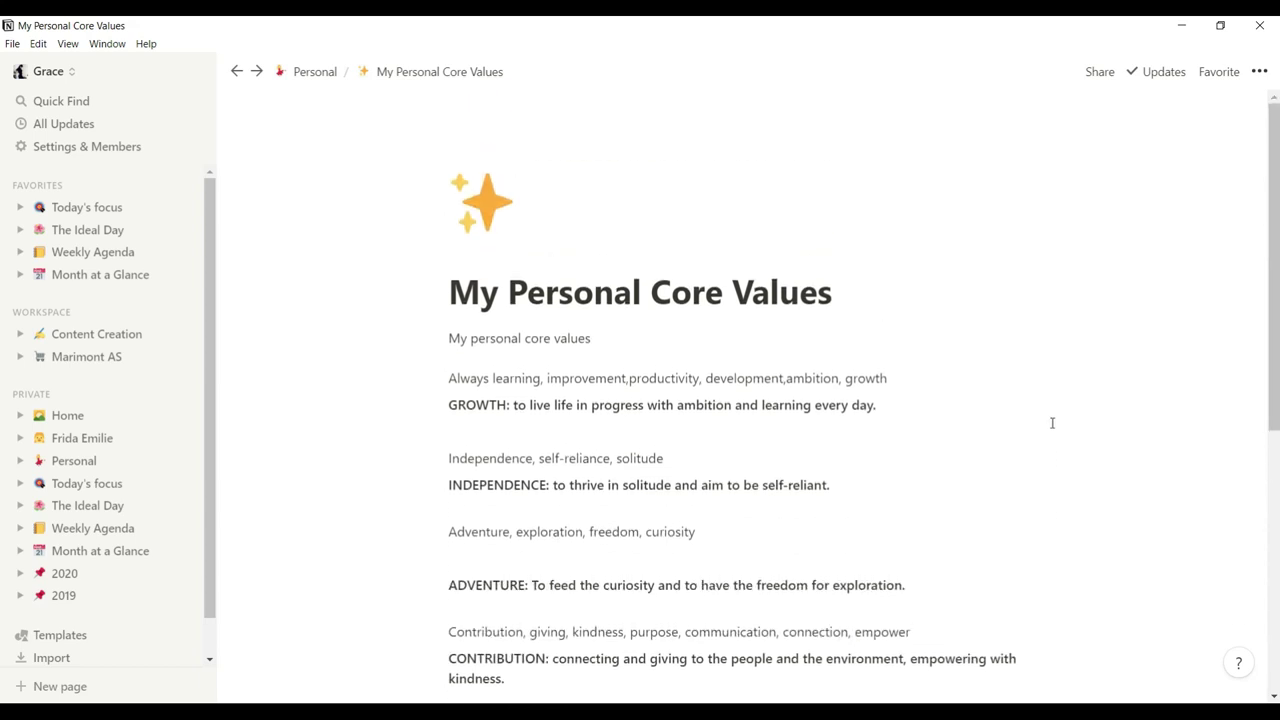
{"action": "scroll", "coordinate": [1051, 421], "scroll_direction": "down", "scroll_amount": 3}
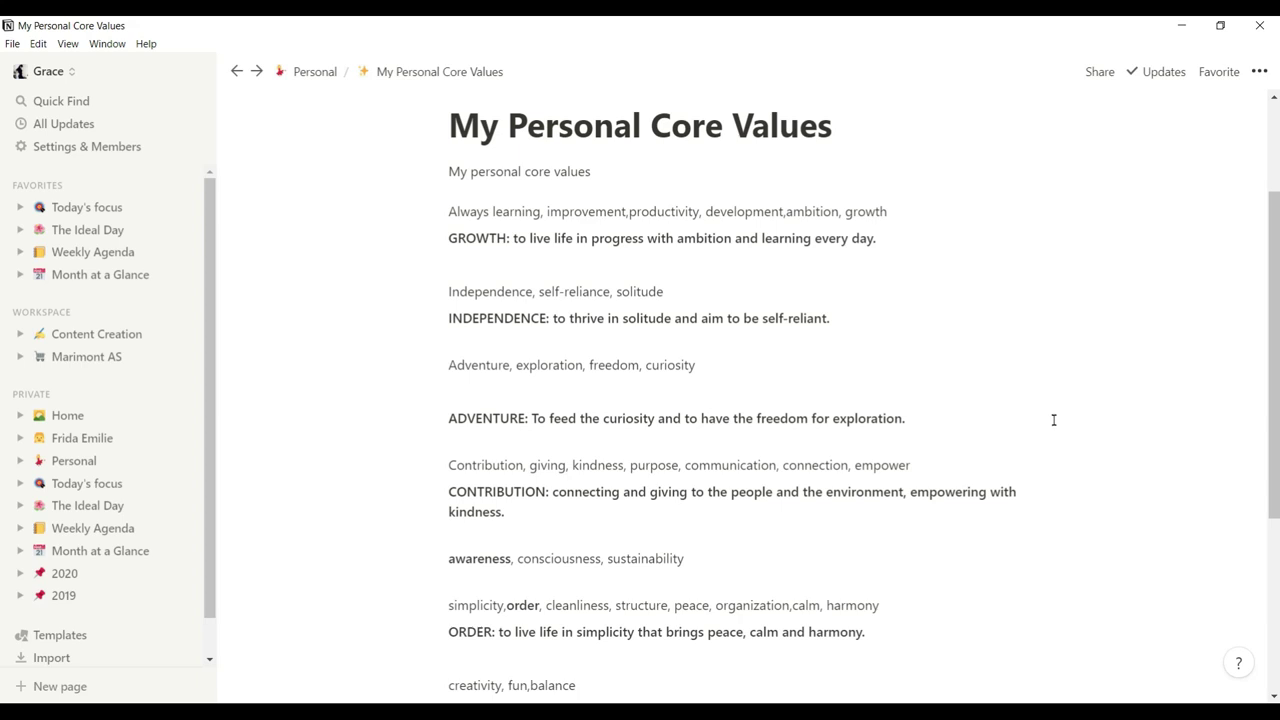
{"action": "scroll", "coordinate": [1052, 421], "scroll_direction": "down", "scroll_amount": 6}
{"action": "scroll", "coordinate": [1053, 420], "scroll_direction": "up", "scroll_amount": 9}
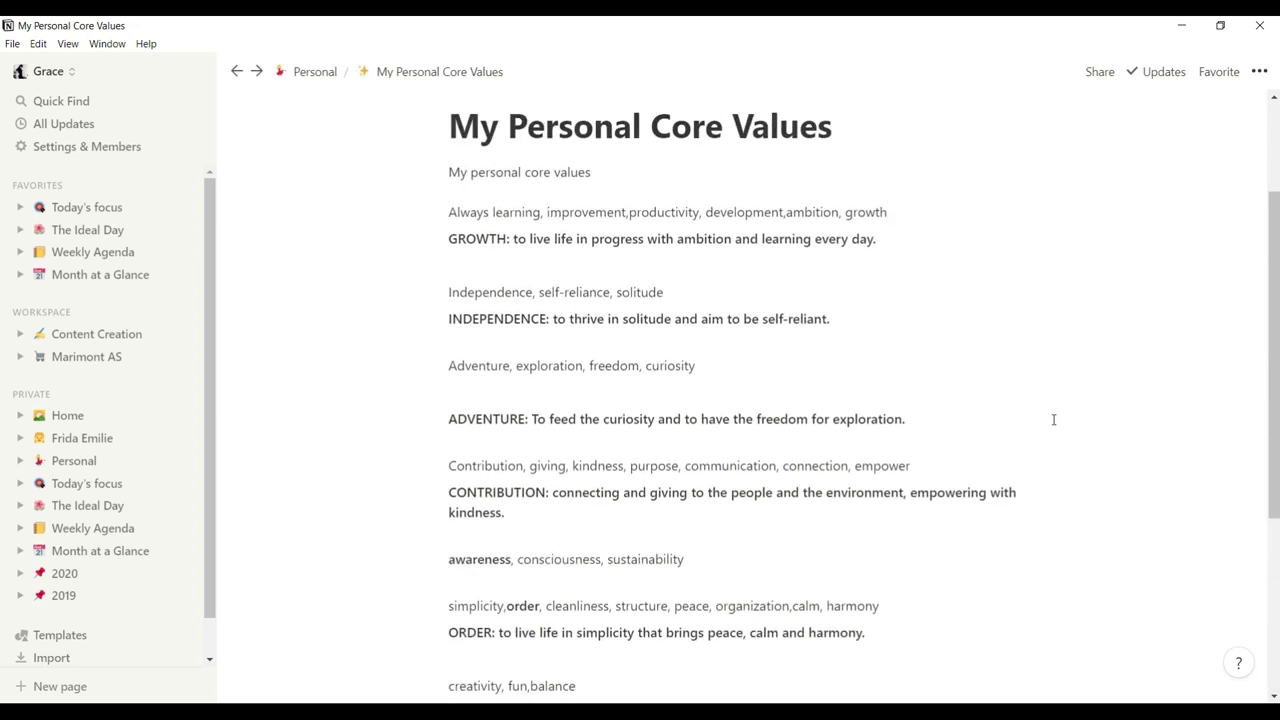
Go up to the Personal page and look over its Financial, Self-Improvement, Health and Simplifying Life Project sections
{"action": "left_click", "coordinate": [334, 74]}
{"action": "scroll", "coordinate": [369, 343], "scroll_direction": "down", "scroll_amount": 3}
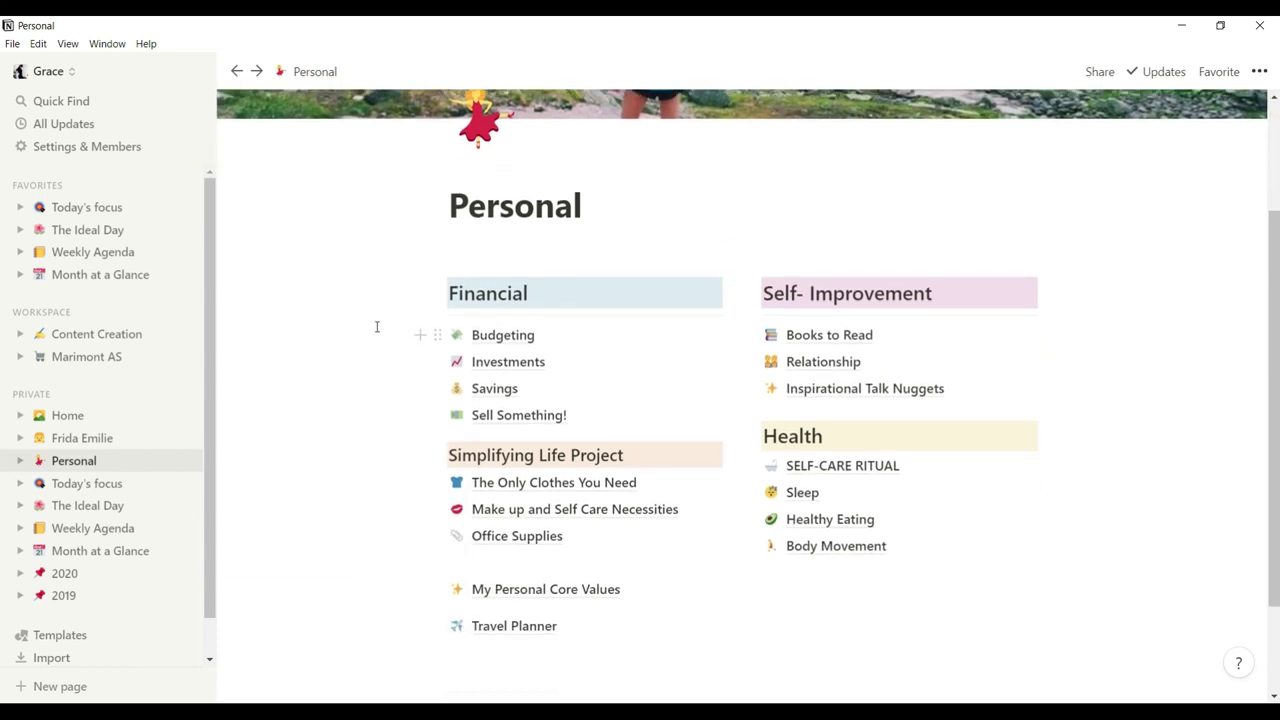
{"action": "scroll", "coordinate": [390, 330], "scroll_direction": "up", "scroll_amount": 2}
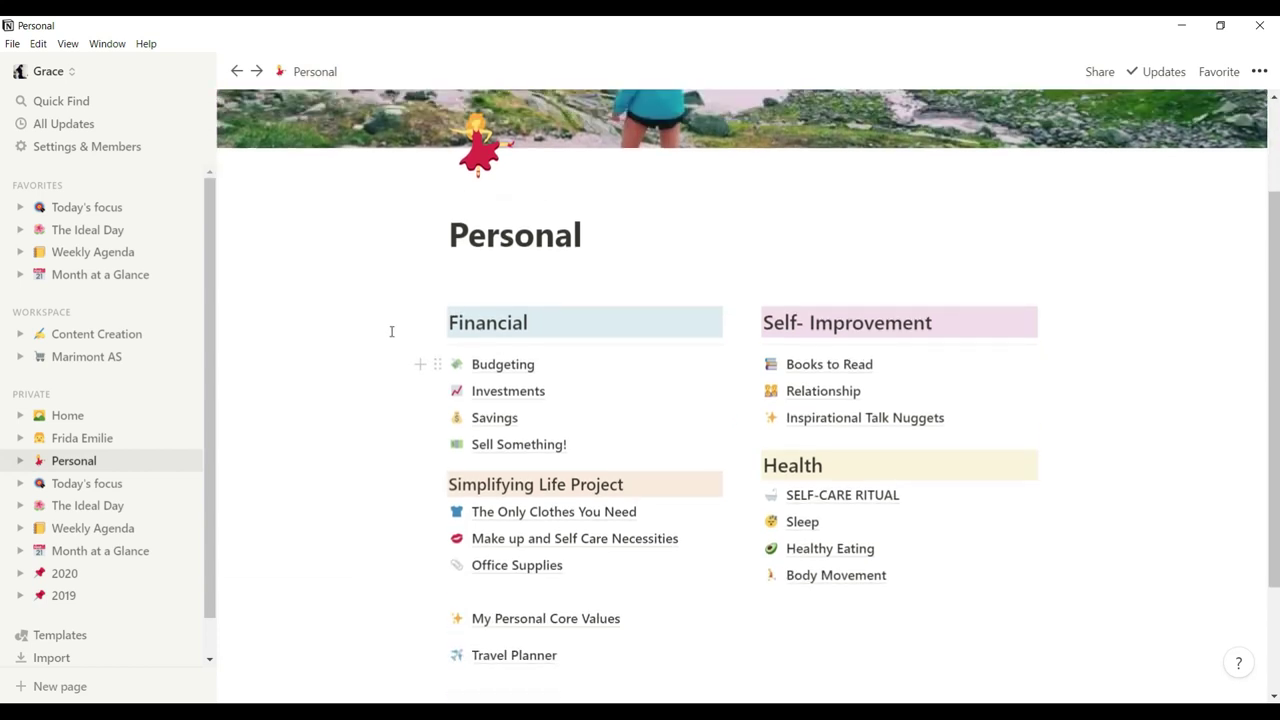
{"action": "scroll", "coordinate": [757, 323], "scroll_direction": "up", "scroll_amount": 2}
{"action": "scroll", "coordinate": [1008, 283], "scroll_direction": "down", "scroll_amount": 4}
{"action": "scroll", "coordinate": [1074, 163], "scroll_direction": "up", "scroll_amount": 4}
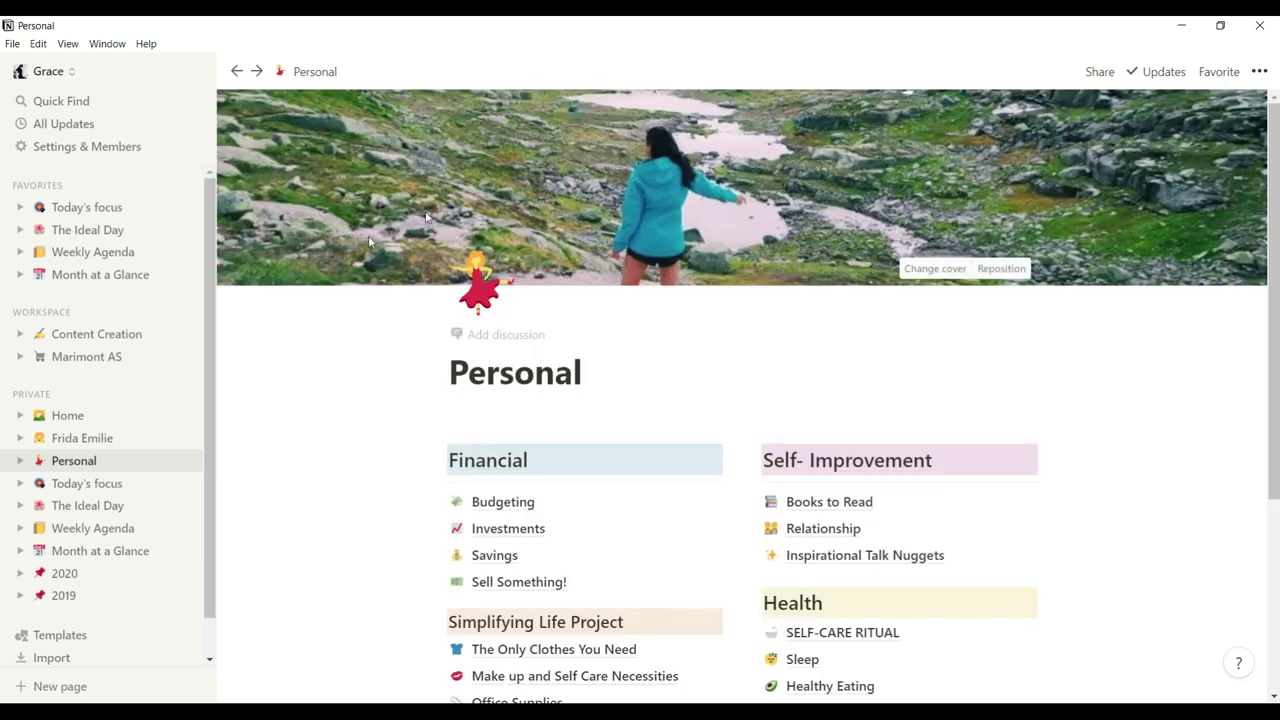
Open the private Home page and view its Household list, starting with Weekly Meal Plan
{"action": "left_click", "coordinate": [111, 426]}
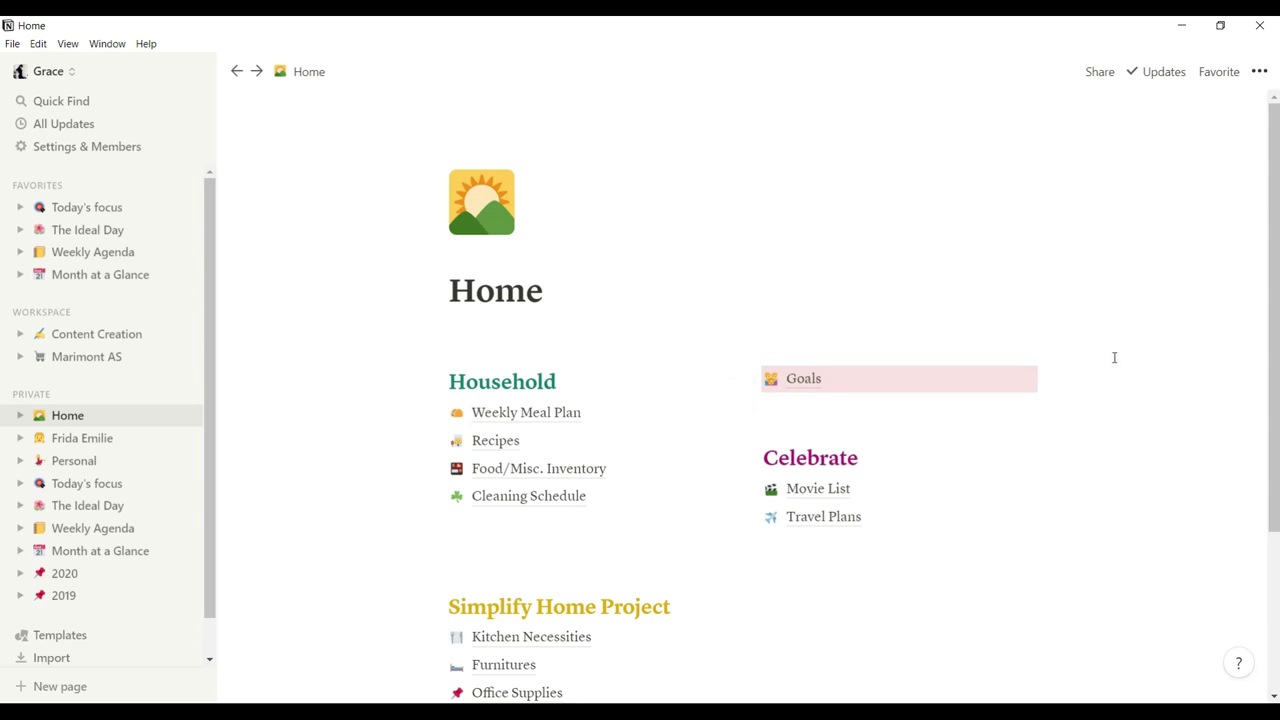
{"action": "scroll", "coordinate": [1115, 356], "scroll_direction": "down", "scroll_amount": 1}
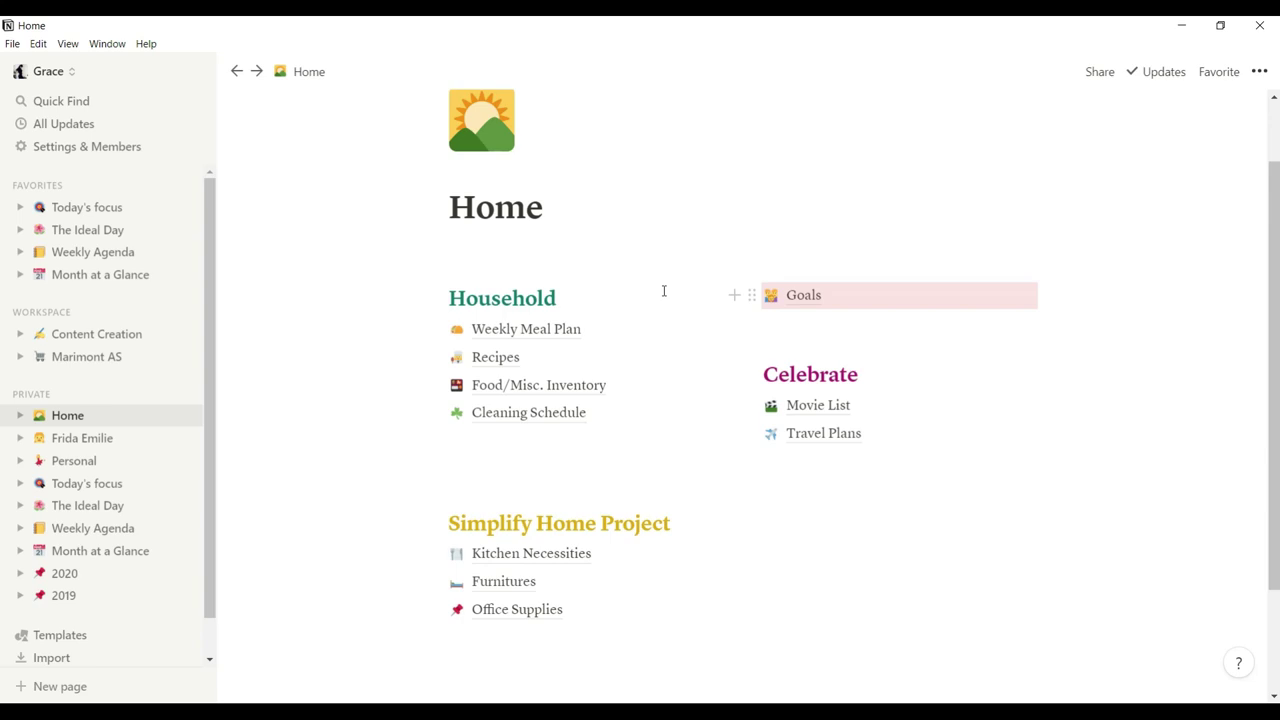
Open Weekly Meal Plan, expand and collapse Monday's Breakfast, and read the Spring/Summer and Autumn/Winter meals
{"action": "left_click", "coordinate": [600, 330]}
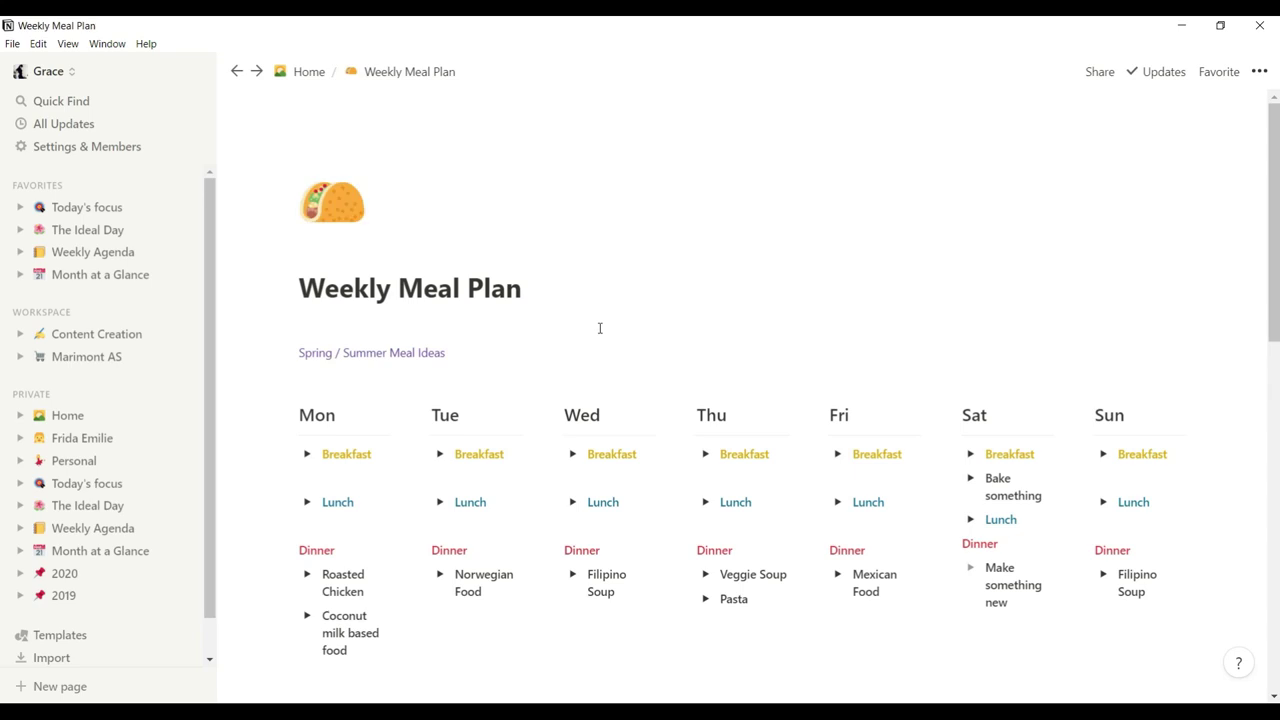
{"action": "scroll", "coordinate": [600, 328], "scroll_direction": "down", "scroll_amount": 1}
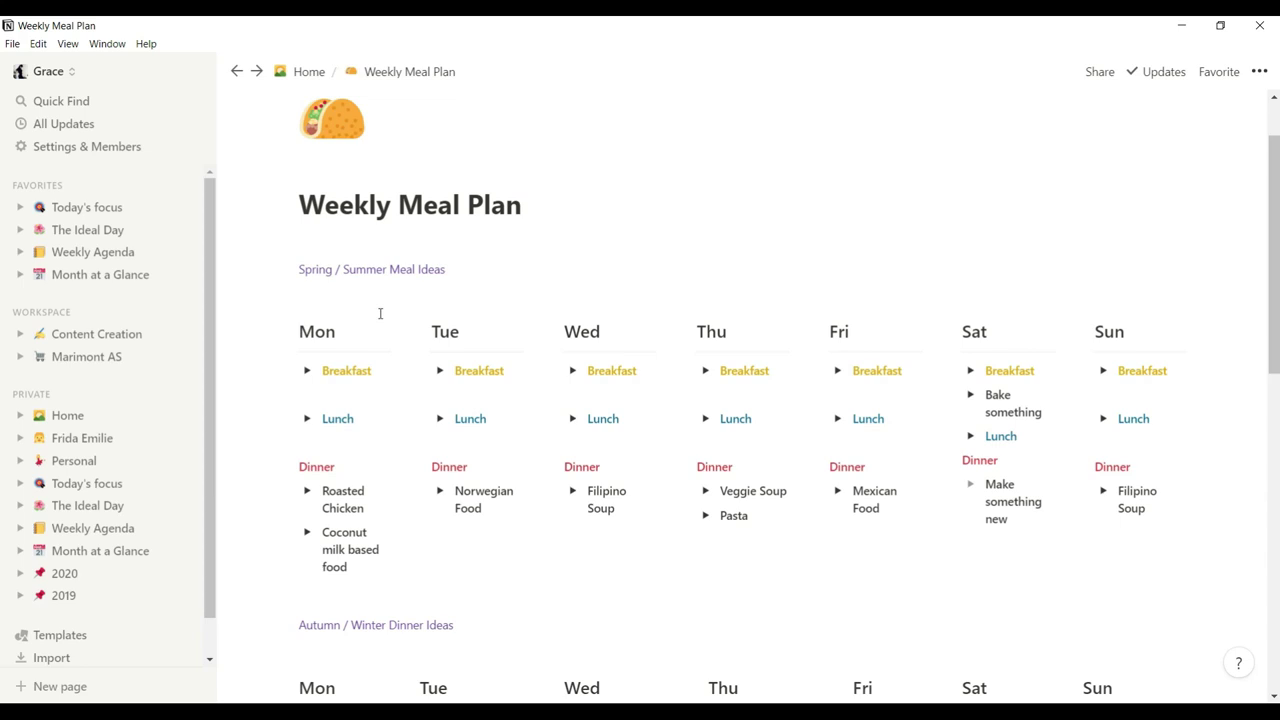
{"action": "left_click", "coordinate": [308, 372]}
{"action": "left_click", "coordinate": [308, 372]}
{"action": "scroll", "coordinate": [284, 518], "scroll_direction": "down", "scroll_amount": 3}
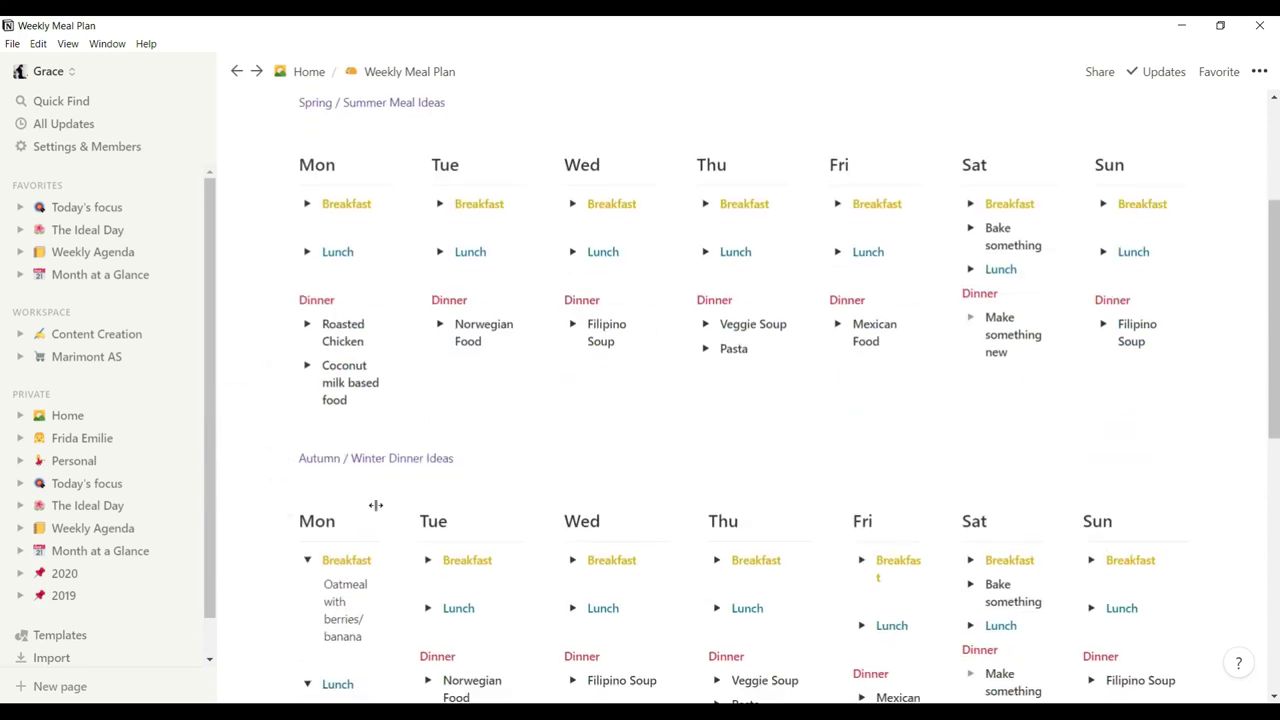
{"action": "scroll", "coordinate": [283, 492], "scroll_direction": "up", "scroll_amount": 3}
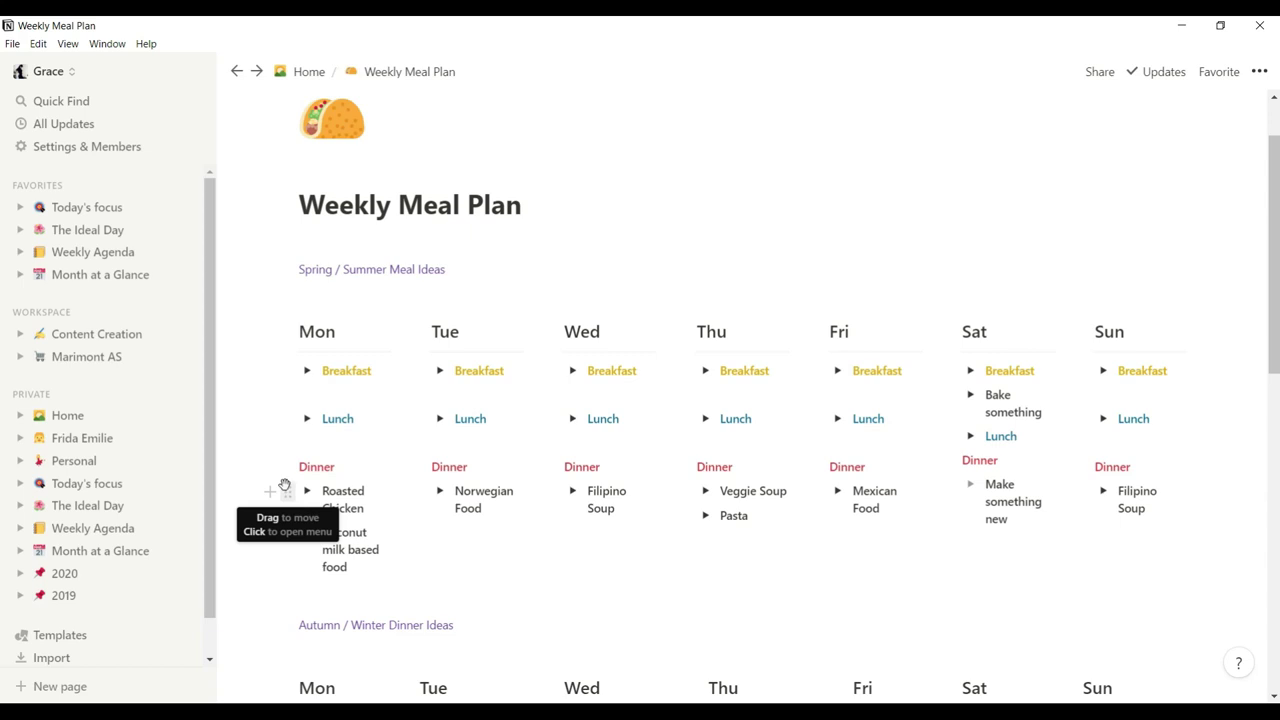
{"action": "scroll", "coordinate": [285, 486], "scroll_direction": "down", "scroll_amount": 2}
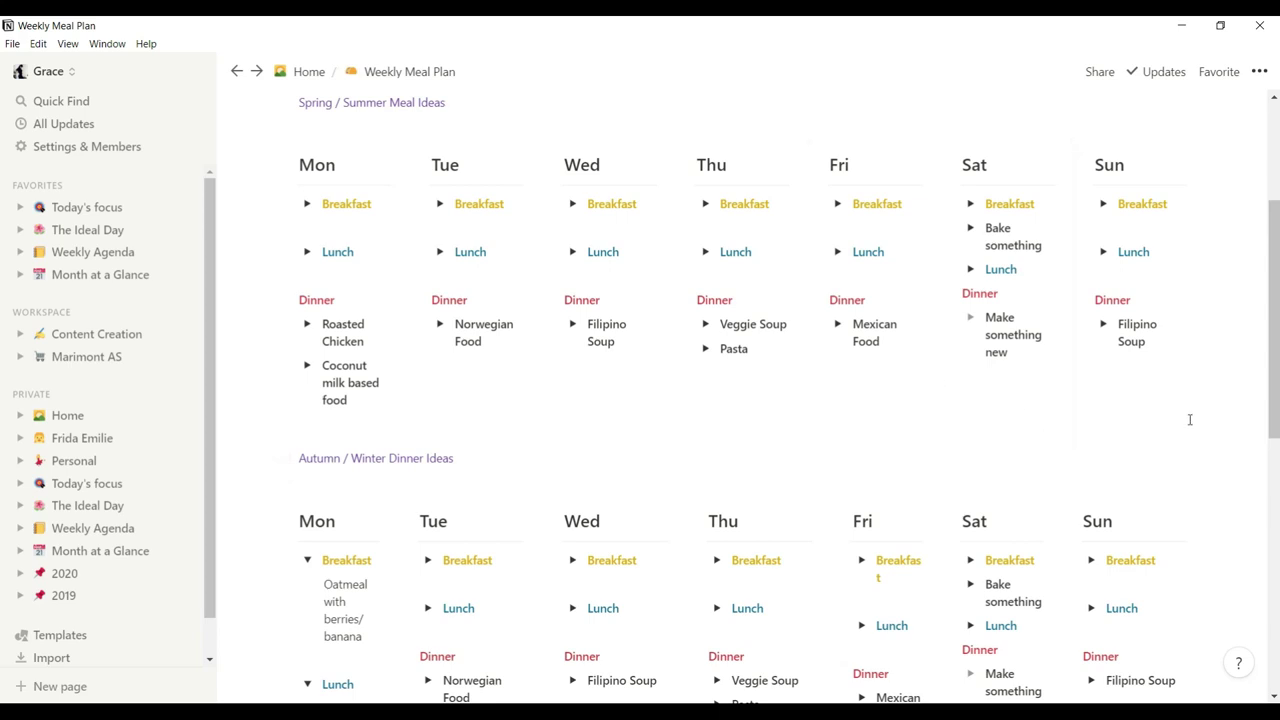
{"action": "scroll", "coordinate": [1190, 419], "scroll_direction": "up", "scroll_amount": 1}
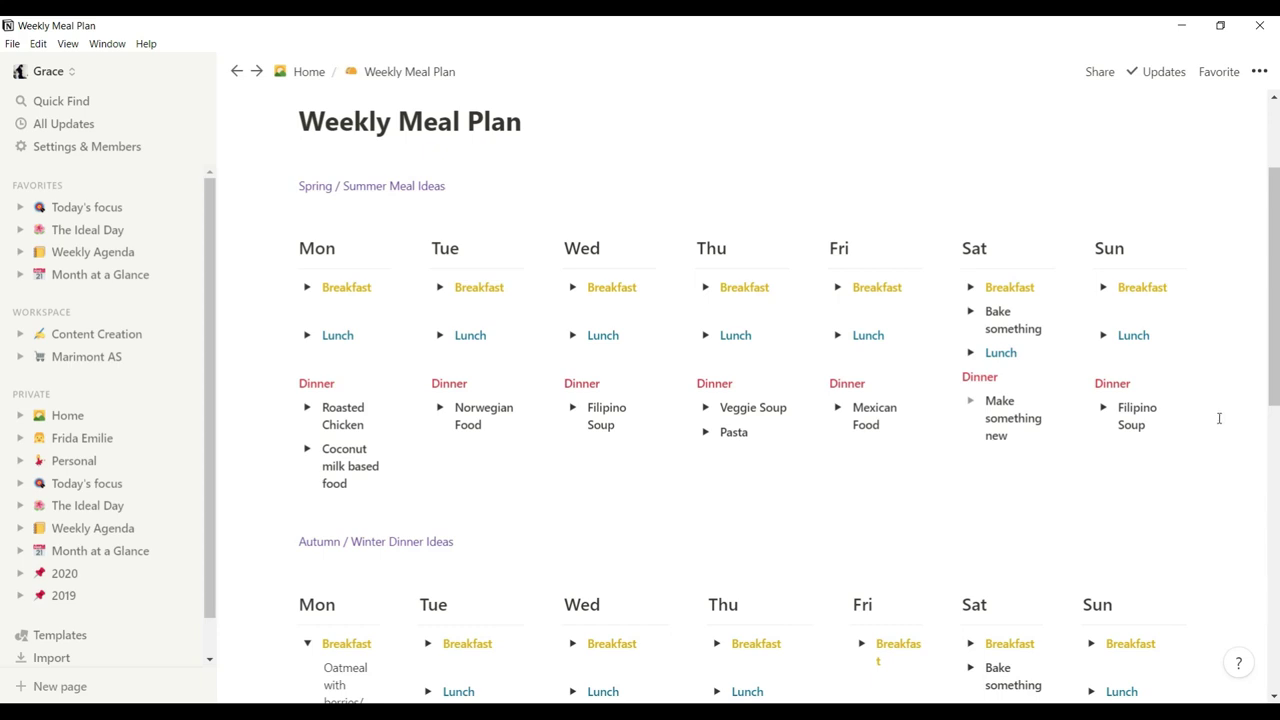
{"action": "scroll", "coordinate": [1220, 419], "scroll_direction": "up", "scroll_amount": 1}
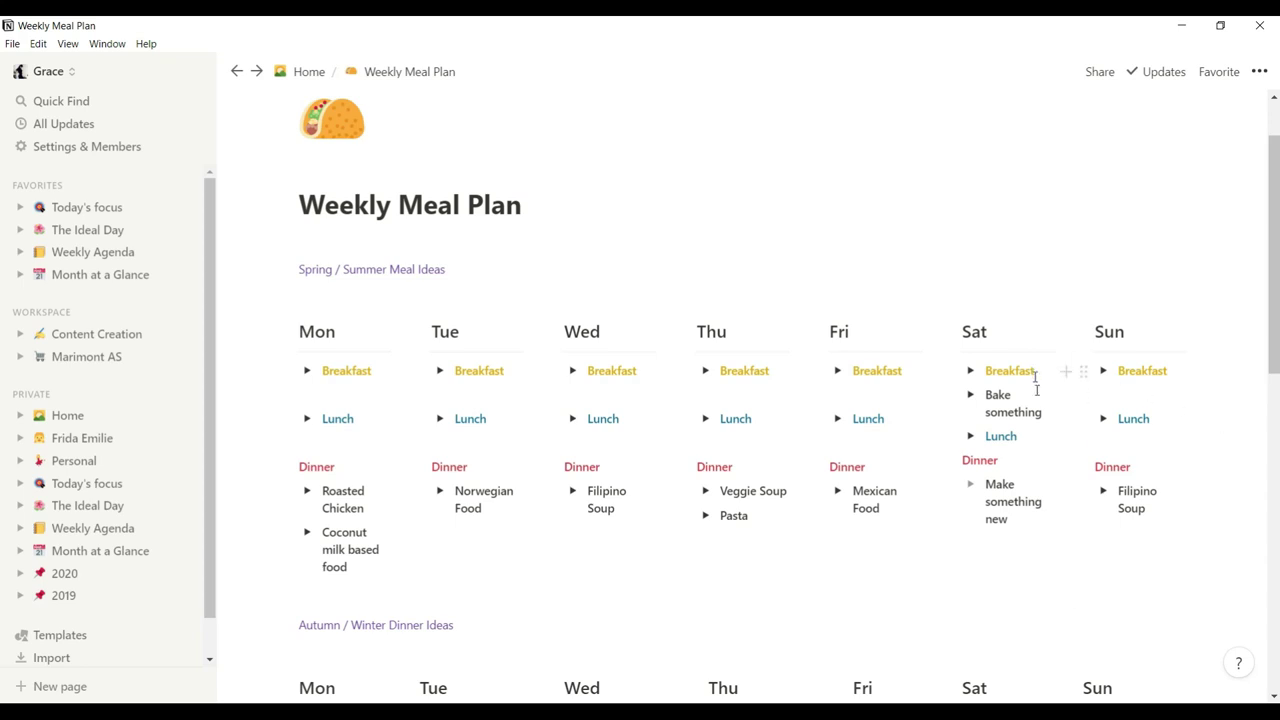
{"action": "scroll", "coordinate": [1084, 452], "scroll_direction": "down", "scroll_amount": 1}
{"action": "scroll", "coordinate": [1082, 457], "scroll_direction": "down", "scroll_amount": 3}
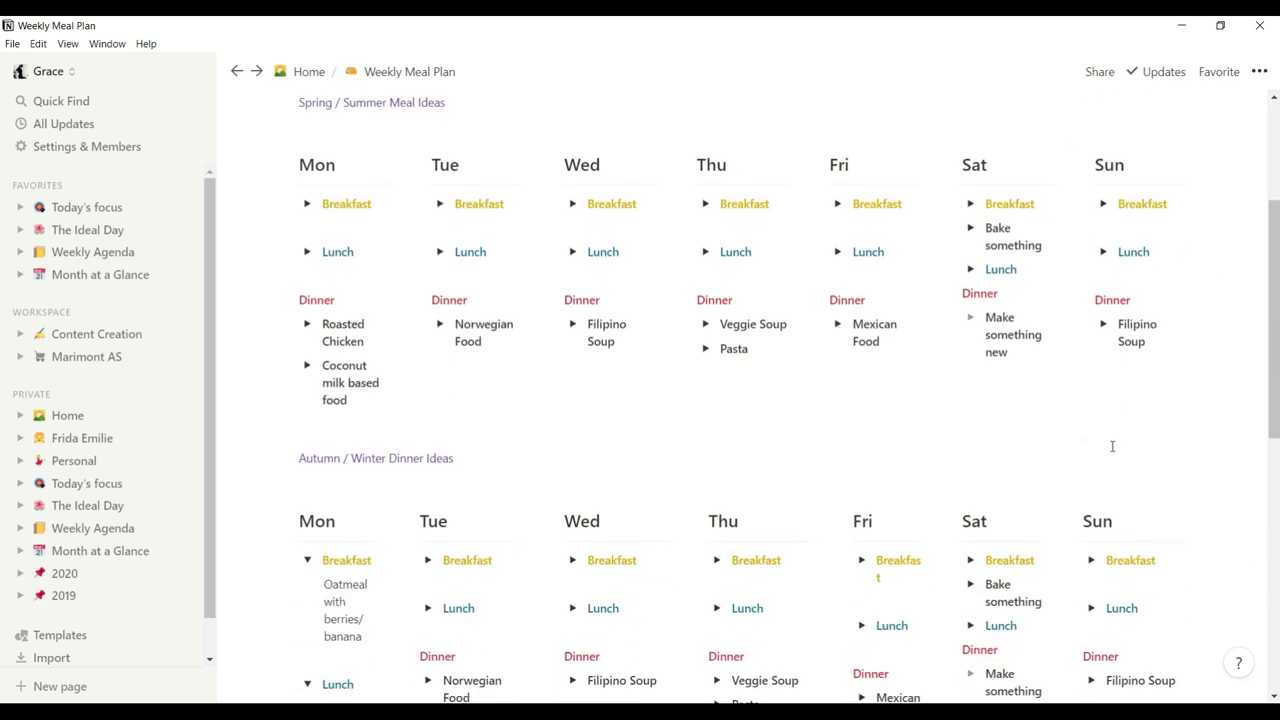
{"action": "scroll", "coordinate": [1113, 446], "scroll_direction": "down", "scroll_amount": 5}
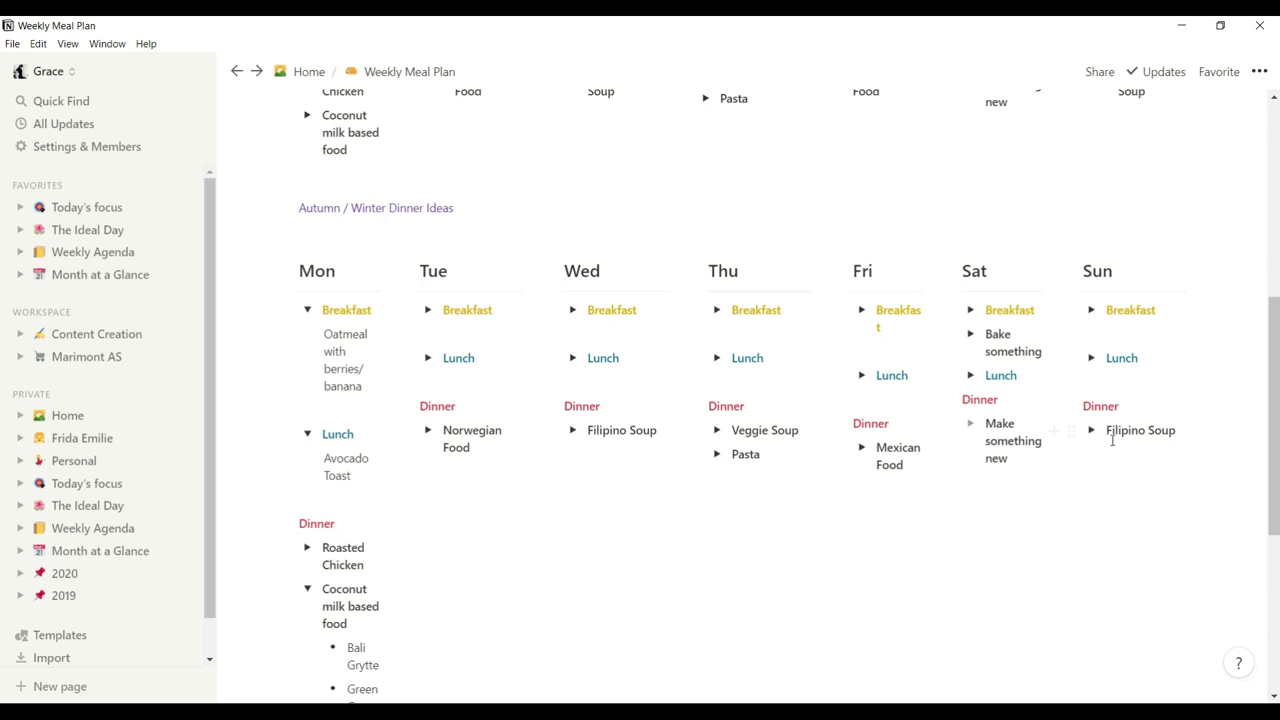
{"action": "scroll", "coordinate": [1112, 440], "scroll_direction": "down", "scroll_amount": 1}
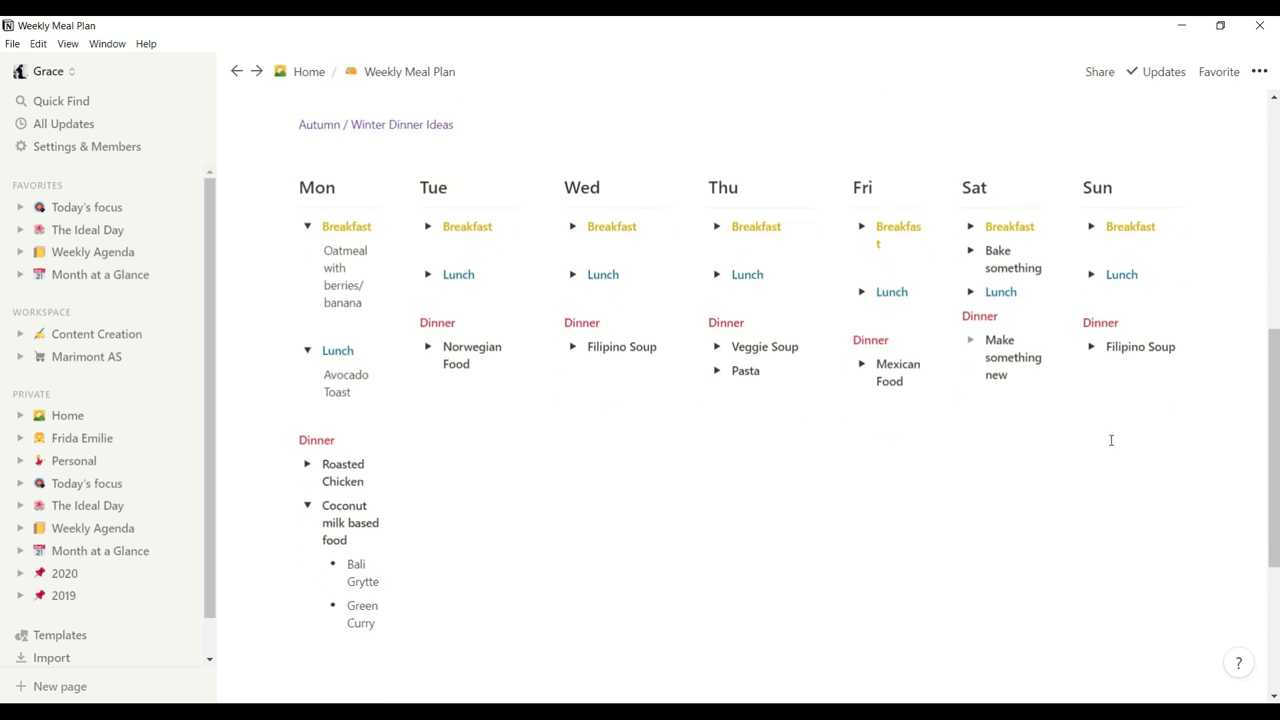
{"action": "scroll", "coordinate": [1111, 440], "scroll_direction": "up", "scroll_amount": 1}
{"action": "scroll", "coordinate": [1110, 440], "scroll_direction": "up", "scroll_amount": 5}
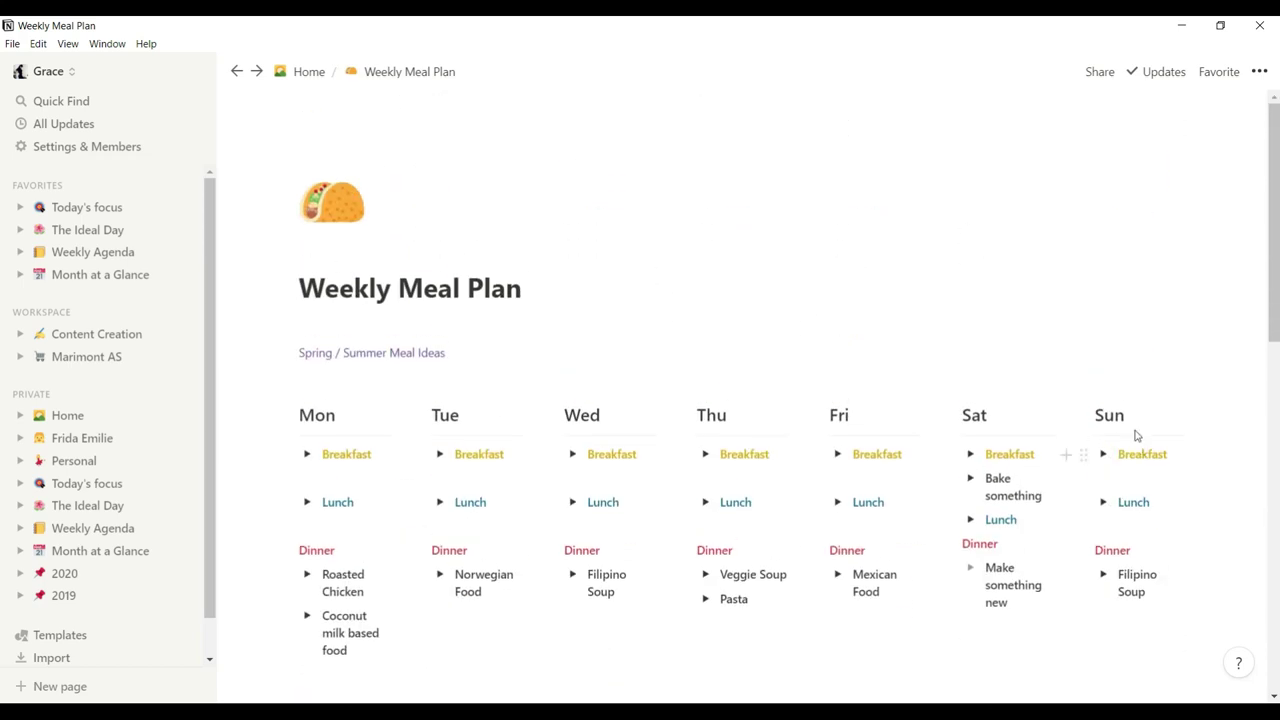
Go via Home to the Recipes gallery and browse cards like Vegan Cauliflower Pizza Crust and Byggotto
{"action": "left_click", "coordinate": [306, 72]}
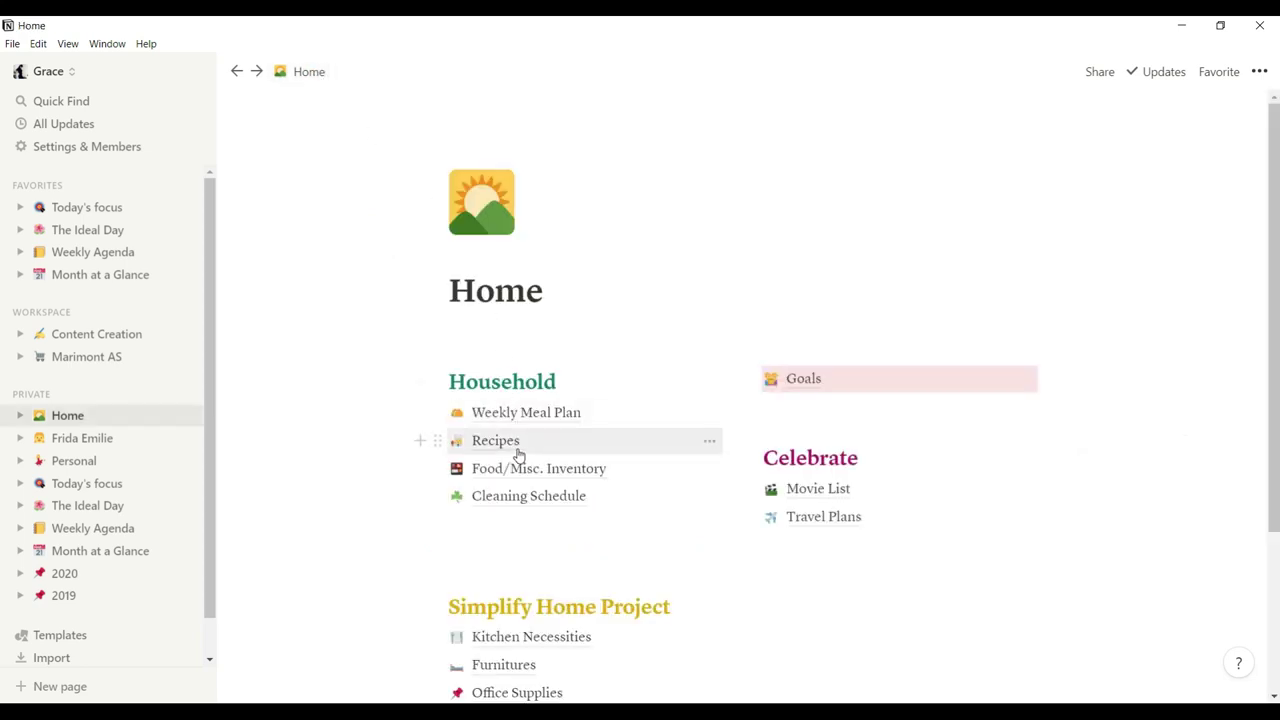
{"action": "left_click", "coordinate": [496, 441]}
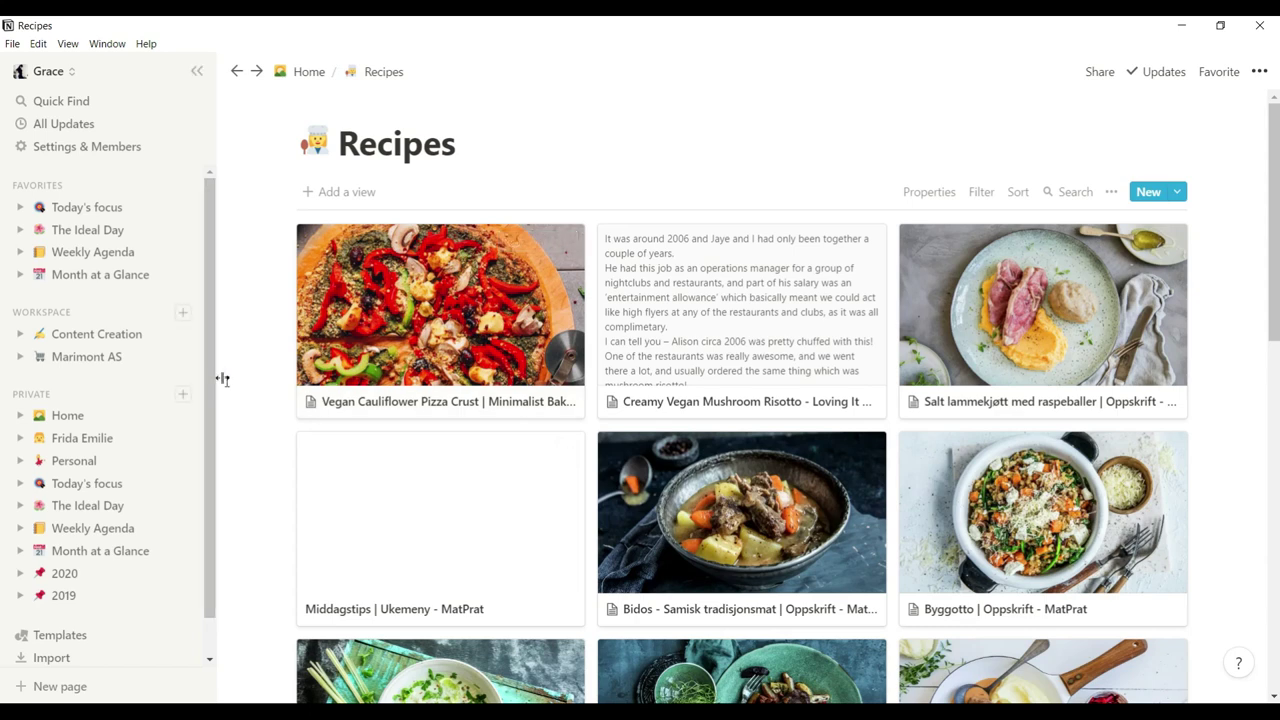
{"action": "scroll", "coordinate": [312, 429], "scroll_direction": "down", "scroll_amount": 5}
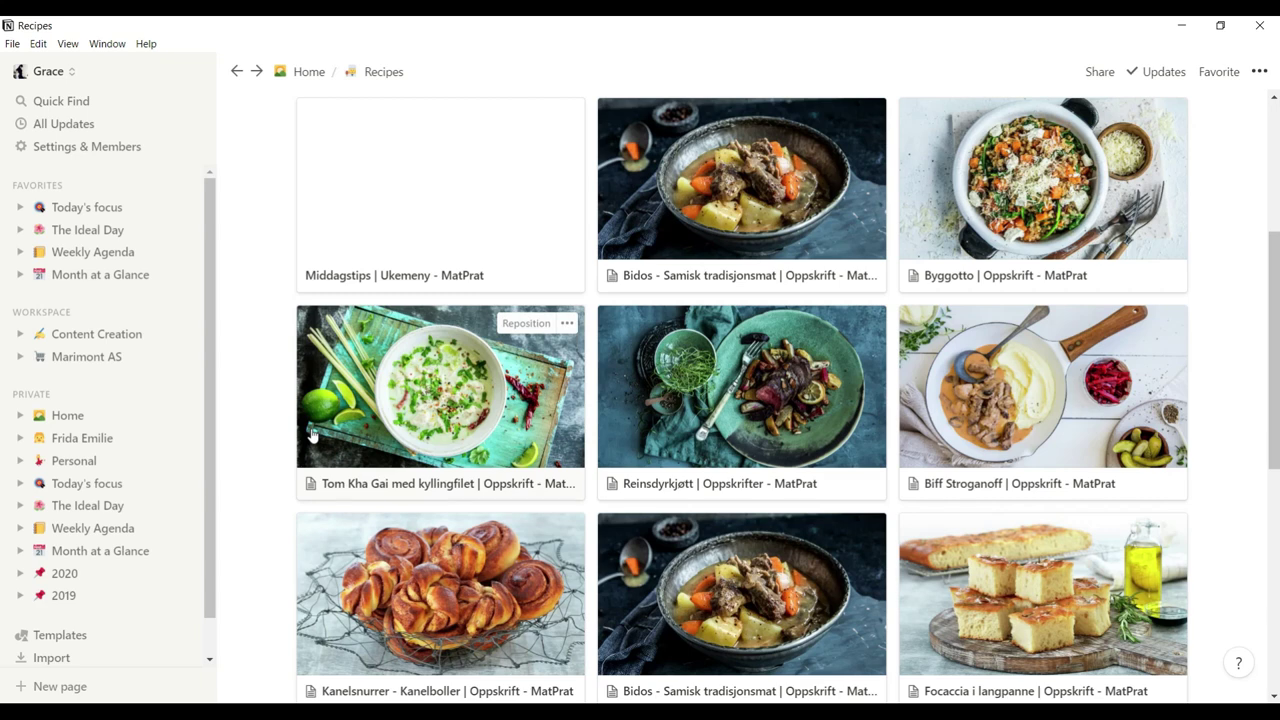
{"action": "scroll", "coordinate": [312, 433], "scroll_direction": "up", "scroll_amount": 5}
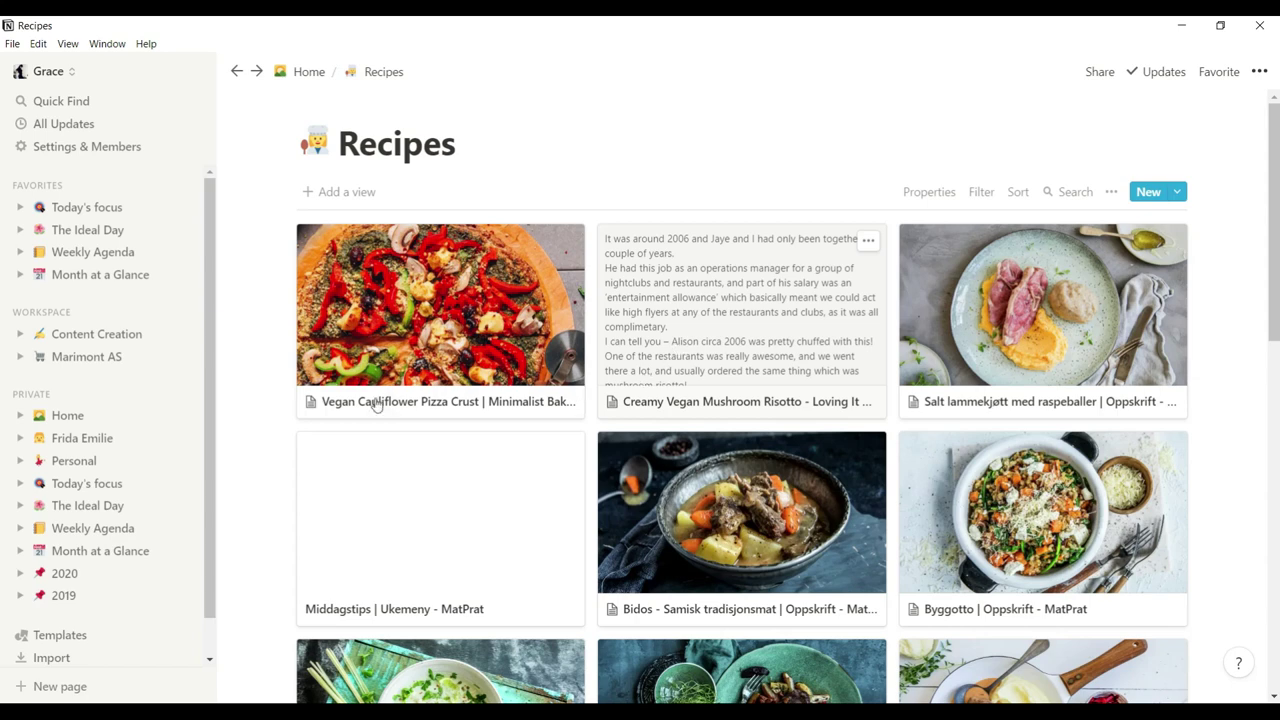
{"action": "scroll", "coordinate": [371, 405], "scroll_direction": "down", "scroll_amount": 3}
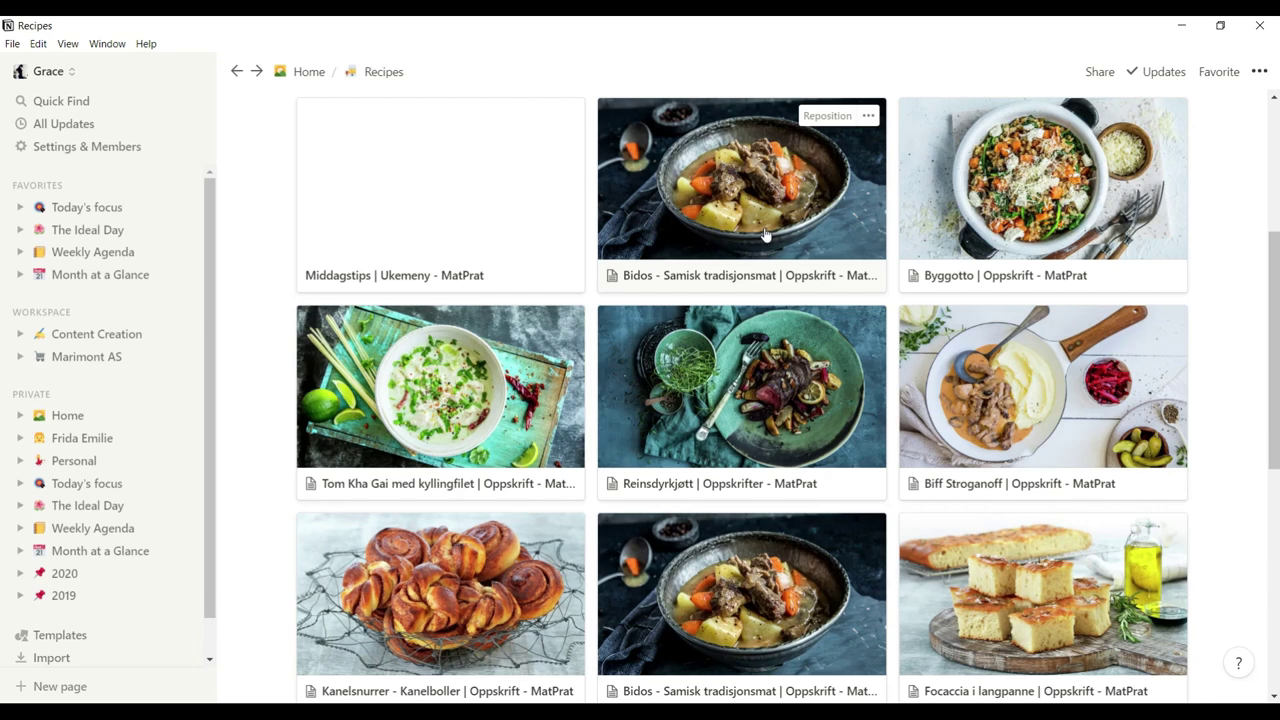
{"action": "scroll", "coordinate": [765, 234], "scroll_direction": "up", "scroll_amount": 4}
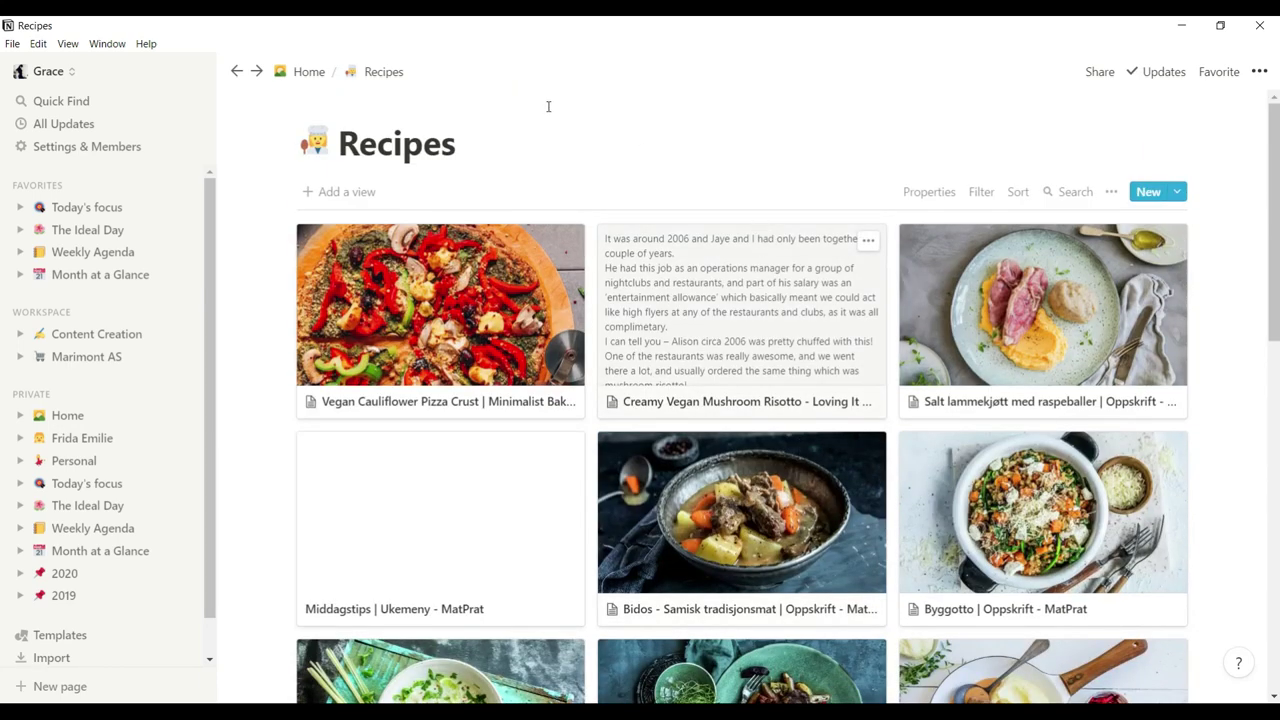
Go via Home to the Food/Misc. Inventory page with its Fridge, Pantry and Freezer checklists
{"action": "left_click", "coordinate": [314, 75]}
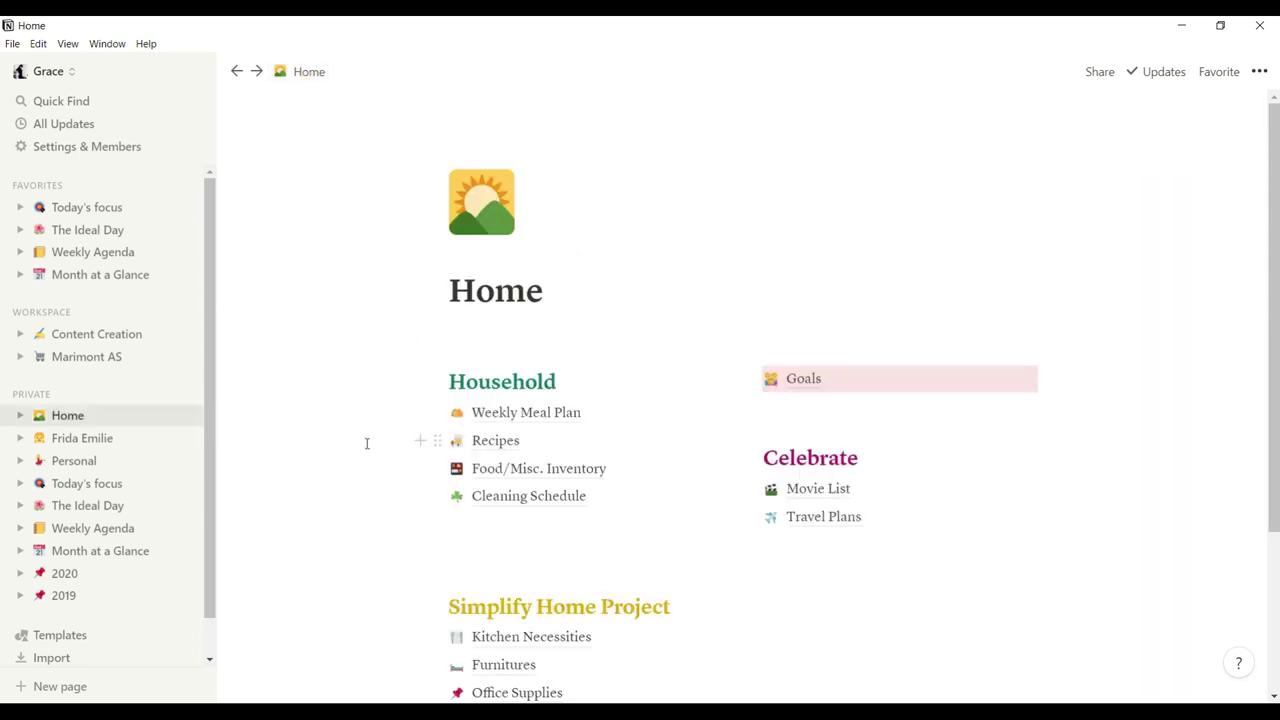
{"action": "left_click", "coordinate": [517, 469]}
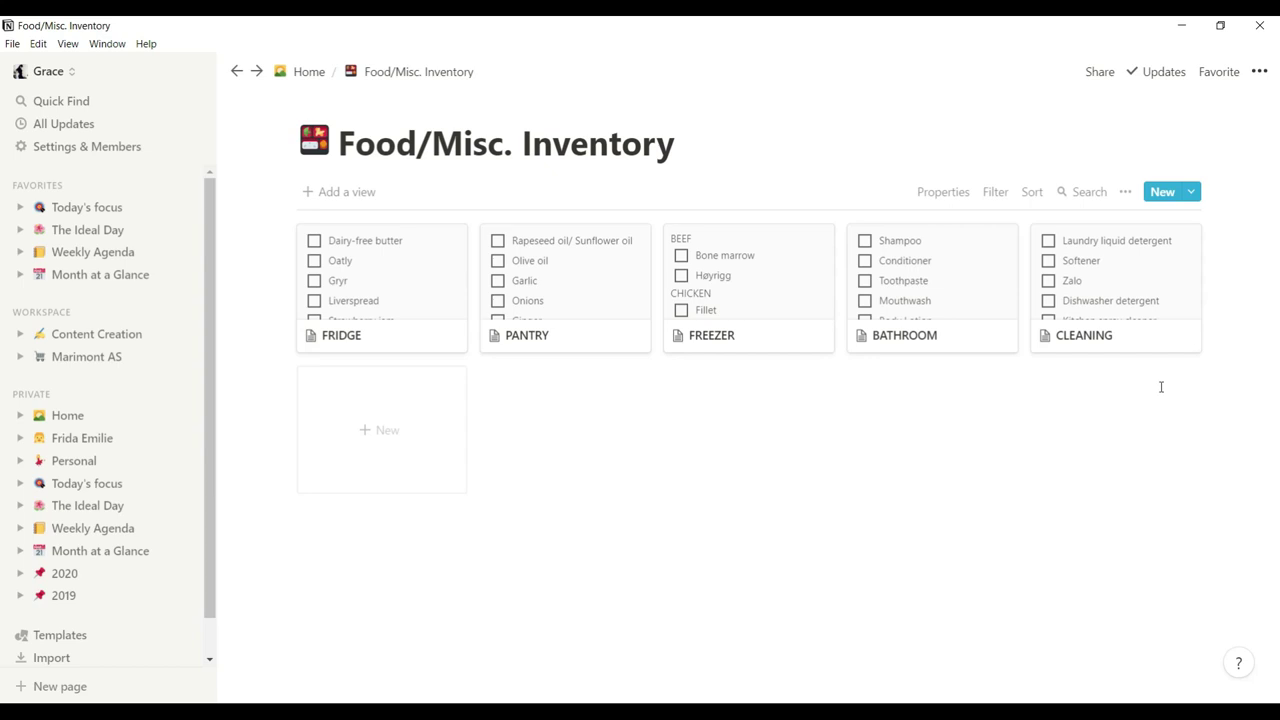
Go via Home to the Cleaning Schedule and read its Mon–Sun chore lists, including Thursday's tasks
{"action": "left_click", "coordinate": [318, 72]}
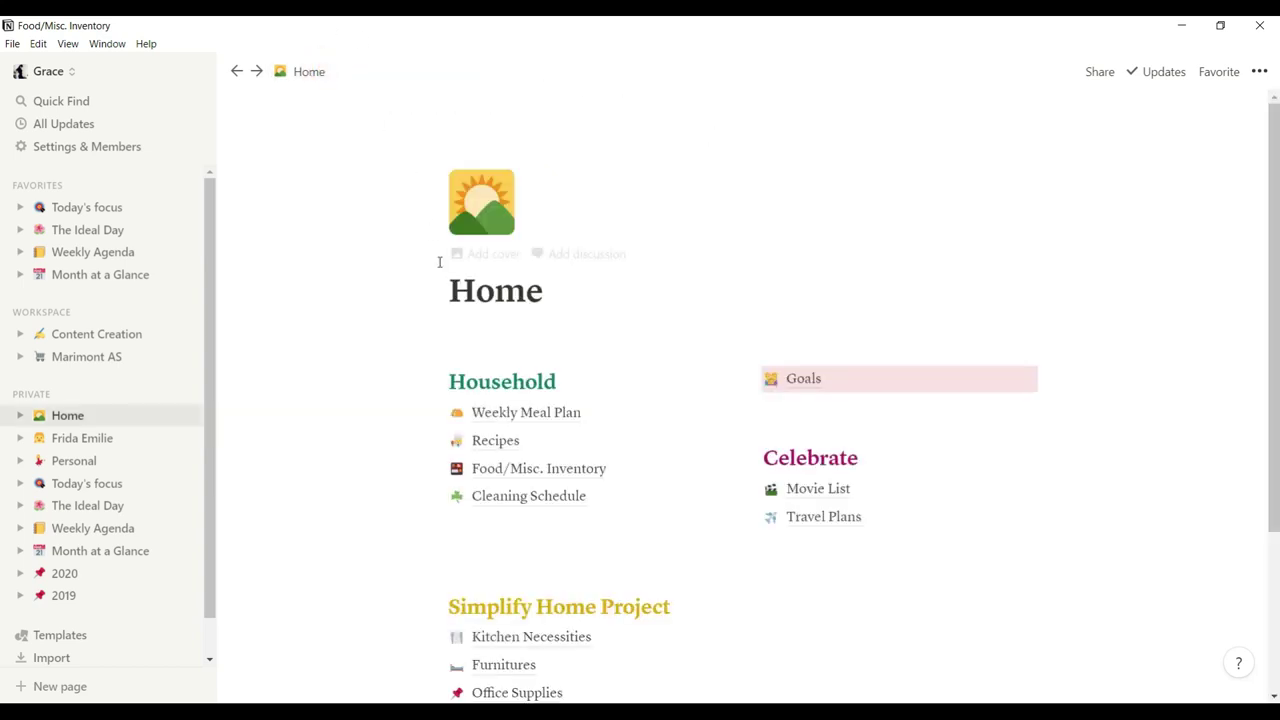
{"action": "scroll", "coordinate": [415, 397], "scroll_direction": "down", "scroll_amount": 3}
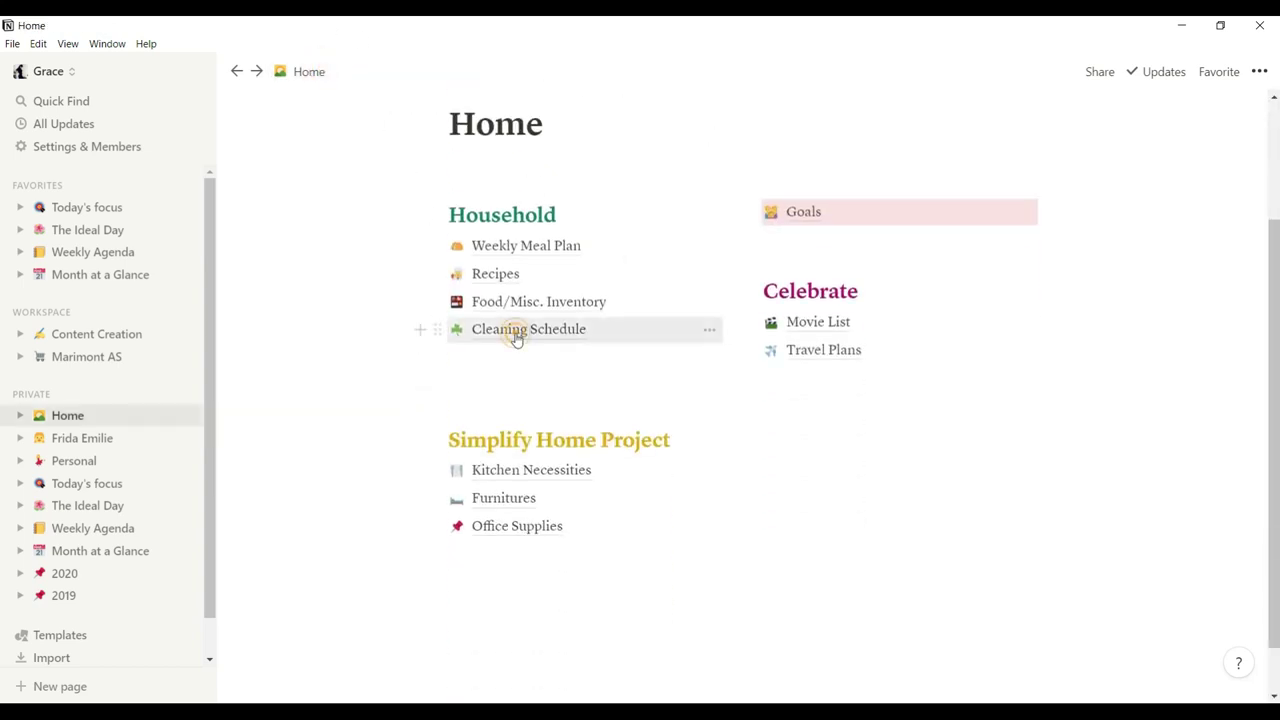
{"action": "left_click", "coordinate": [514, 331]}
{"action": "scroll", "coordinate": [286, 346], "scroll_direction": "down", "scroll_amount": 1}
{"action": "scroll", "coordinate": [268, 379], "scroll_direction": "up", "scroll_amount": 1}
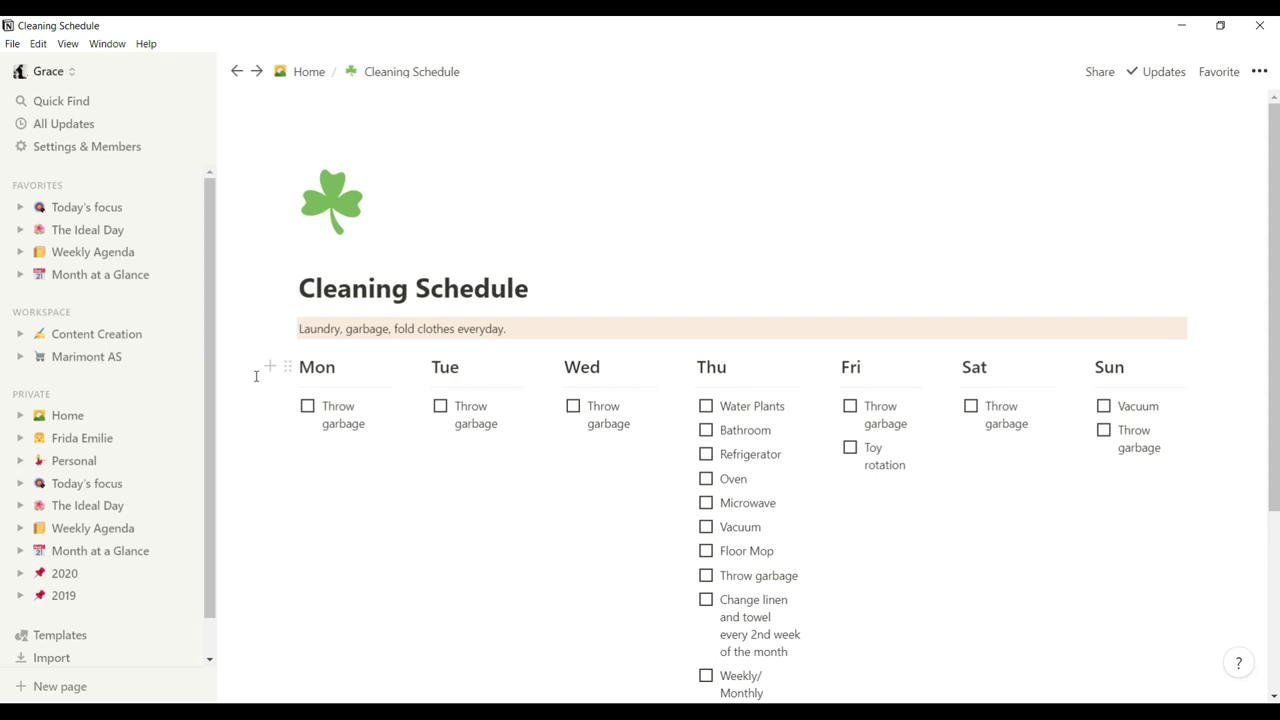
{"action": "scroll", "coordinate": [256, 376], "scroll_direction": "down", "scroll_amount": 1}
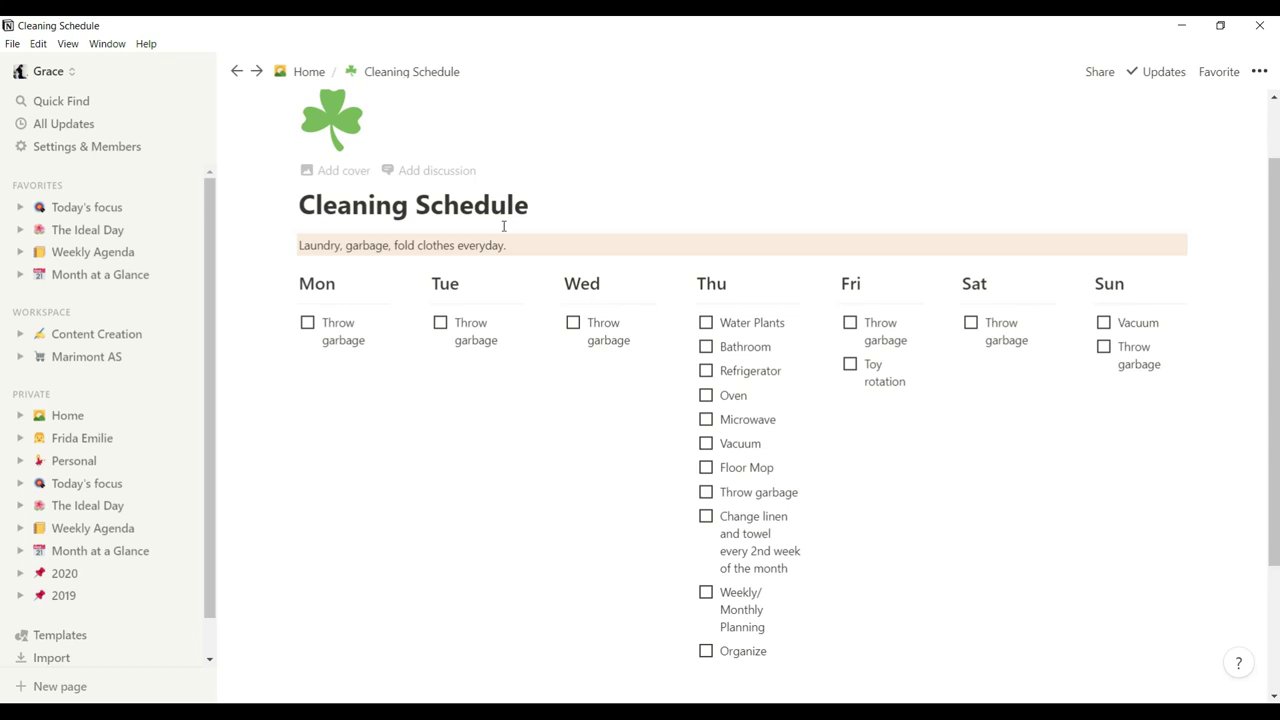
{"action": "scroll", "coordinate": [797, 360], "scroll_direction": "down", "scroll_amount": 3}
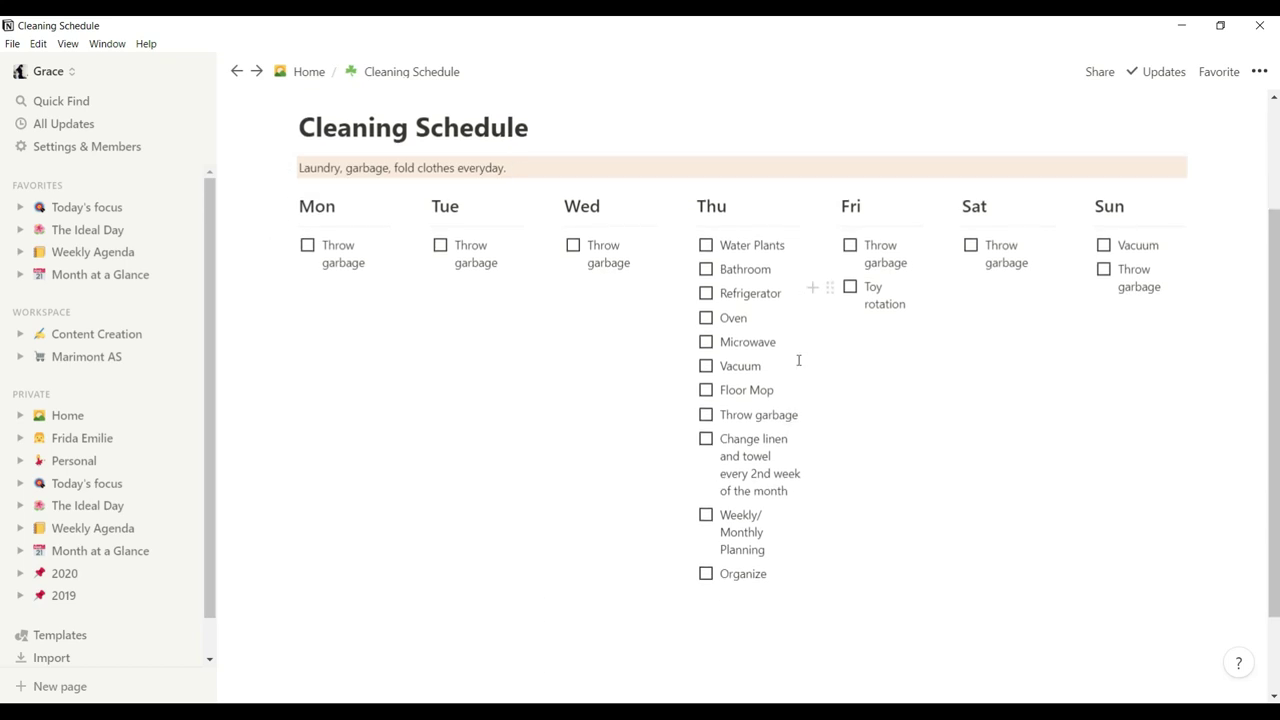
{"action": "scroll", "coordinate": [799, 360], "scroll_direction": "up", "scroll_amount": 2}
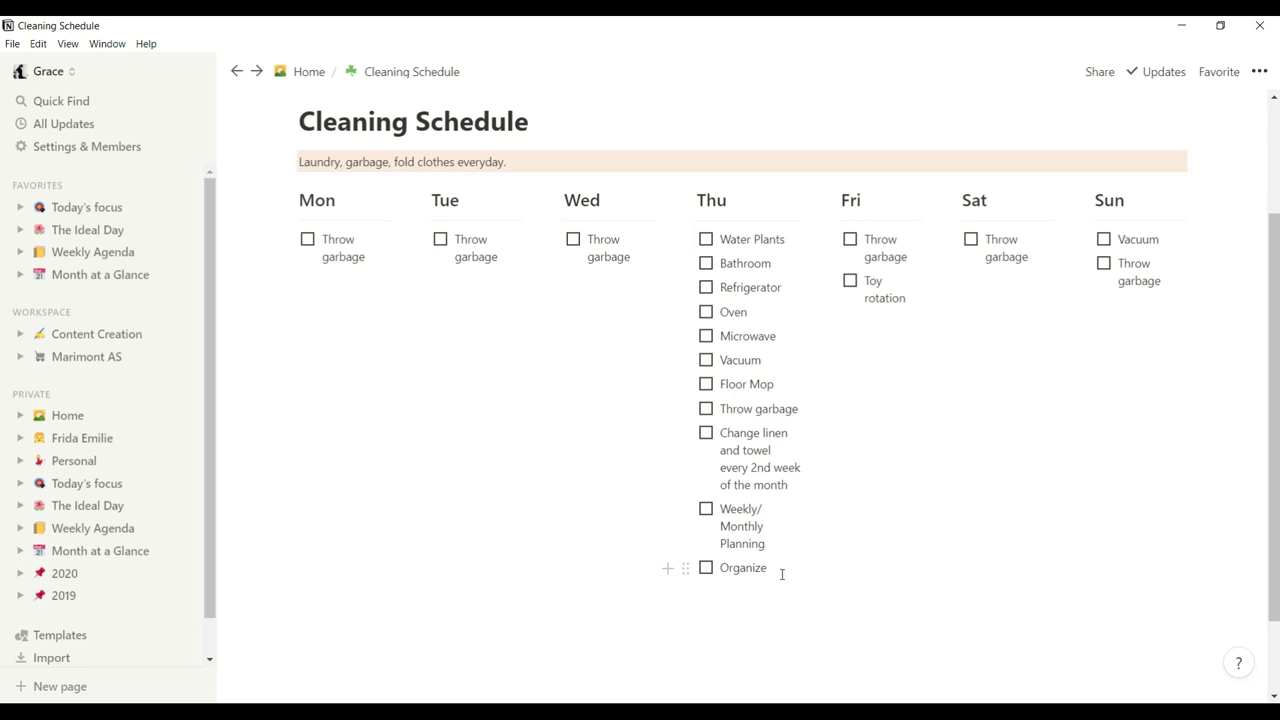
{"action": "scroll", "coordinate": [434, 331], "scroll_direction": "up", "scroll_amount": 3}
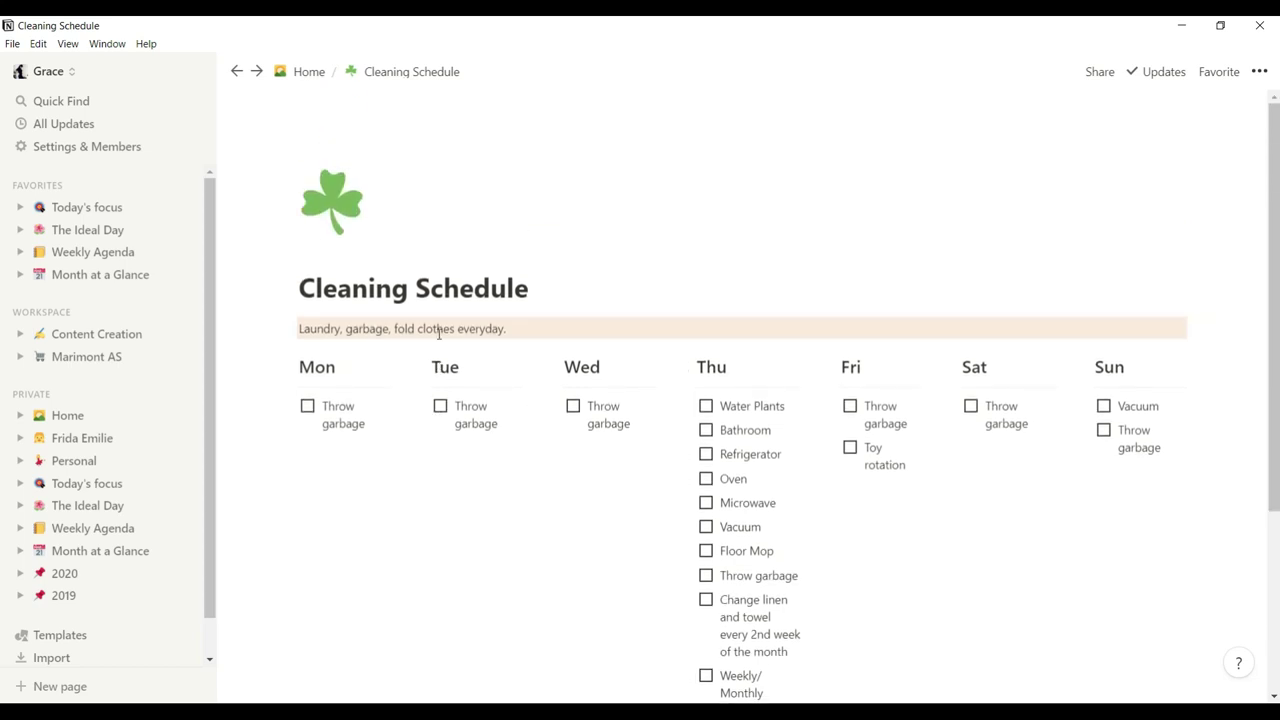
{"action": "scroll", "coordinate": [438, 333], "scroll_direction": "down", "scroll_amount": 2}
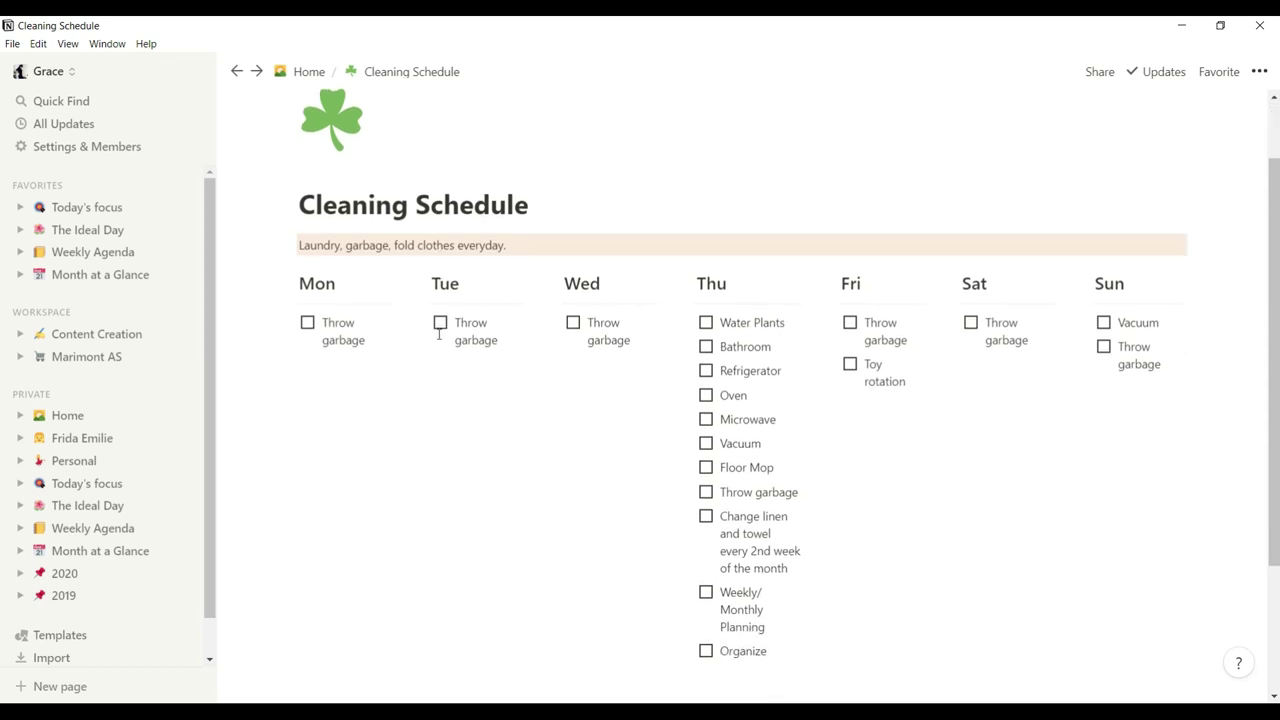
{"action": "scroll", "coordinate": [405, 360], "scroll_direction": "up", "scroll_amount": 2}
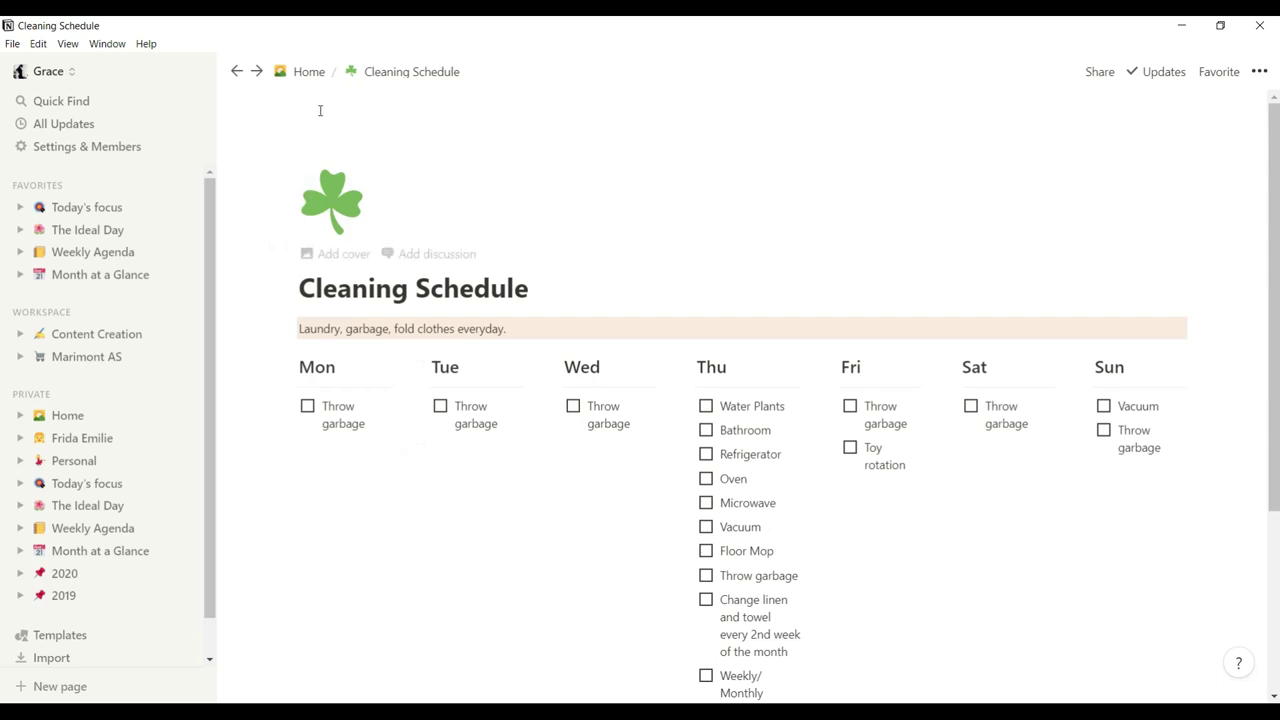
Go back to Home and view its Household, Goals, Celebrate and Simplify Home Project sections
{"action": "left_click", "coordinate": [305, 72]}
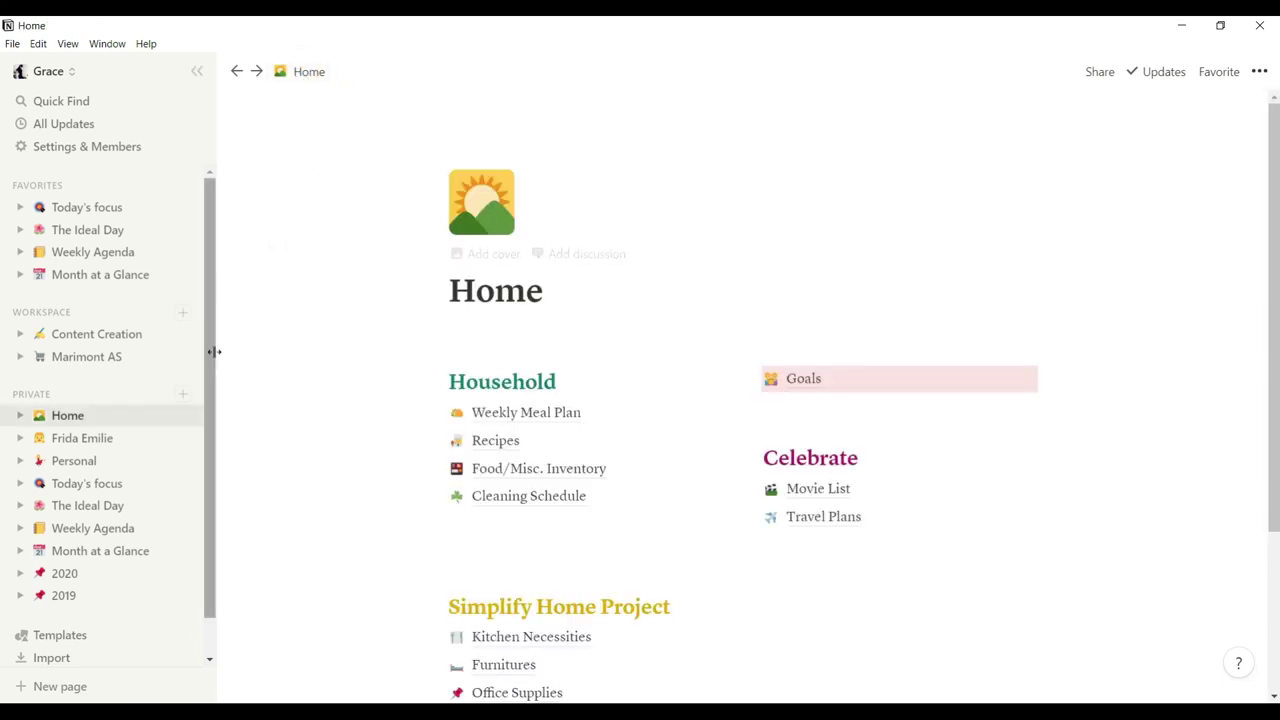
{"action": "scroll", "coordinate": [374, 360], "scroll_direction": "down", "scroll_amount": 4}
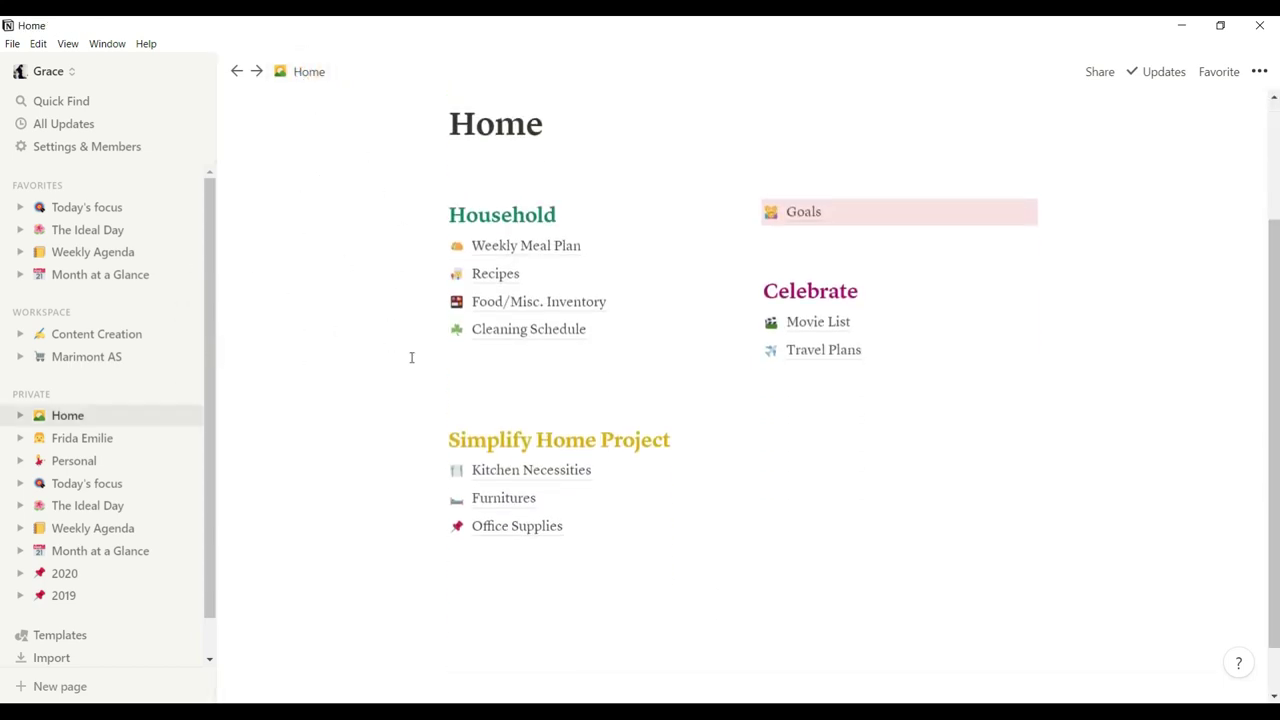
View the Kitchen Necessities gallery (Pots & Pans, Baking Tools, Machines), then return to Home
{"action": "left_click", "coordinate": [590, 475]}
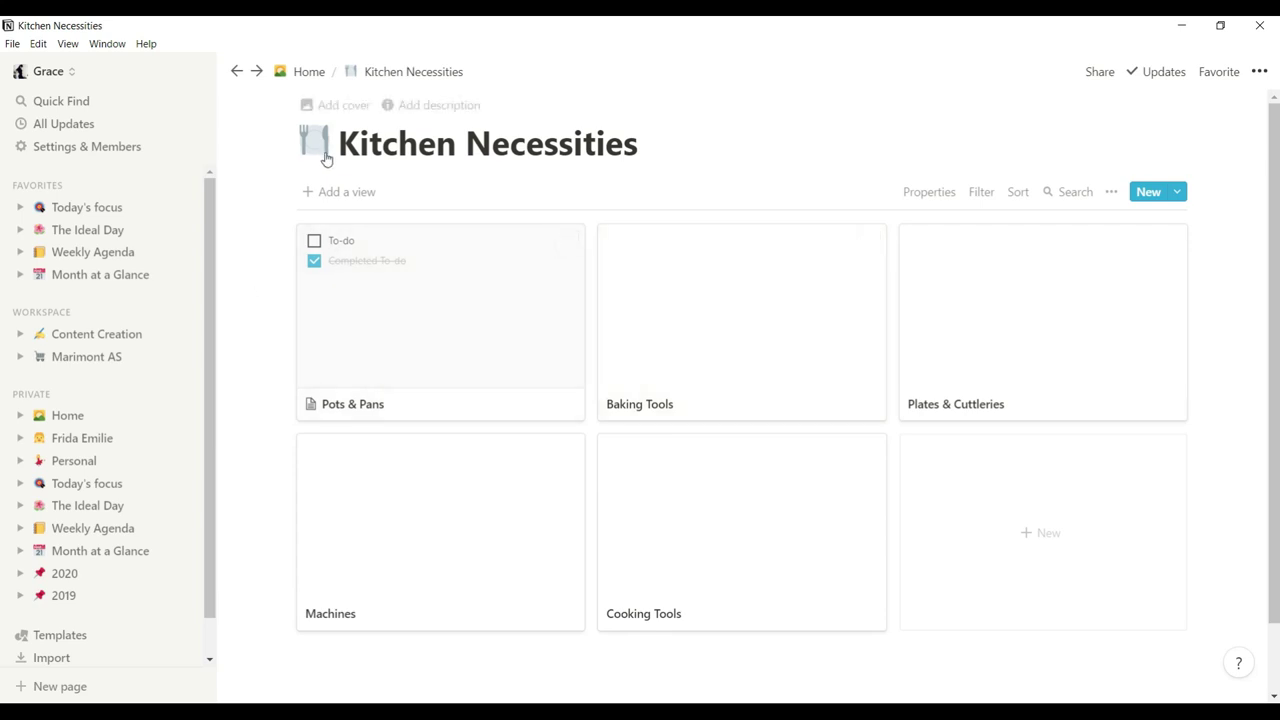
{"action": "left_click", "coordinate": [296, 75]}
Scroll Home to see Kitchen Necessities, Furnitures and Office Supplies under Simplify Home Project
{"action": "scroll", "coordinate": [534, 500], "scroll_direction": "down", "scroll_amount": 2}
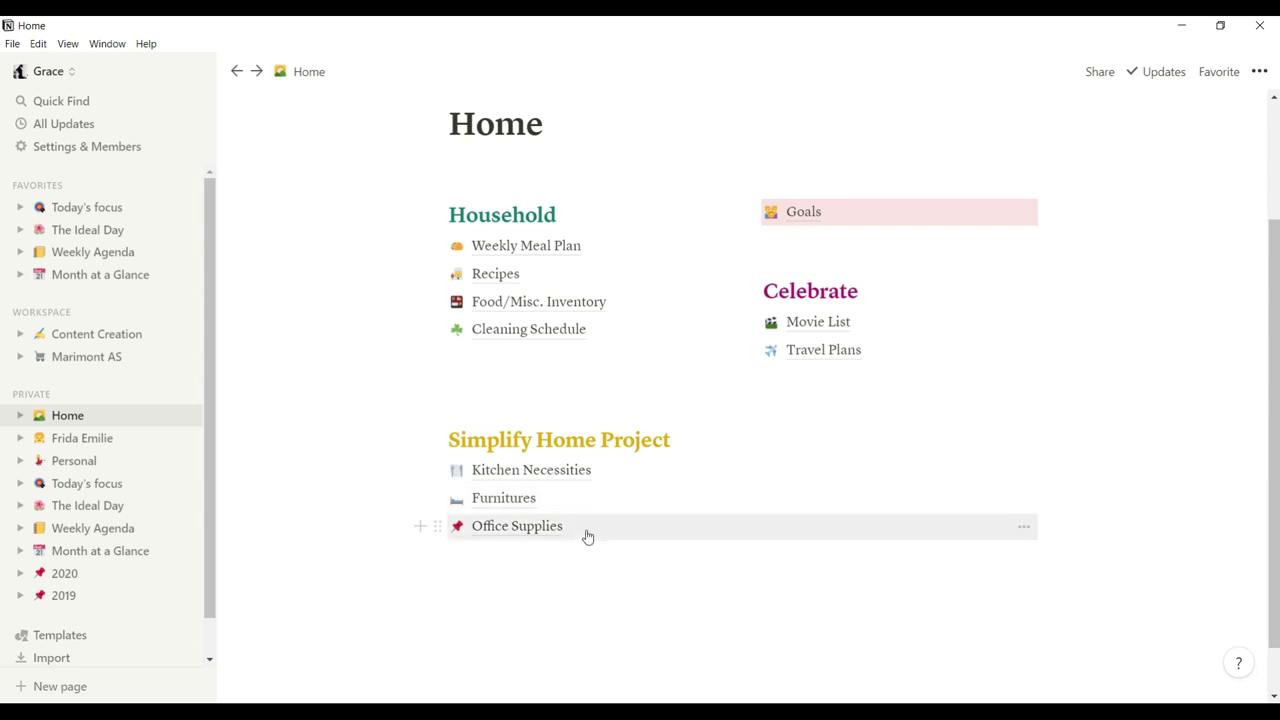
{"action": "scroll", "coordinate": [474, 305], "scroll_direction": "up", "scroll_amount": 1}
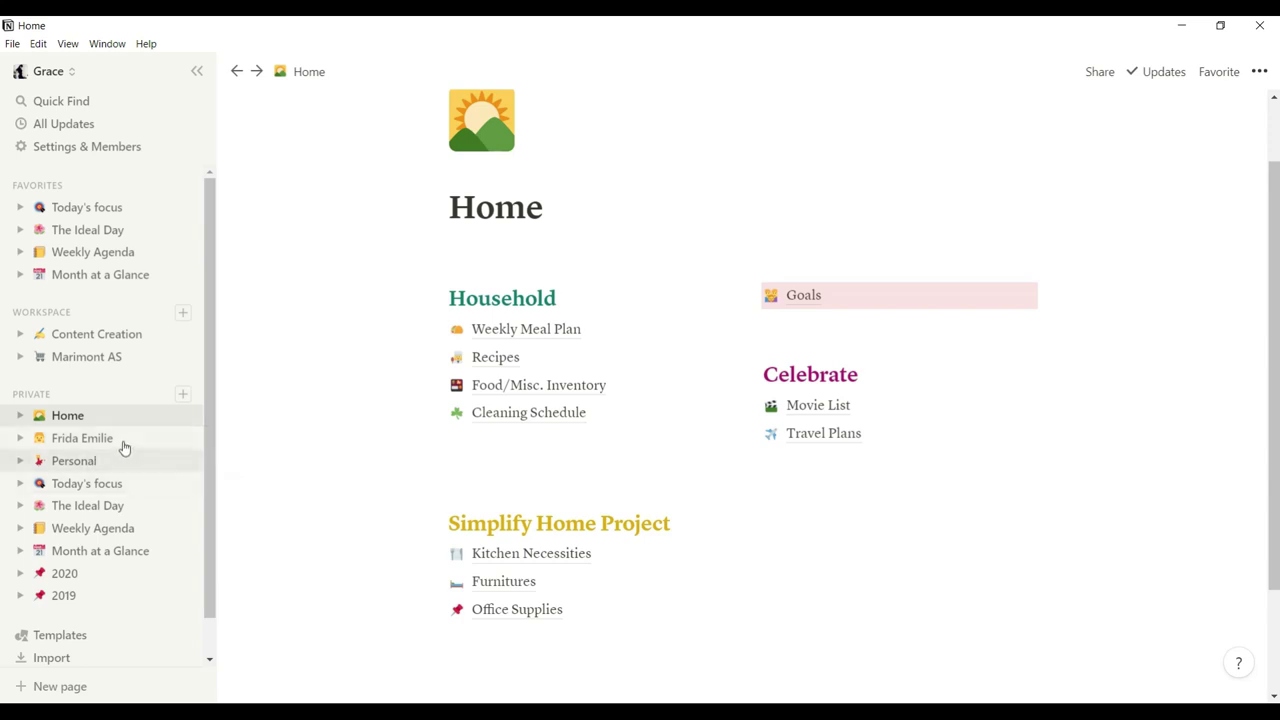
Open the child's page and browse its Nutrition, Sleep, Milestones, Projects and Clothing sections
{"action": "left_click", "coordinate": [123, 444]}
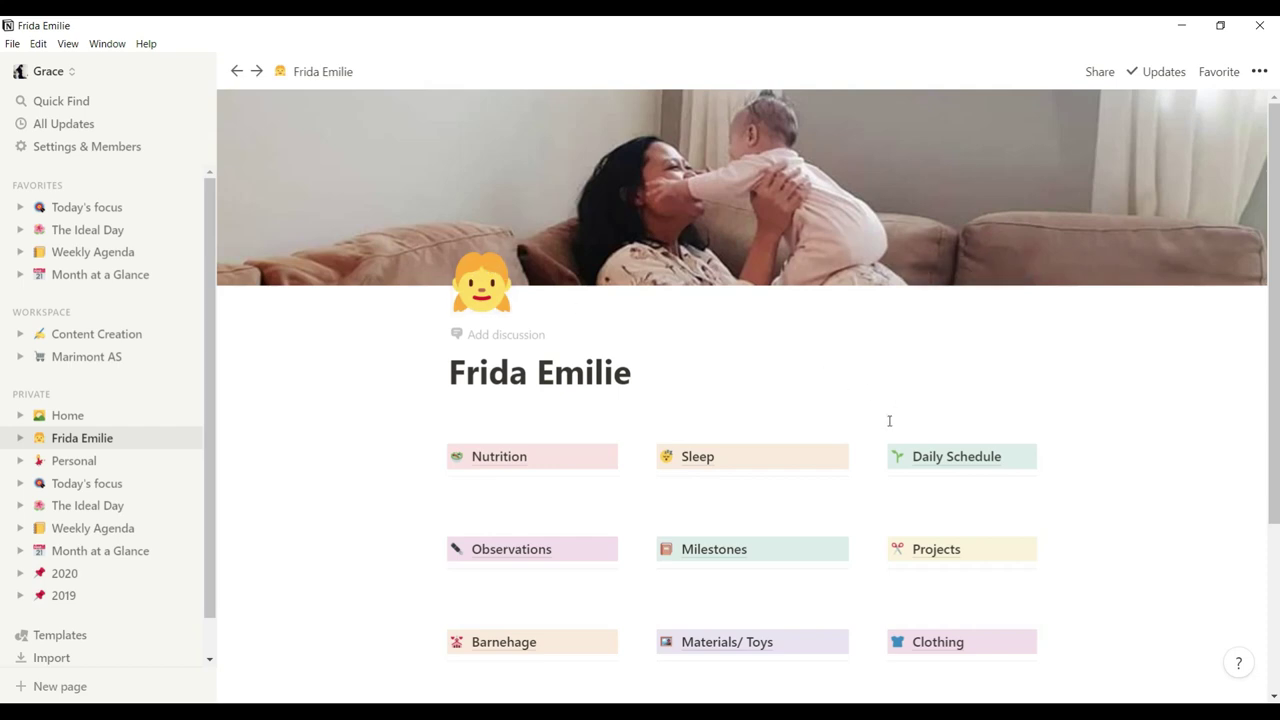
{"action": "scroll", "coordinate": [1189, 433], "scroll_direction": "down", "scroll_amount": 3}
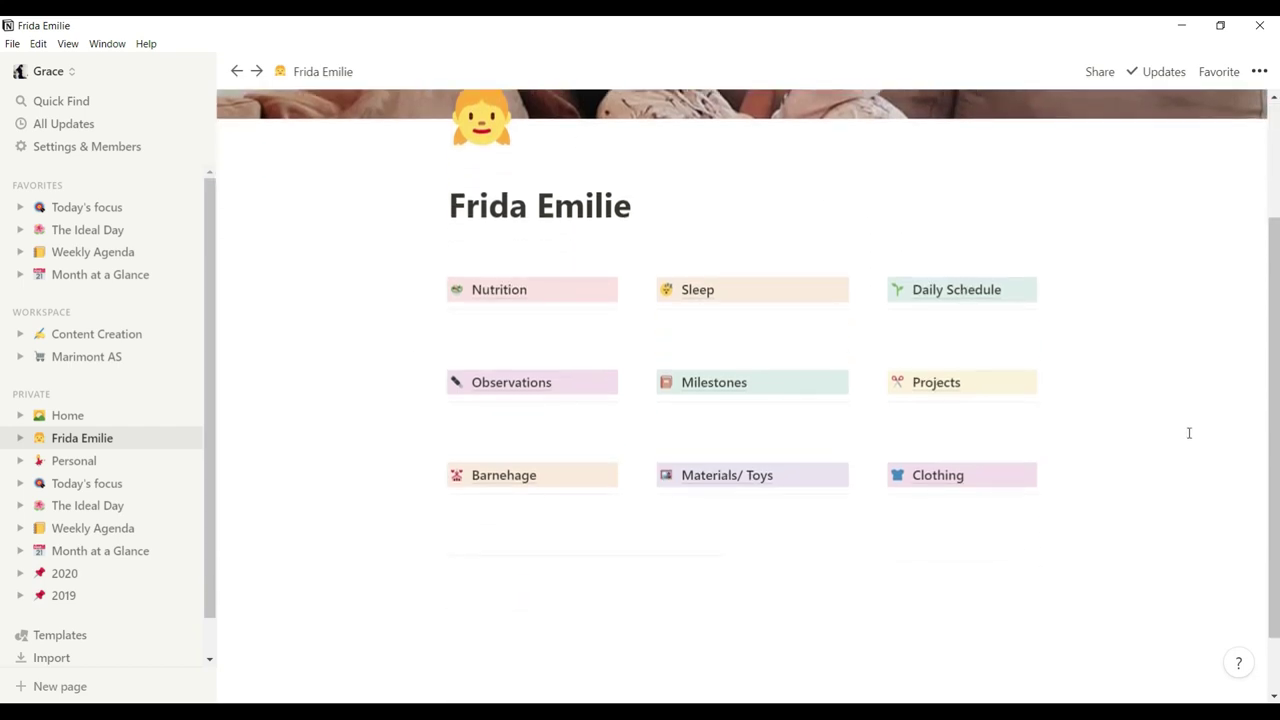
{"action": "scroll", "coordinate": [1185, 428], "scroll_direction": "up", "scroll_amount": 3}
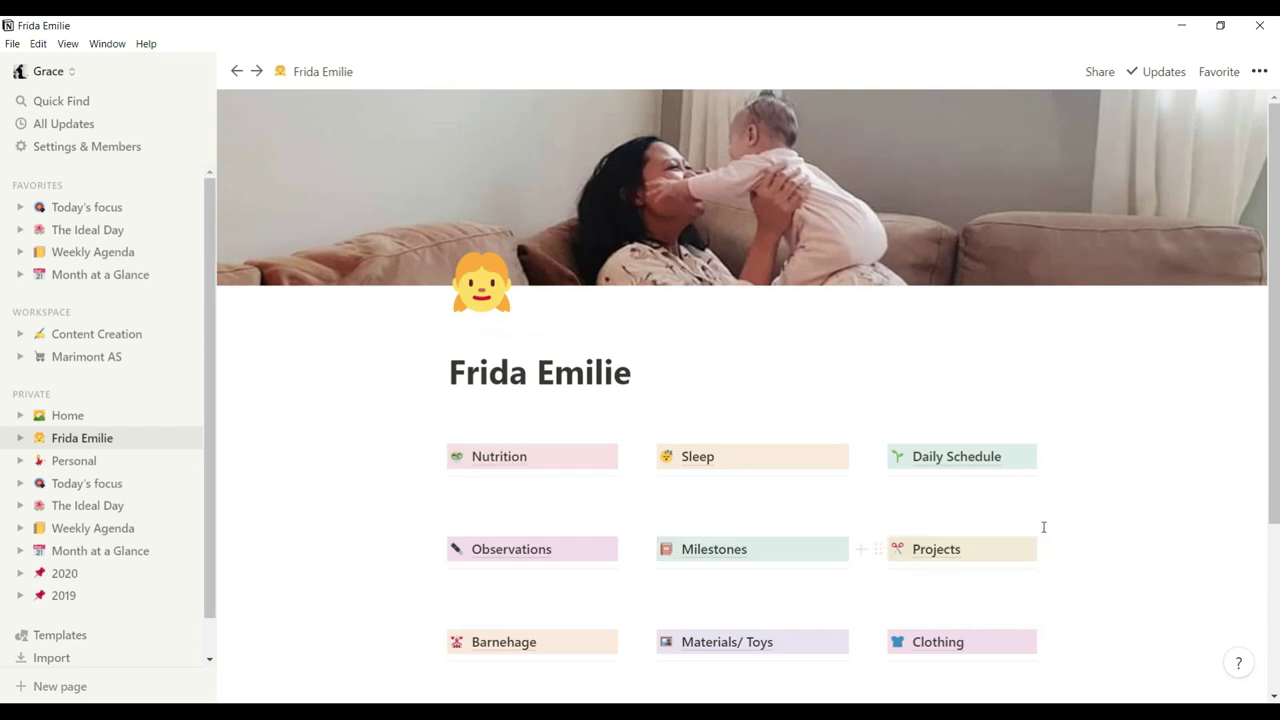
{"action": "scroll", "coordinate": [1045, 527], "scroll_direction": "down", "scroll_amount": 1}
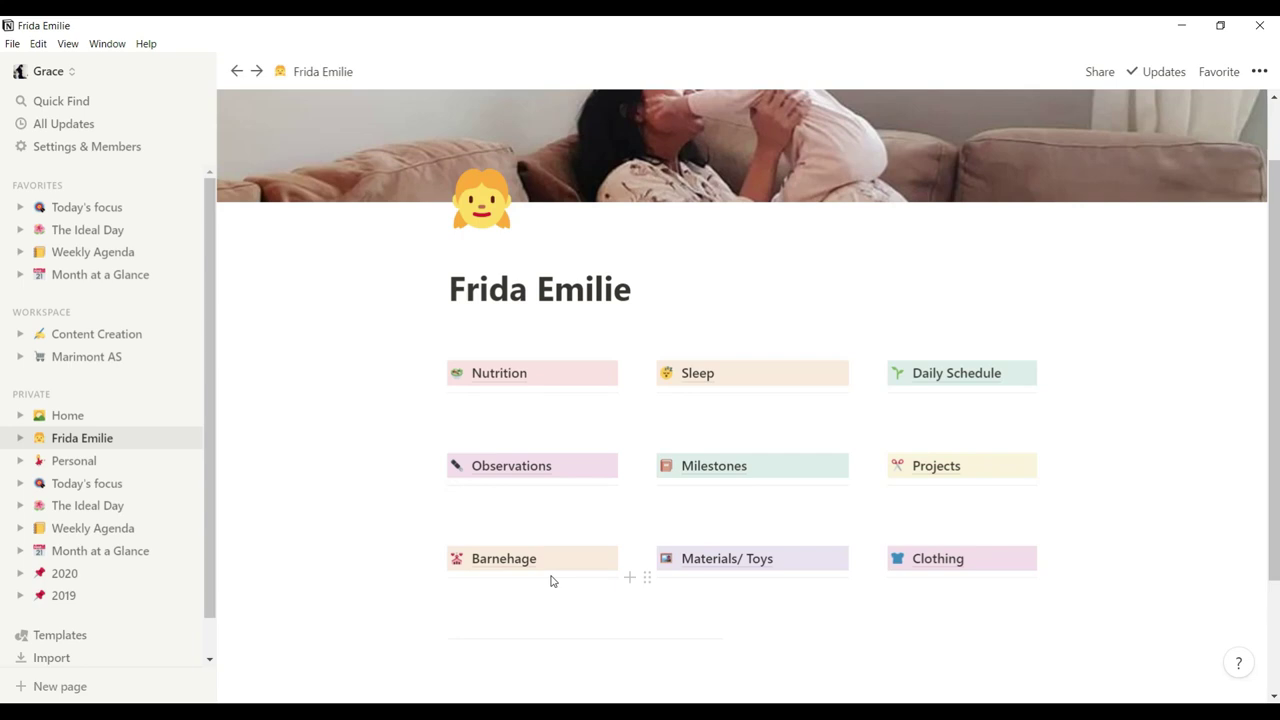
{"action": "scroll", "coordinate": [550, 581], "scroll_direction": "up", "scroll_amount": 1}
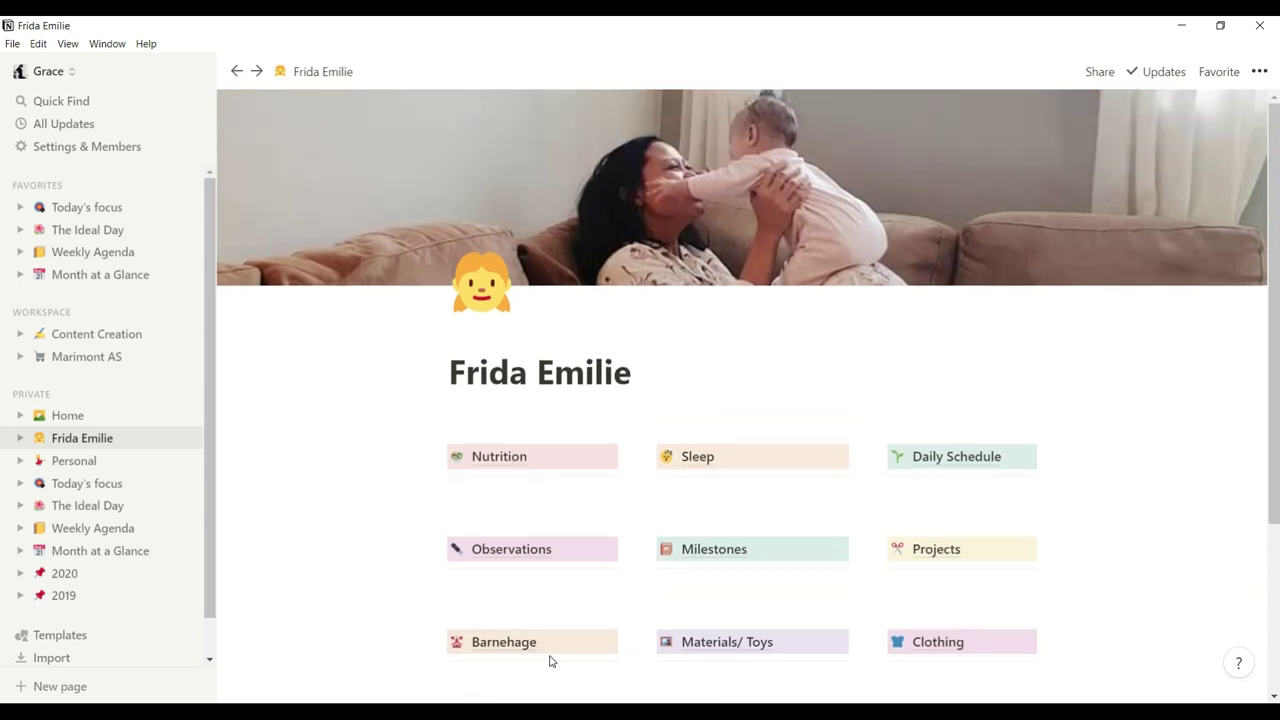
{"action": "scroll", "coordinate": [610, 652], "scroll_direction": "down", "scroll_amount": 1}
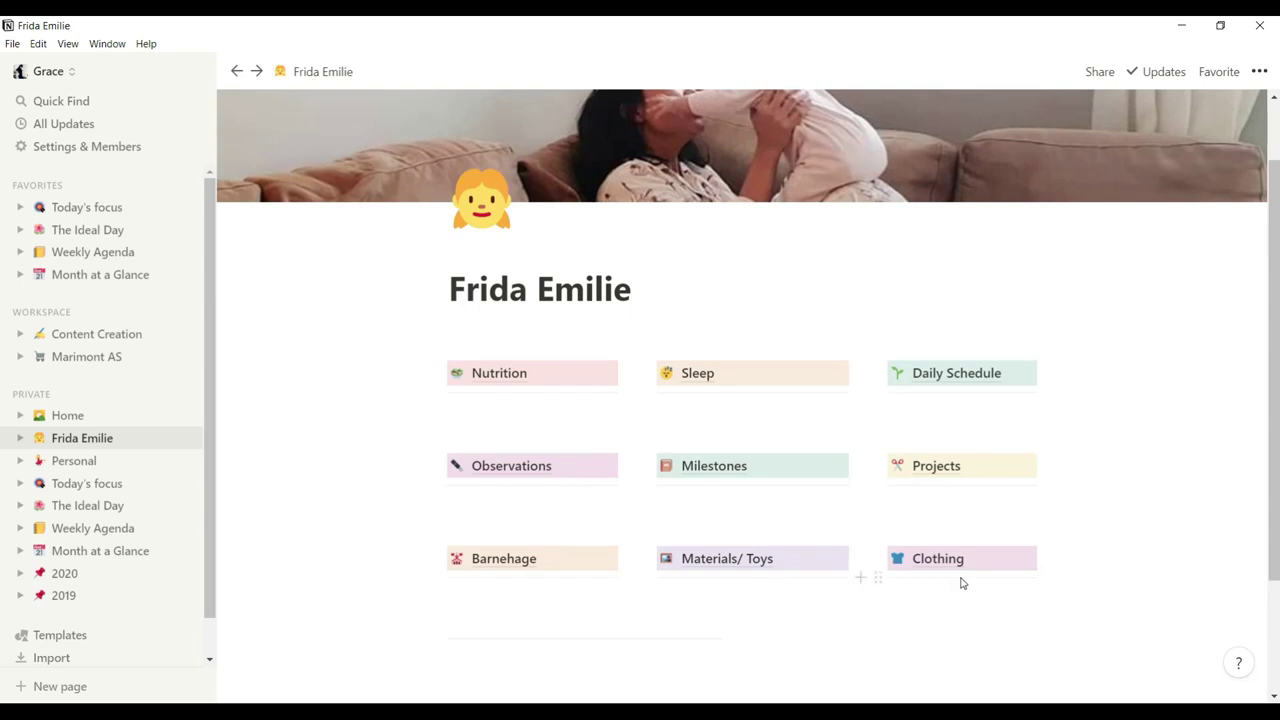
{"action": "scroll", "coordinate": [1141, 535], "scroll_direction": "up", "scroll_amount": 1}
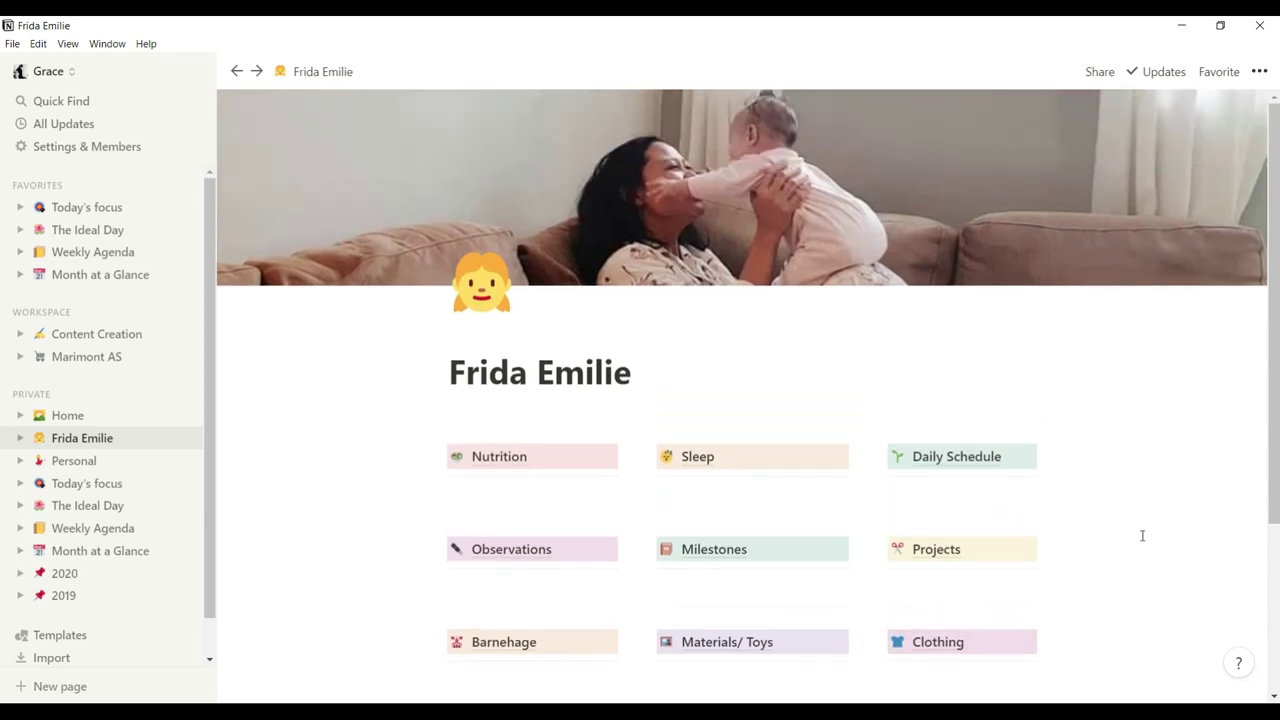
{"action": "scroll", "coordinate": [1141, 535], "scroll_direction": "down", "scroll_amount": 1}
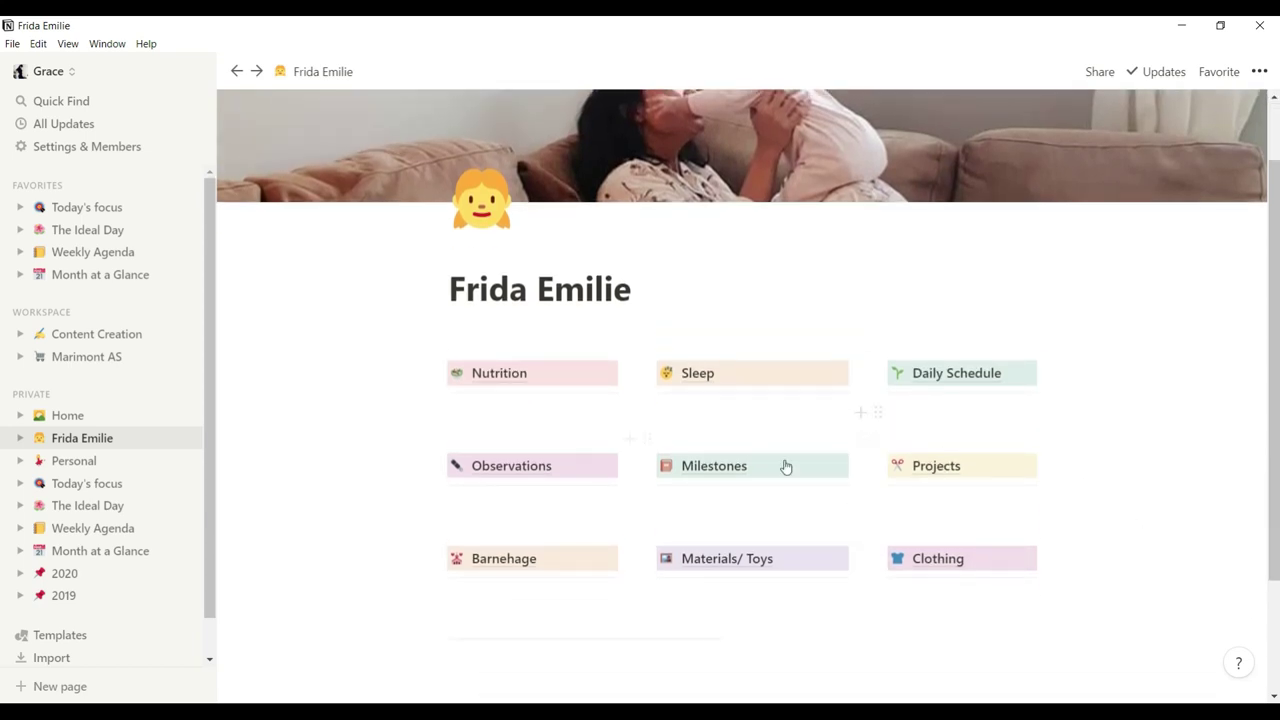
Fix the Sleep table's age to '15-16 months old - up to date' and return to the child's page
{"action": "left_click", "coordinate": [750, 388]}
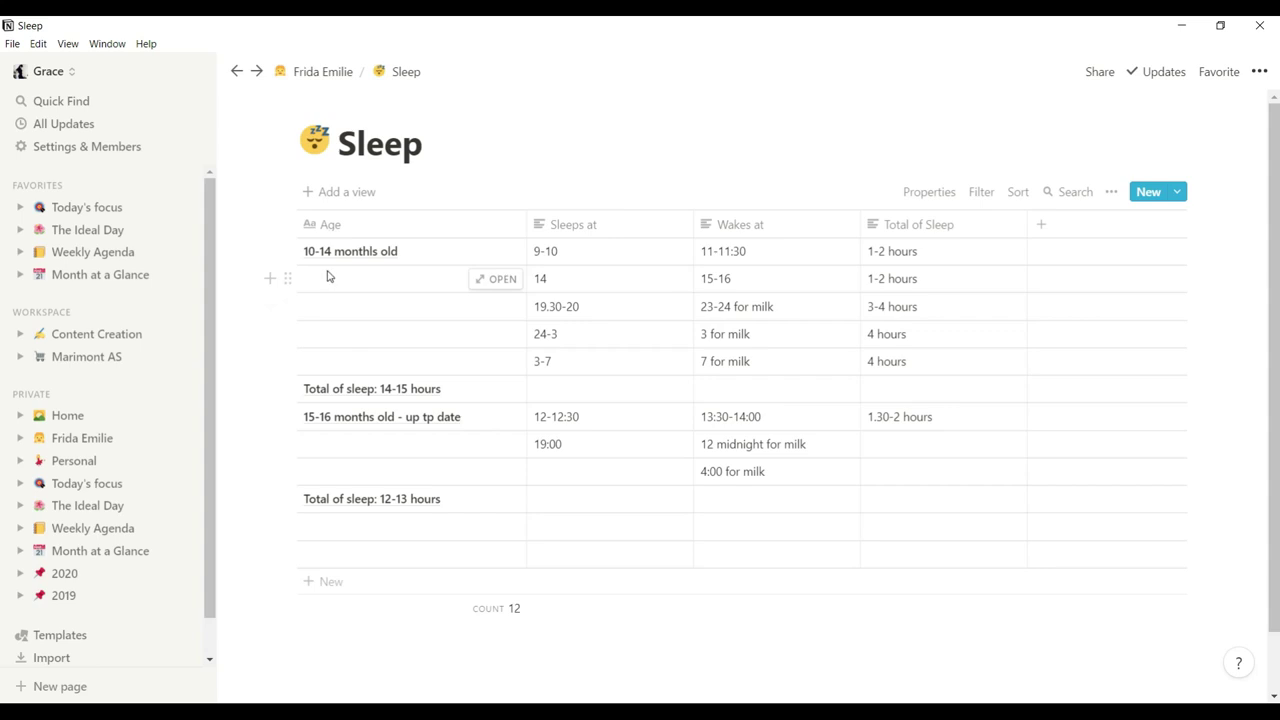
{"action": "key", "text": "ctrl+z"}
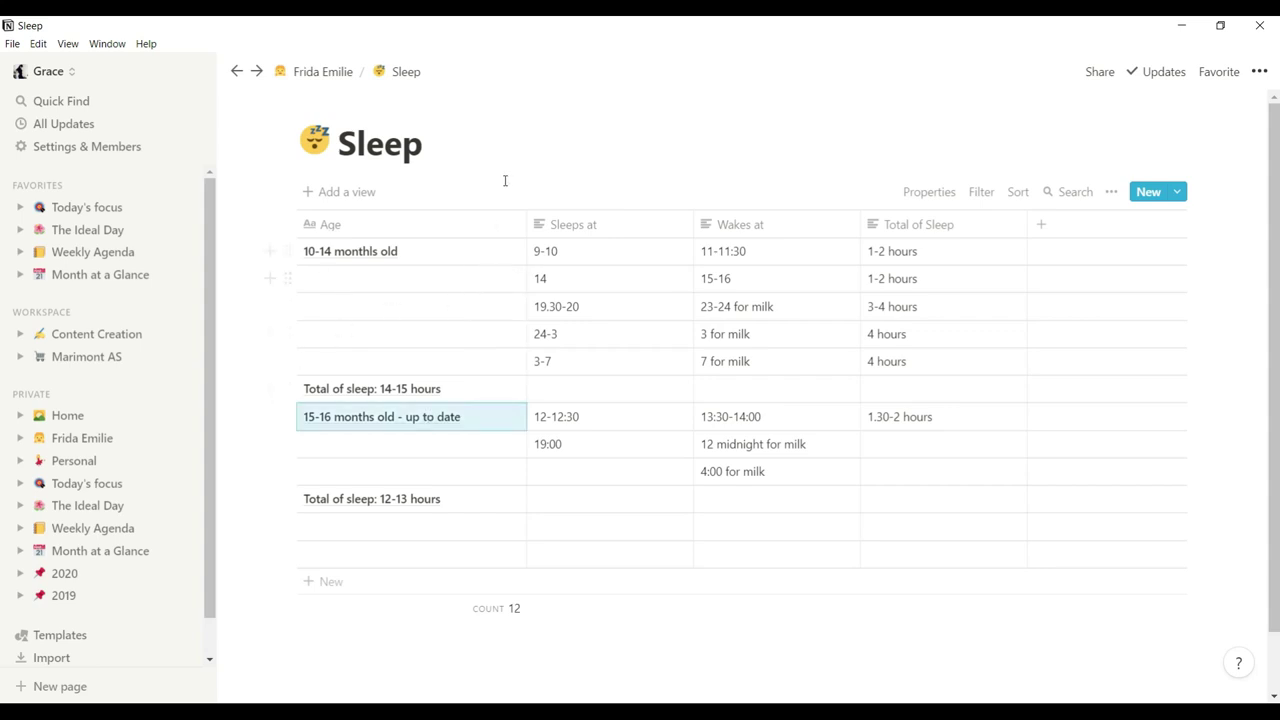
{"action": "left_click", "coordinate": [340, 80]}
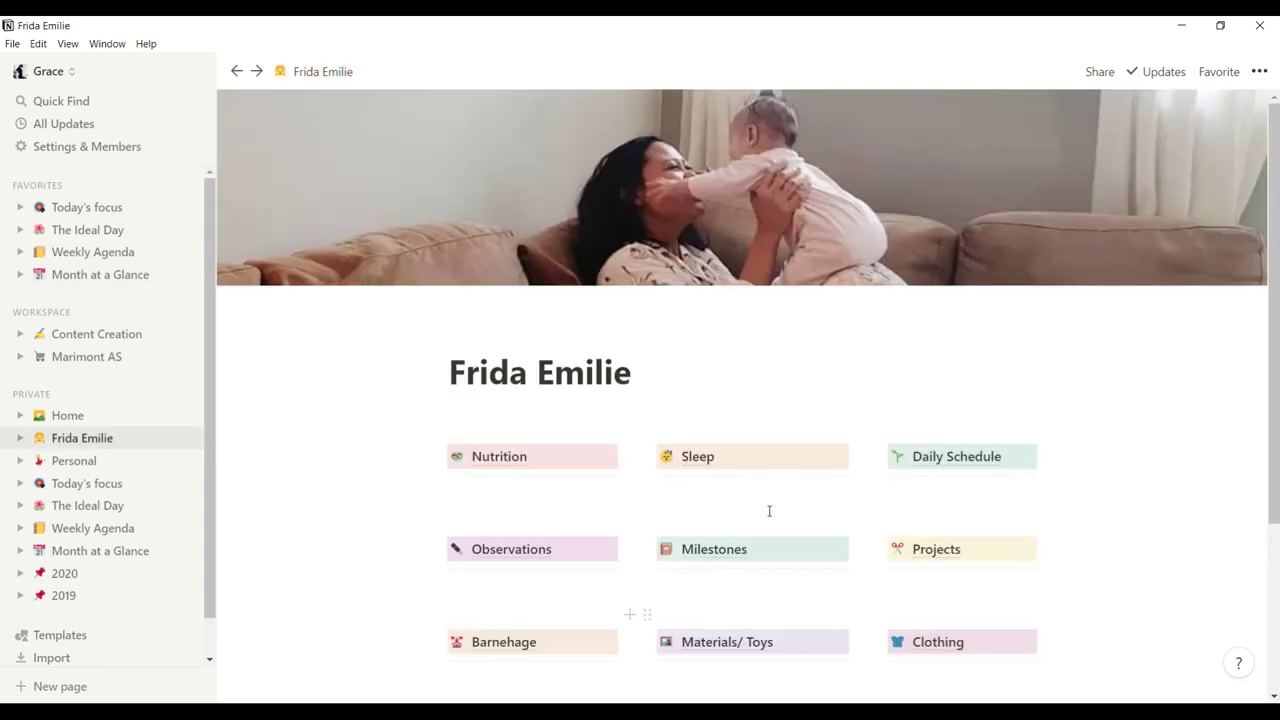
{"action": "scroll", "coordinate": [806, 468], "scroll_direction": "down", "scroll_amount": 3}
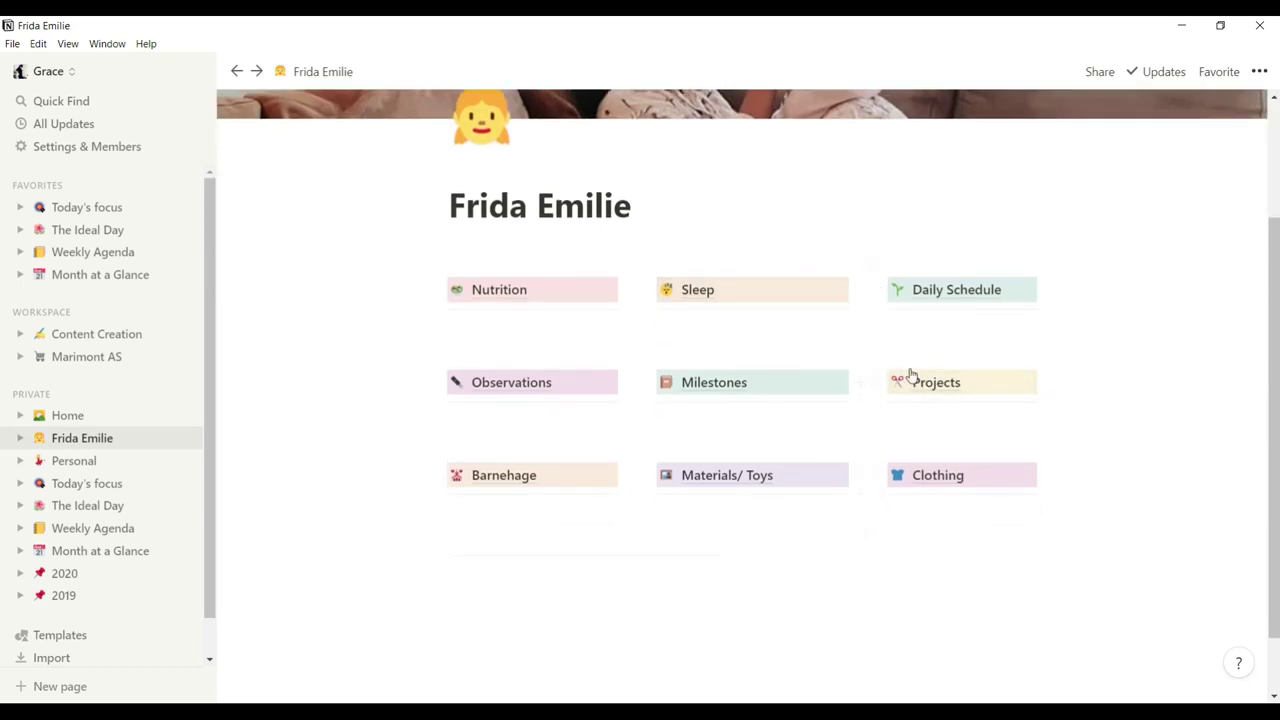
{"action": "left_click", "coordinate": [934, 382]}
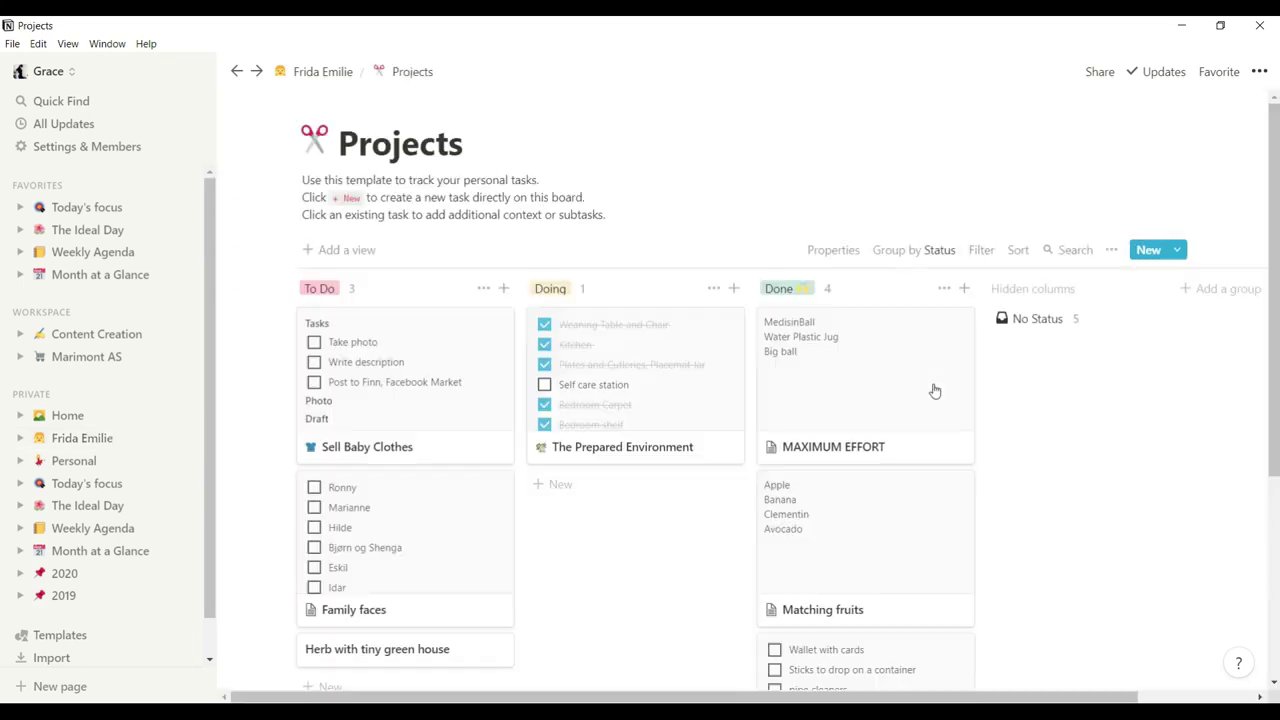
{"action": "scroll", "coordinate": [256, 364], "scroll_direction": "down", "scroll_amount": 1}
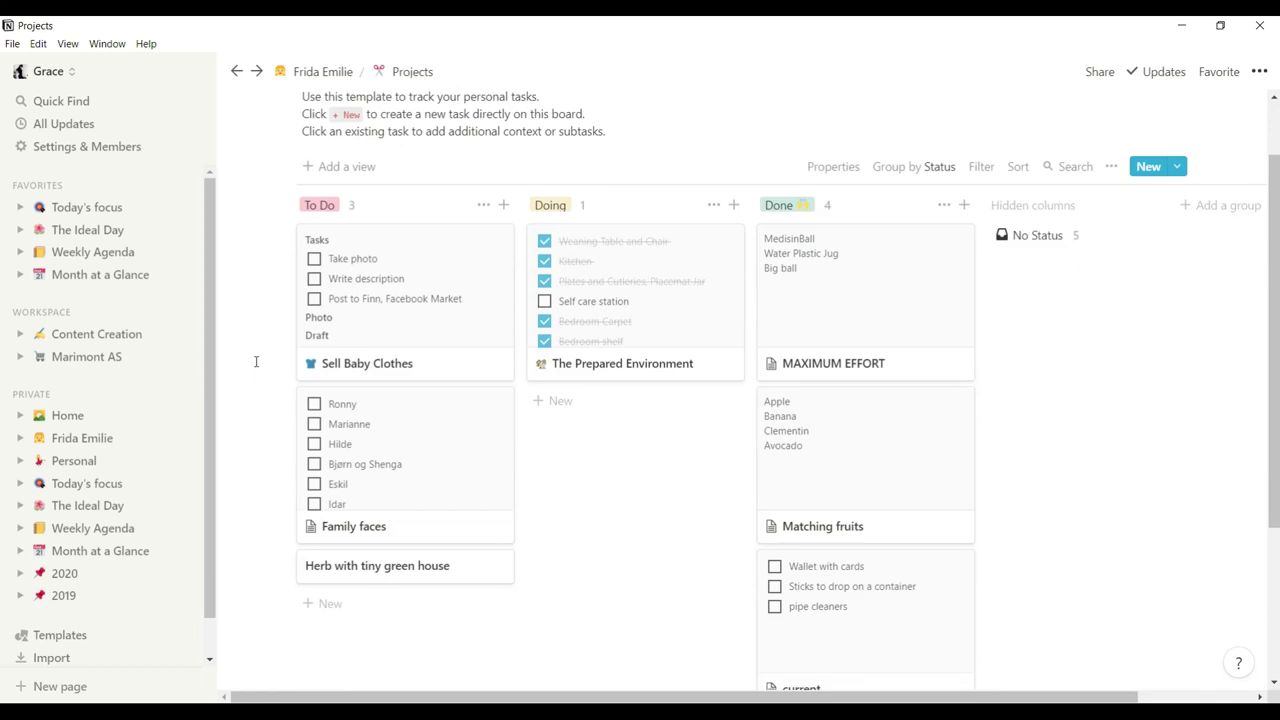
{"action": "scroll", "coordinate": [256, 361], "scroll_direction": "up", "scroll_amount": 1}
{"action": "scroll", "coordinate": [256, 361], "scroll_direction": "down", "scroll_amount": 1}
{"action": "scroll", "coordinate": [256, 361], "scroll_direction": "up", "scroll_amount": 1}
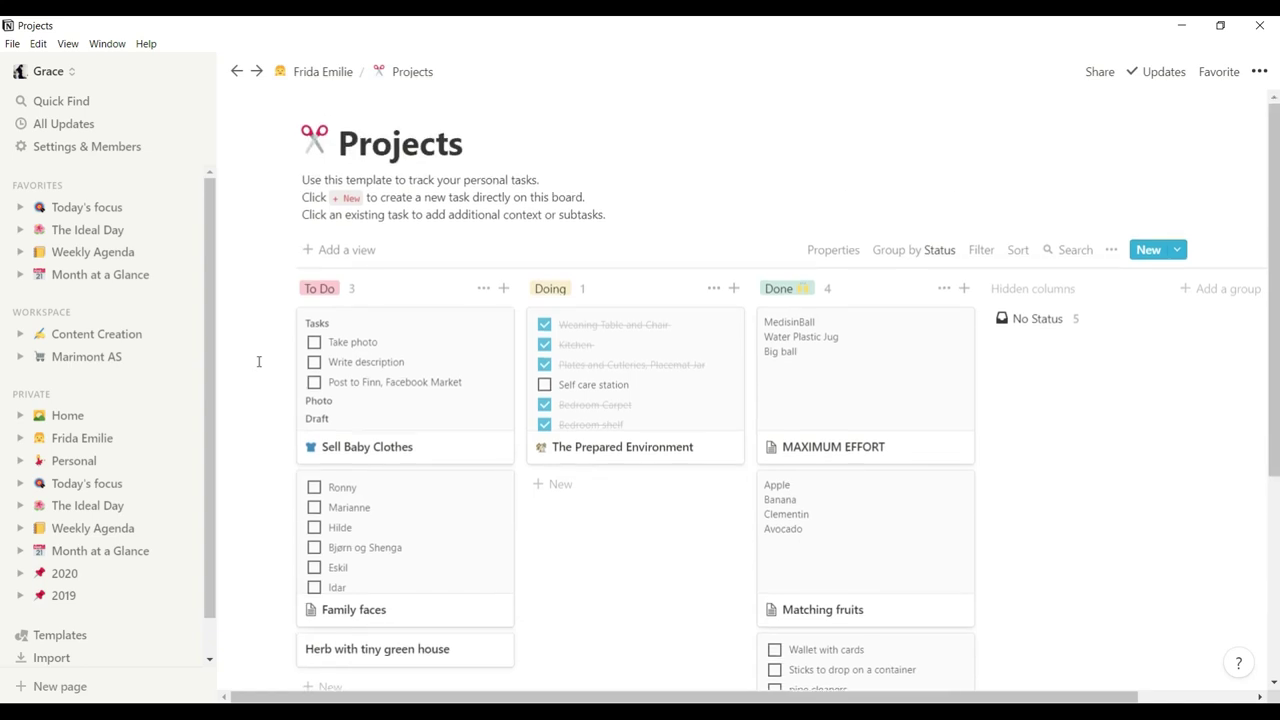
{"action": "scroll", "coordinate": [262, 358], "scroll_direction": "down", "scroll_amount": 1}
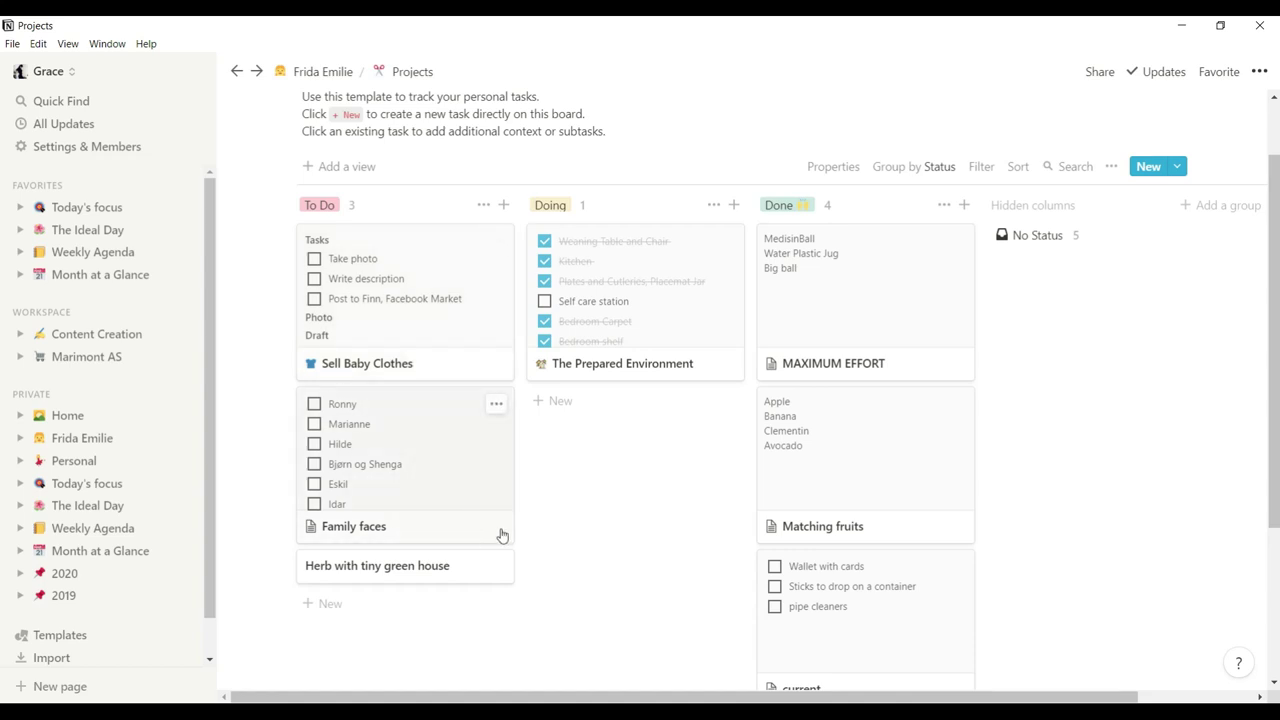
{"action": "scroll", "coordinate": [224, 424], "scroll_direction": "up", "scroll_amount": 2}
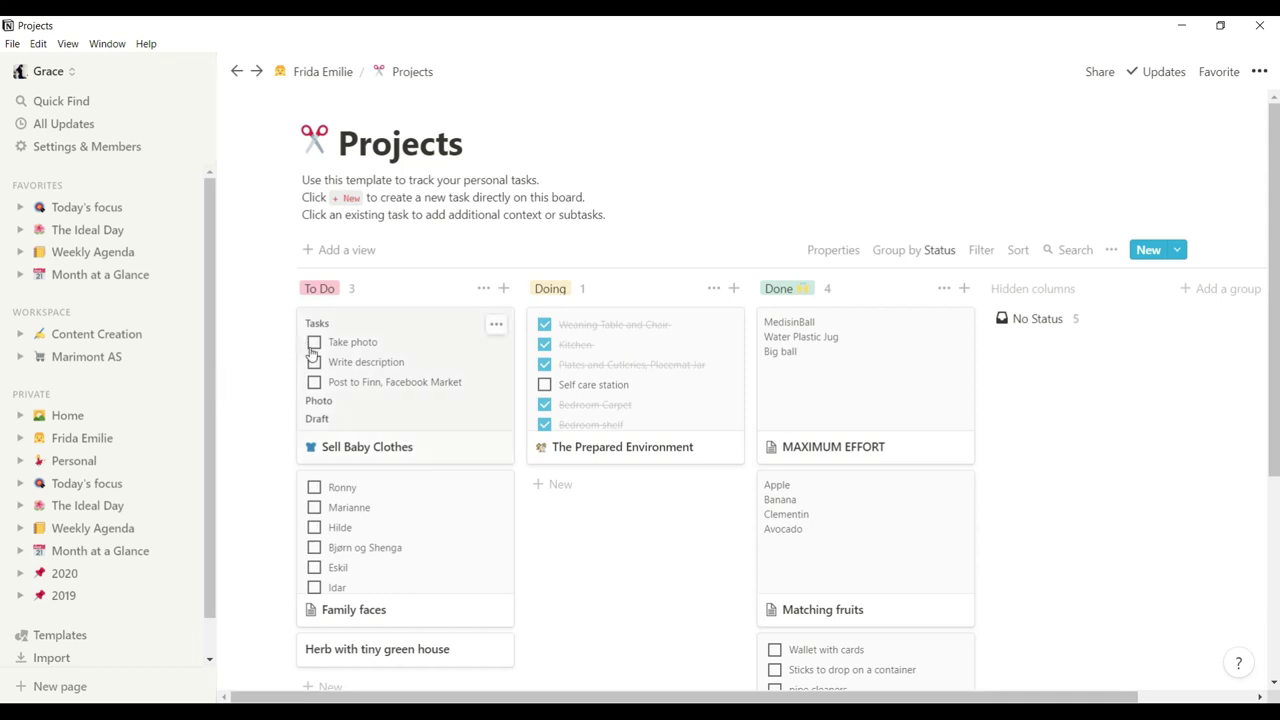
Open the Sell Baby Clothes card, tick and untick Take photo, then close it
{"action": "left_click", "coordinate": [340, 371]}
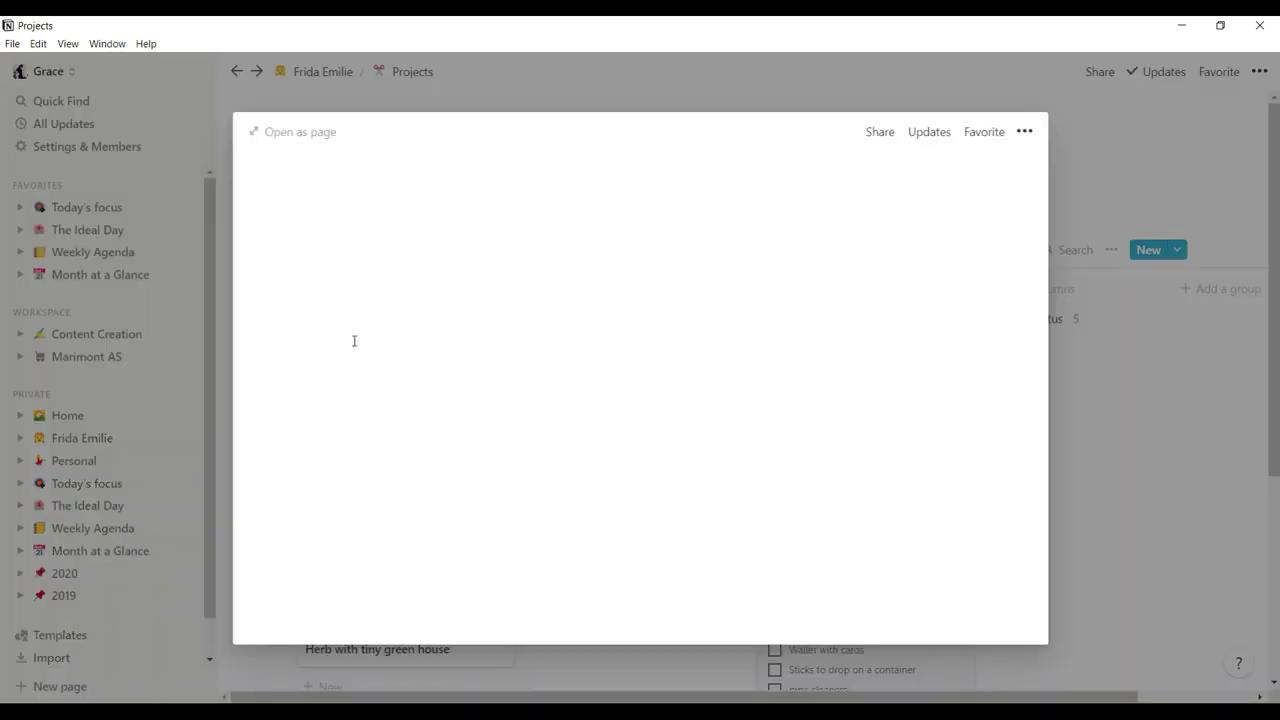
{"action": "scroll", "coordinate": [383, 457], "scroll_direction": "down", "scroll_amount": 3}
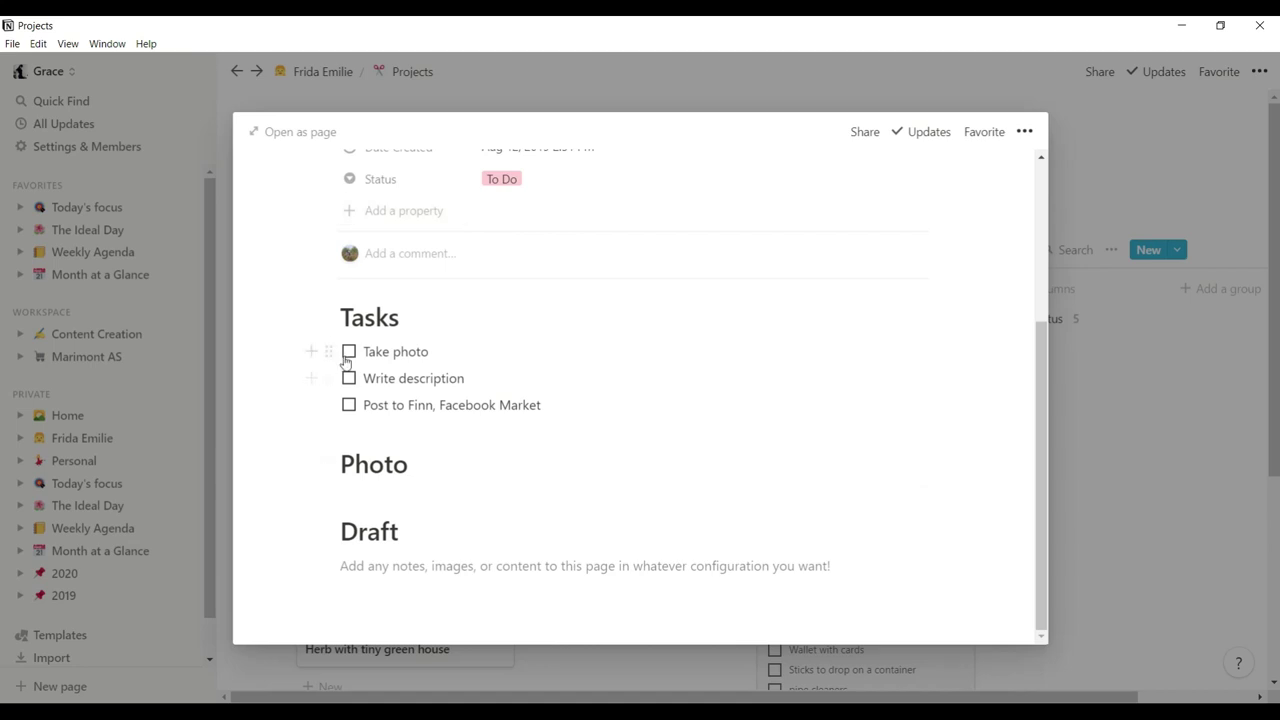
{"action": "left_click", "coordinate": [349, 355]}
{"action": "left_click", "coordinate": [349, 355]}
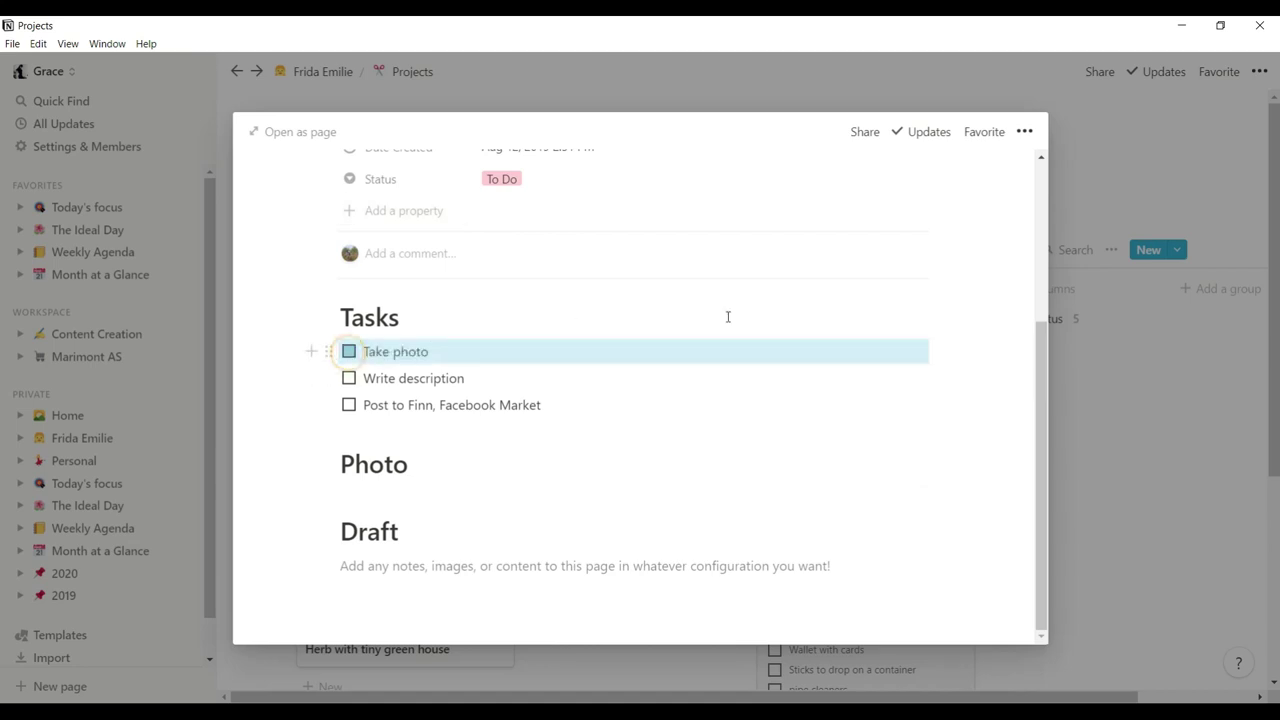
{"action": "left_click", "coordinate": [1091, 152]}
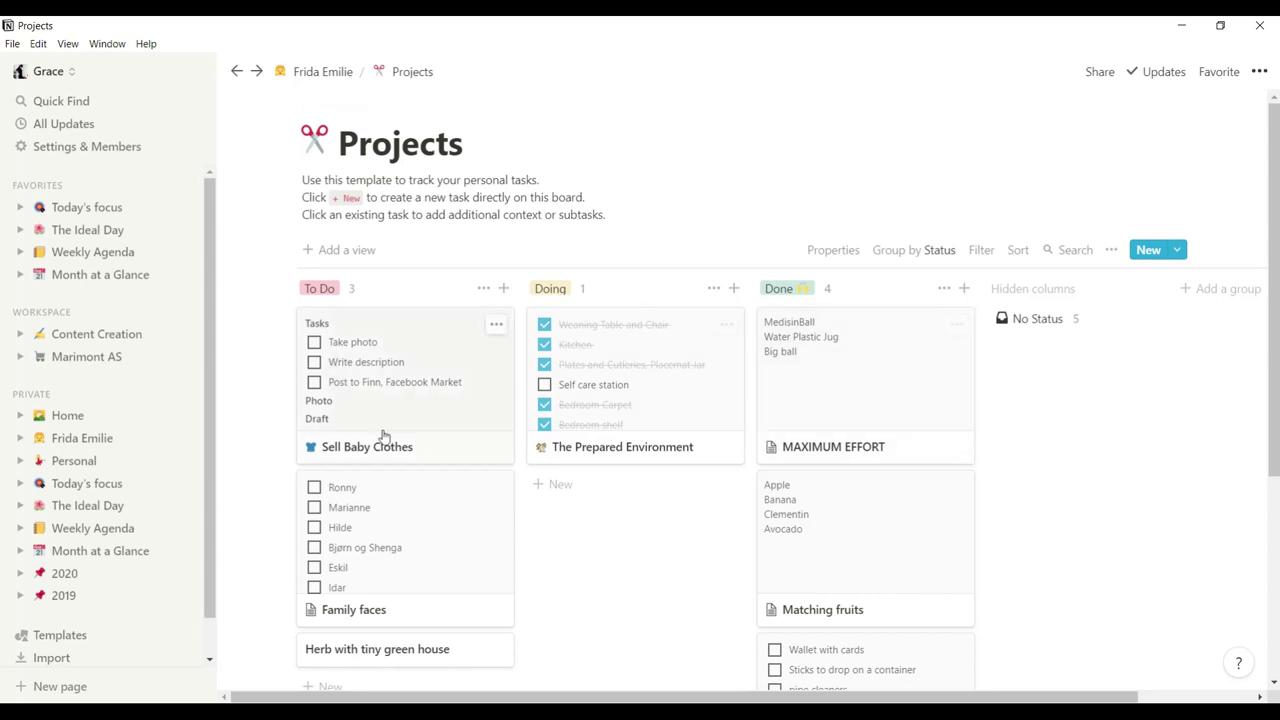
Leave The Prepared Environment card in Doing and go back to the child's parent page
{"action": "scroll", "coordinate": [397, 448], "scroll_direction": "down", "scroll_amount": 1}
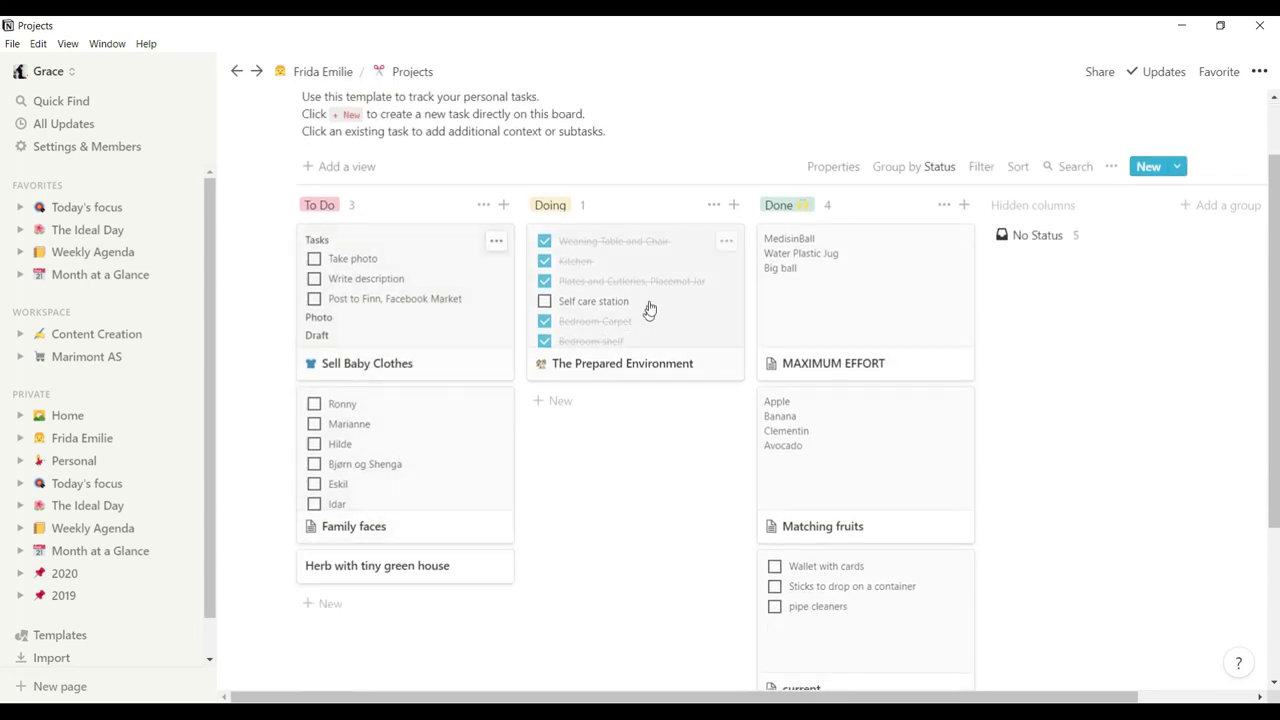
{"action": "left_click", "coordinate": [656, 272]}
{"action": "left_click_drag", "start_coordinate": [656, 272], "coordinate": [630, 292]}
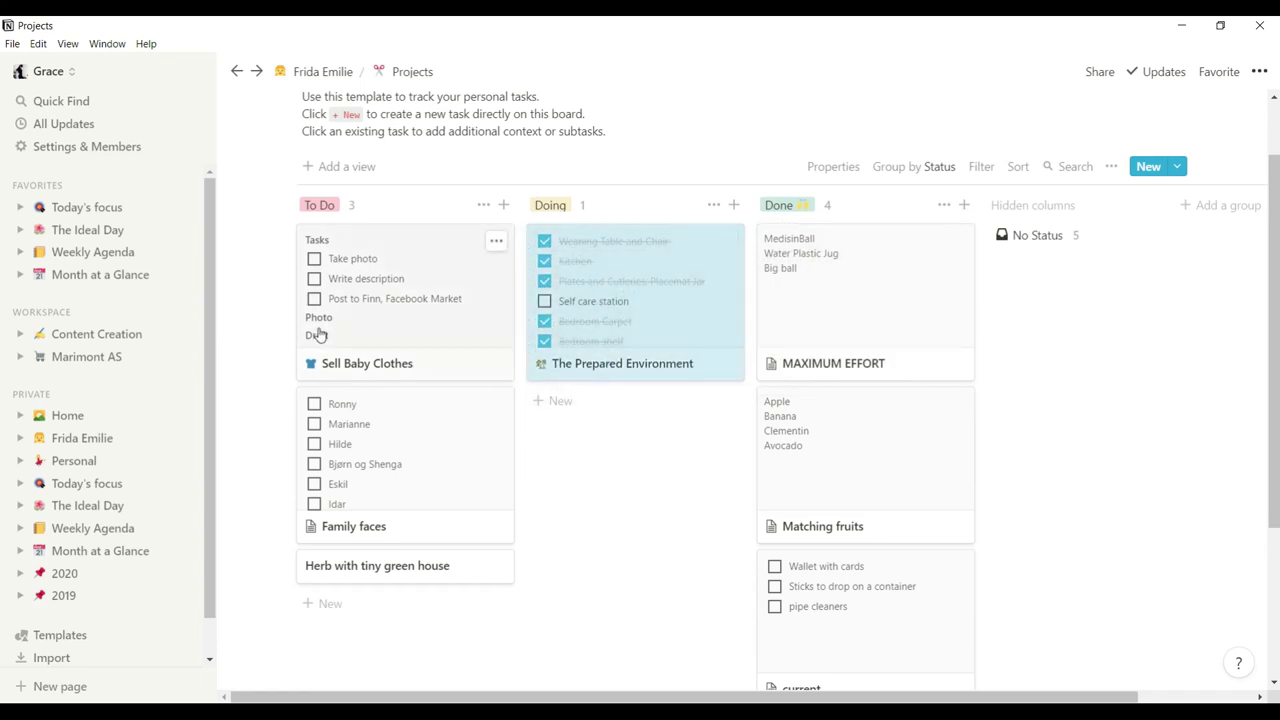
{"action": "scroll", "coordinate": [320, 330], "scroll_direction": "up", "scroll_amount": 1}
{"action": "left_click", "coordinate": [302, 71]}
{"action": "scroll", "coordinate": [1042, 392], "scroll_direction": "down", "scroll_amount": 3}
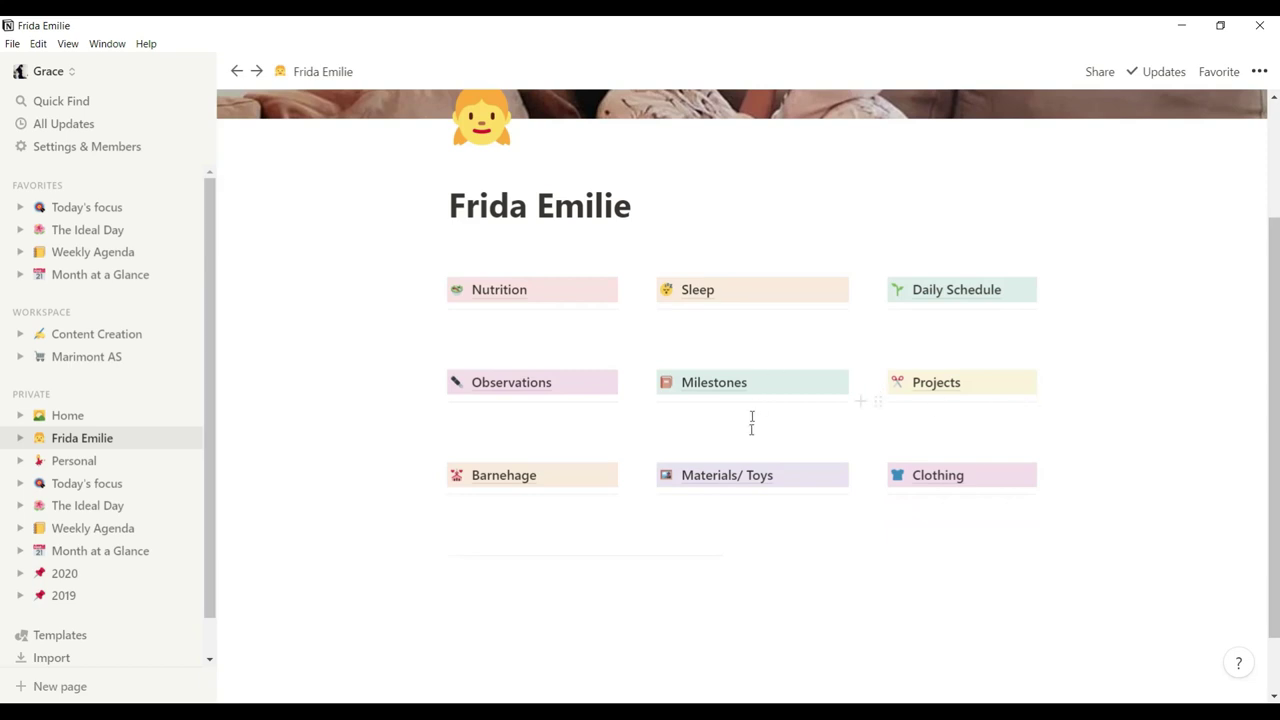
Open the Materials/ Toys Kanban board with No Status, Not Started, In Progress and Completed columns
{"action": "left_click", "coordinate": [777, 485]}
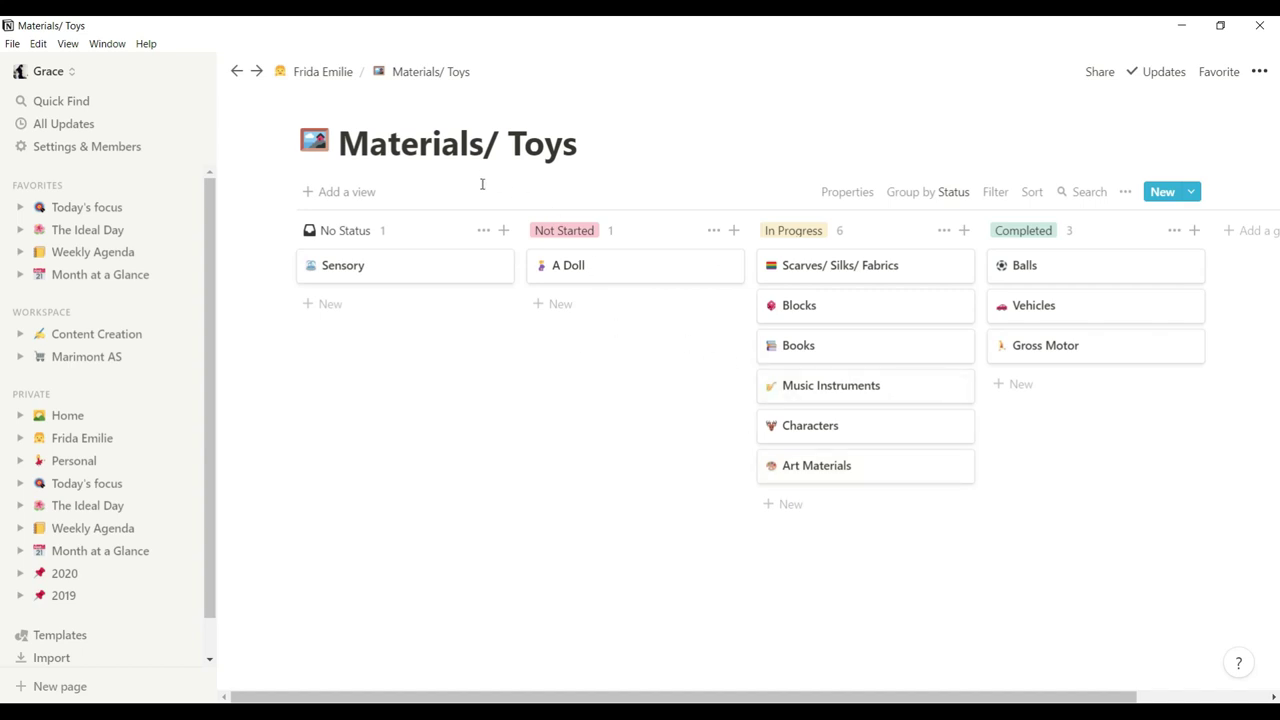
Return to the child's overview page, scroll through its sections and widen the sidebar slightly
{"action": "left_click", "coordinate": [297, 75]}
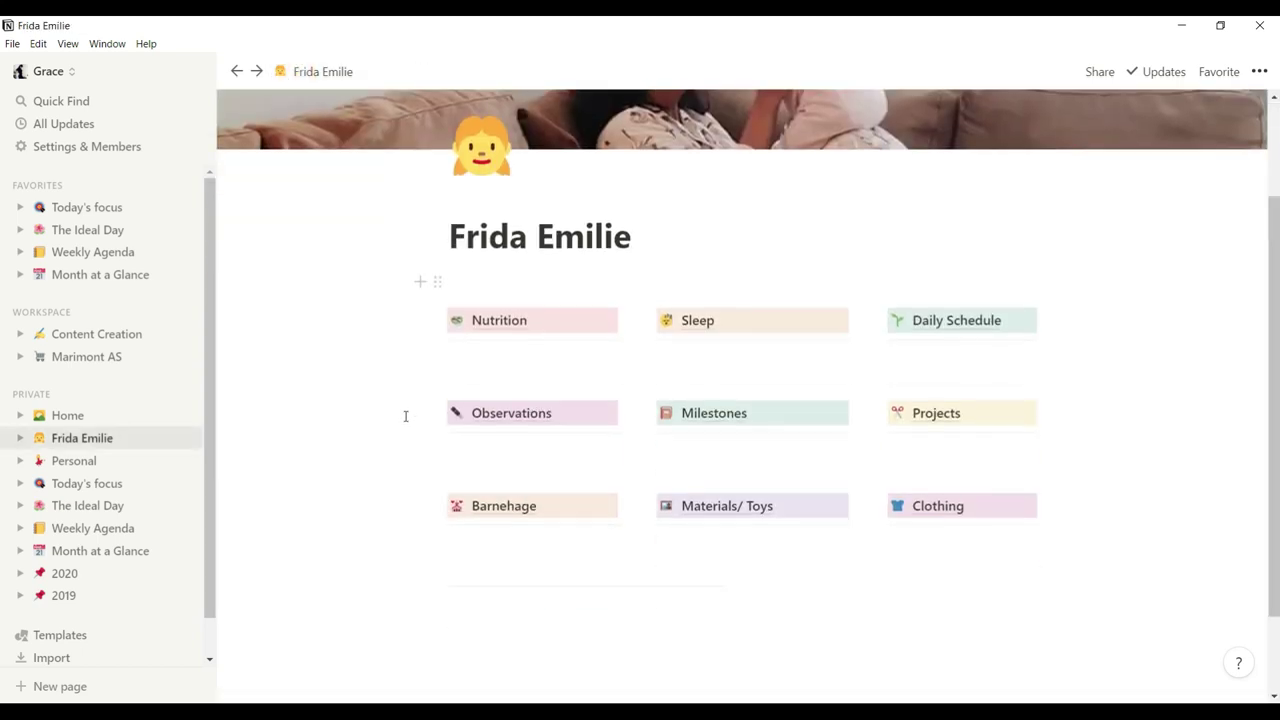
{"action": "scroll", "coordinate": [406, 414], "scroll_direction": "down", "scroll_amount": 2}
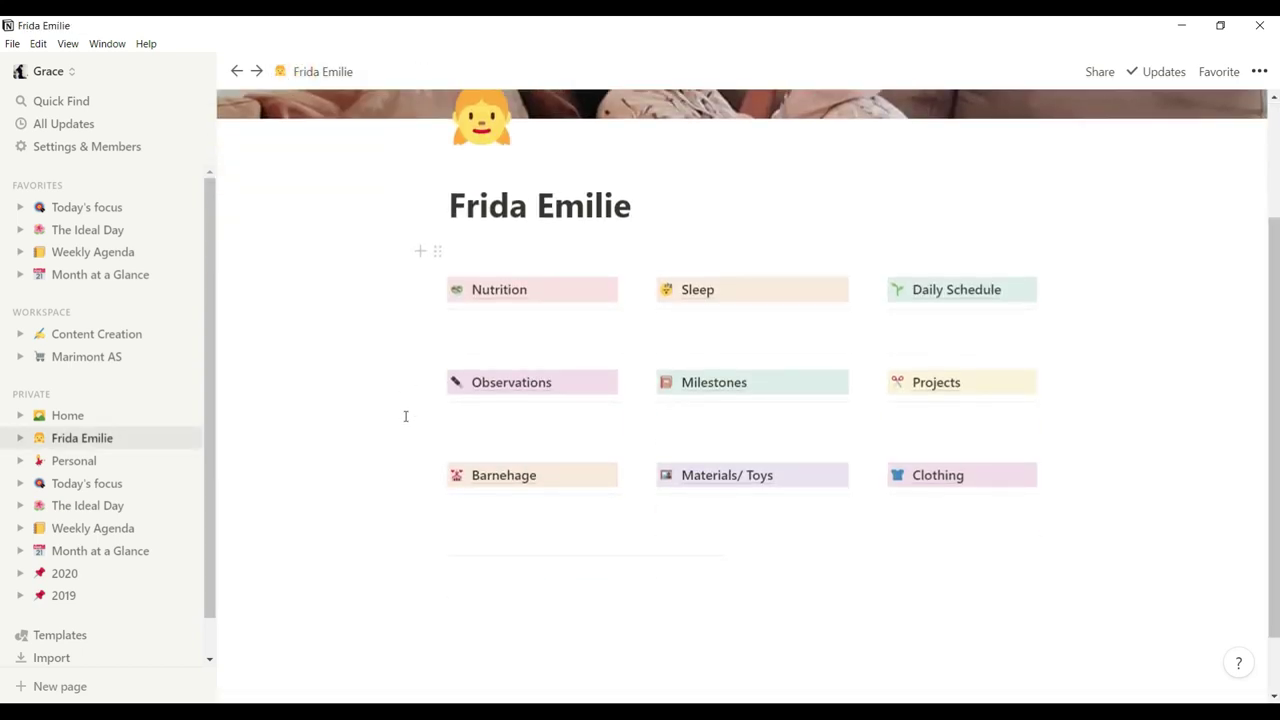
{"action": "scroll", "coordinate": [406, 416], "scroll_direction": "up", "scroll_amount": 1}
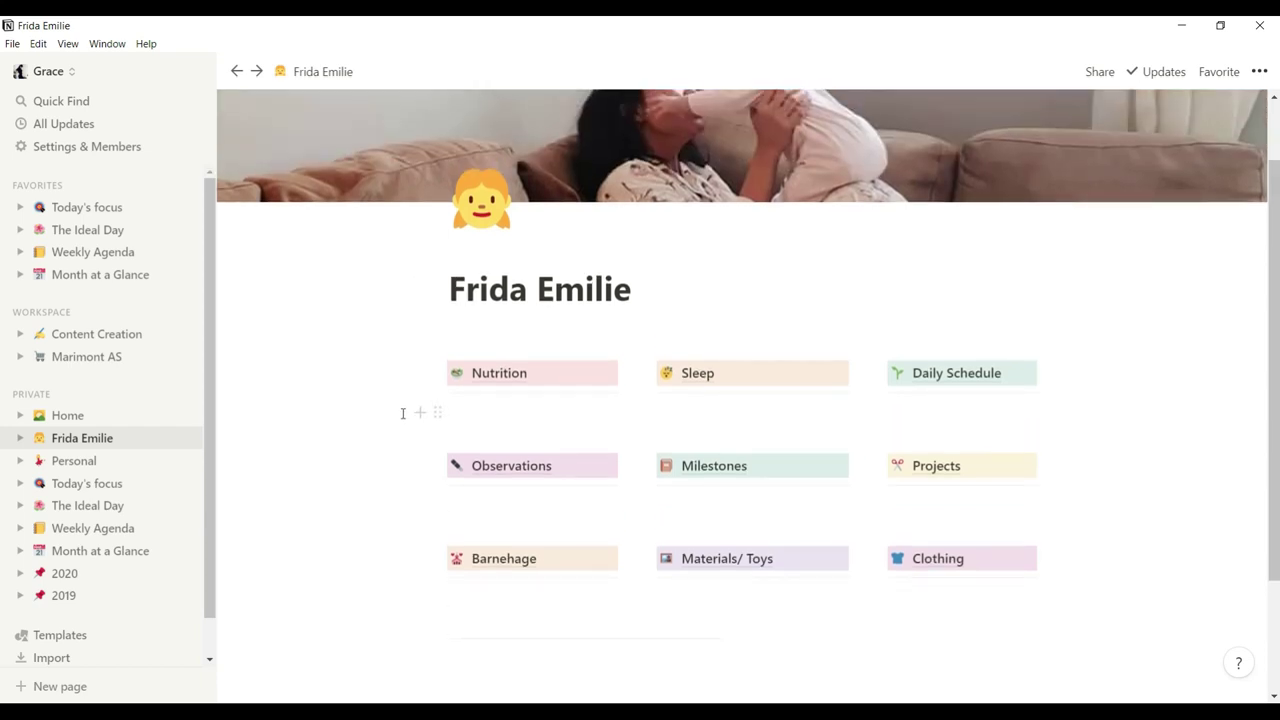
{"action": "scroll", "coordinate": [404, 415], "scroll_direction": "up", "scroll_amount": 1}
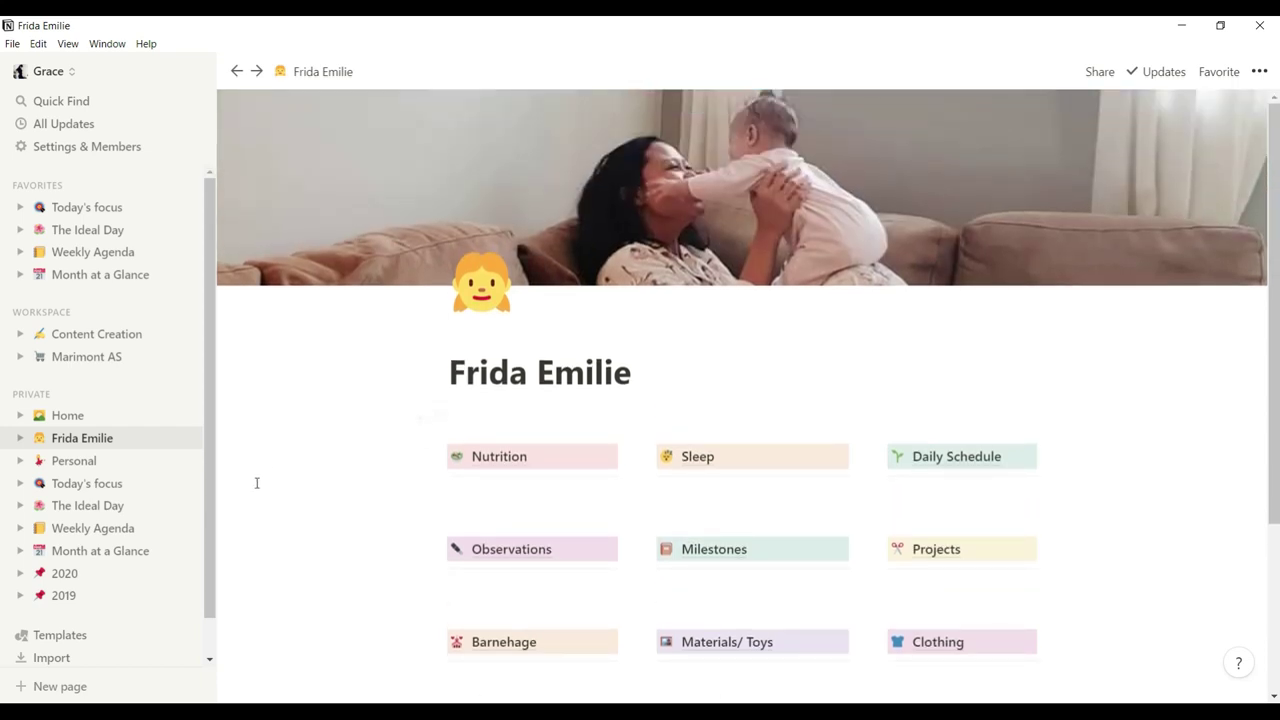
{"action": "scroll", "coordinate": [184, 462], "scroll_direction": "down", "scroll_amount": 1}
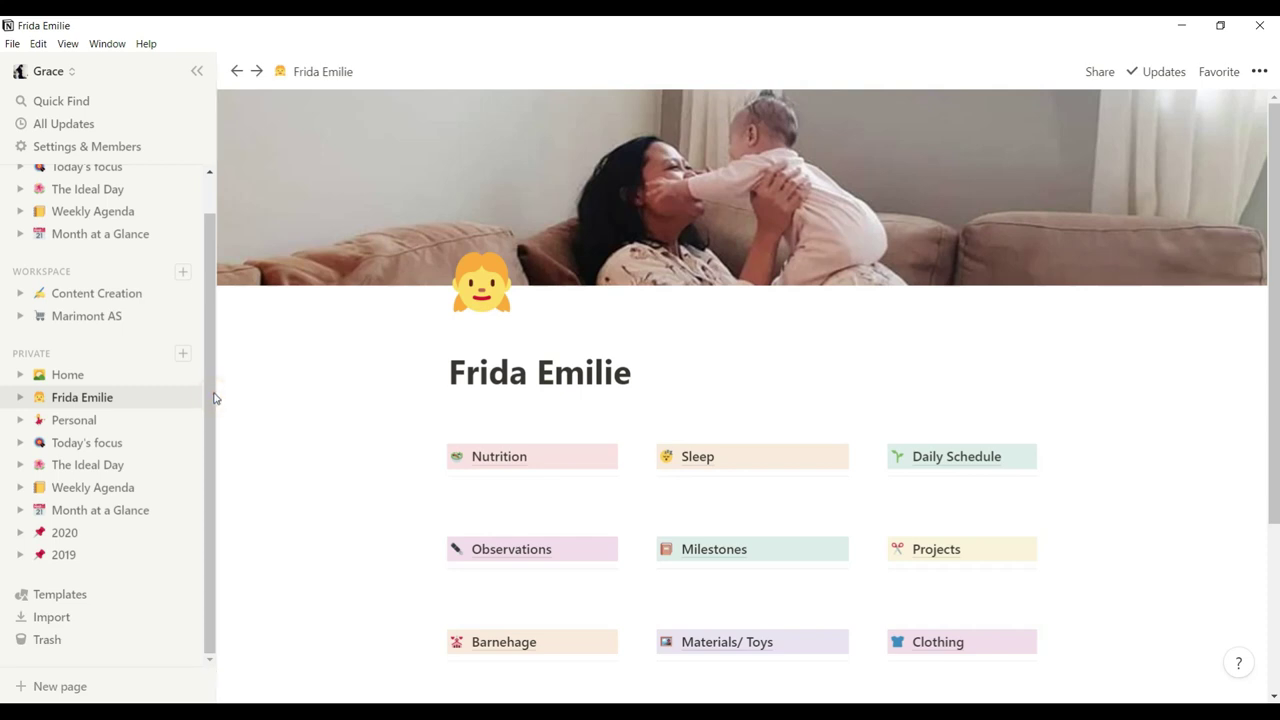
{"action": "left_click_drag", "start_coordinate": [213, 398], "coordinate": [216, 398]}
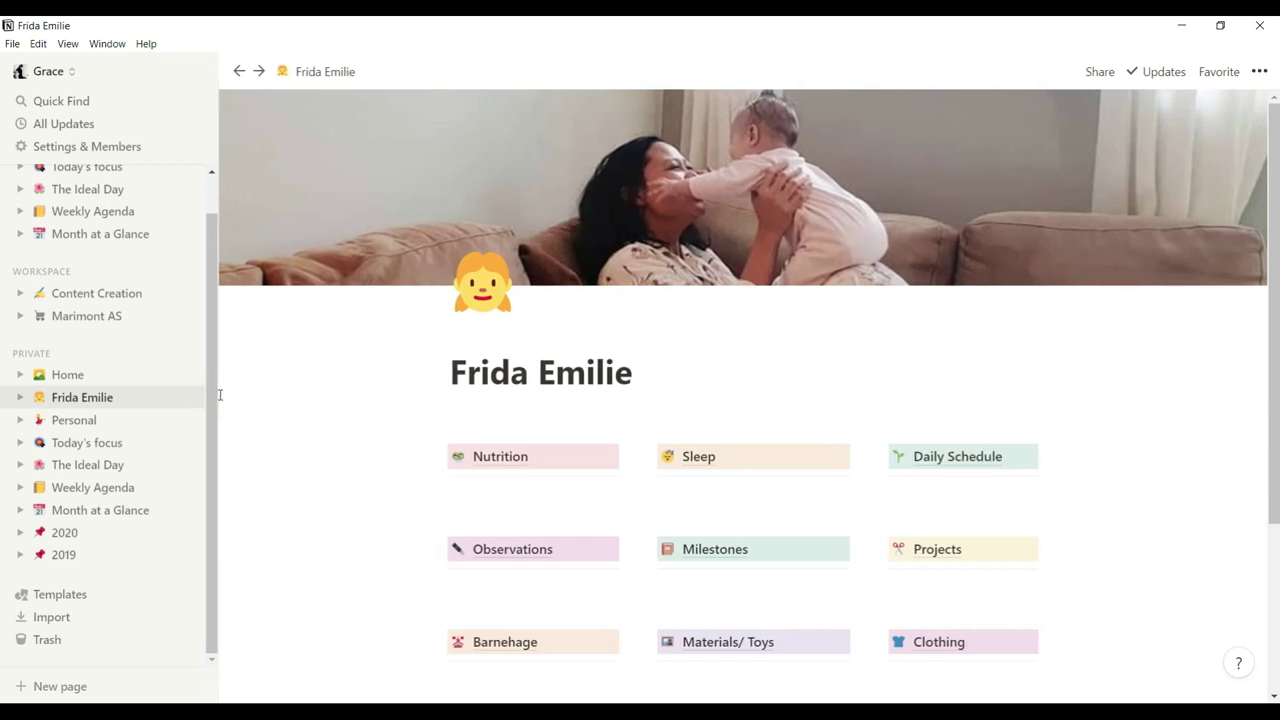
Open the 2019 page and browse its AUTUMN (August–October) and WINTER (November–December) plans
{"action": "left_click", "coordinate": [114, 562]}
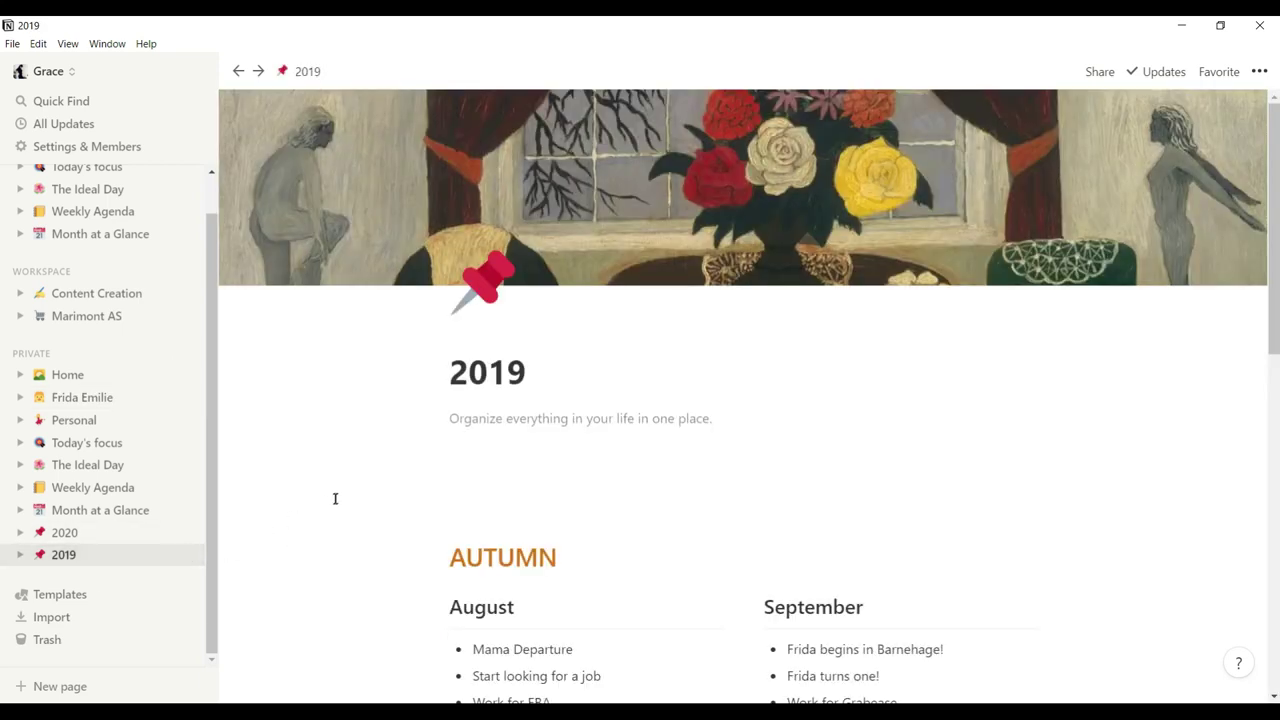
{"action": "scroll", "coordinate": [334, 496], "scroll_direction": "down", "scroll_amount": 5}
{"action": "scroll", "coordinate": [334, 496], "scroll_direction": "down", "scroll_amount": 2}
{"action": "scroll", "coordinate": [334, 496], "scroll_direction": "up", "scroll_amount": 5}
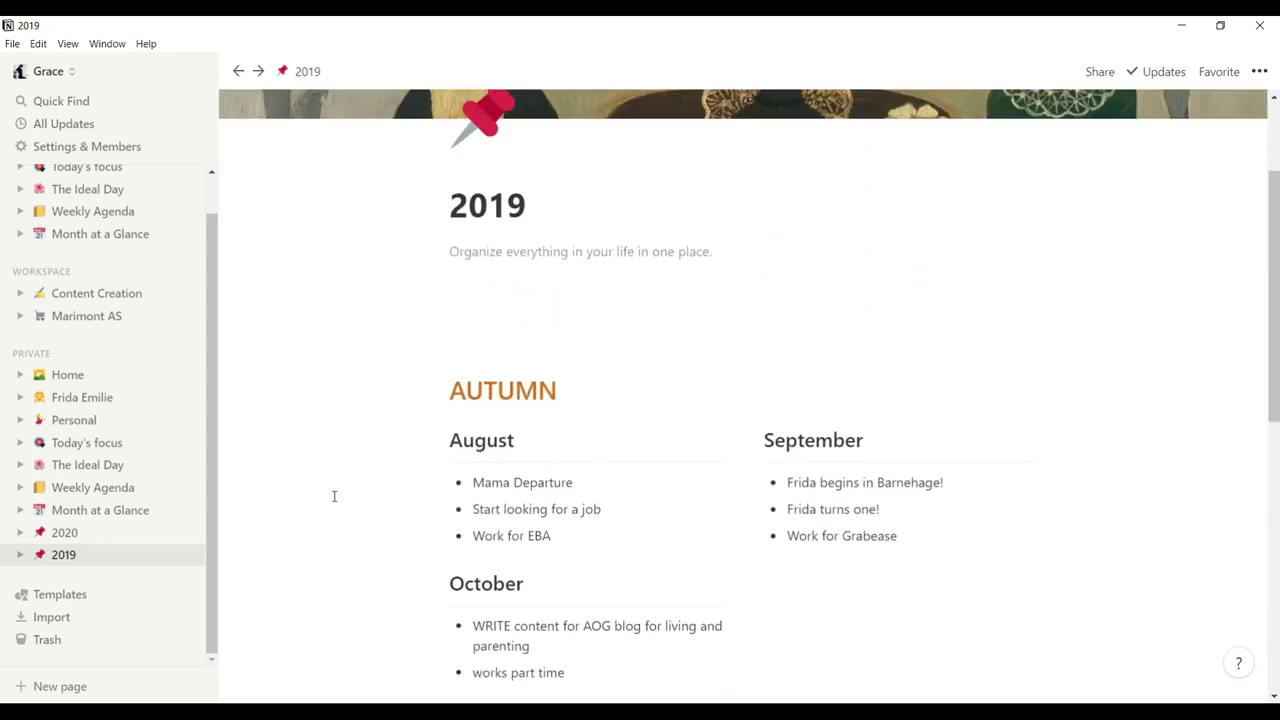
{"action": "scroll", "coordinate": [334, 496], "scroll_direction": "down", "scroll_amount": 4}
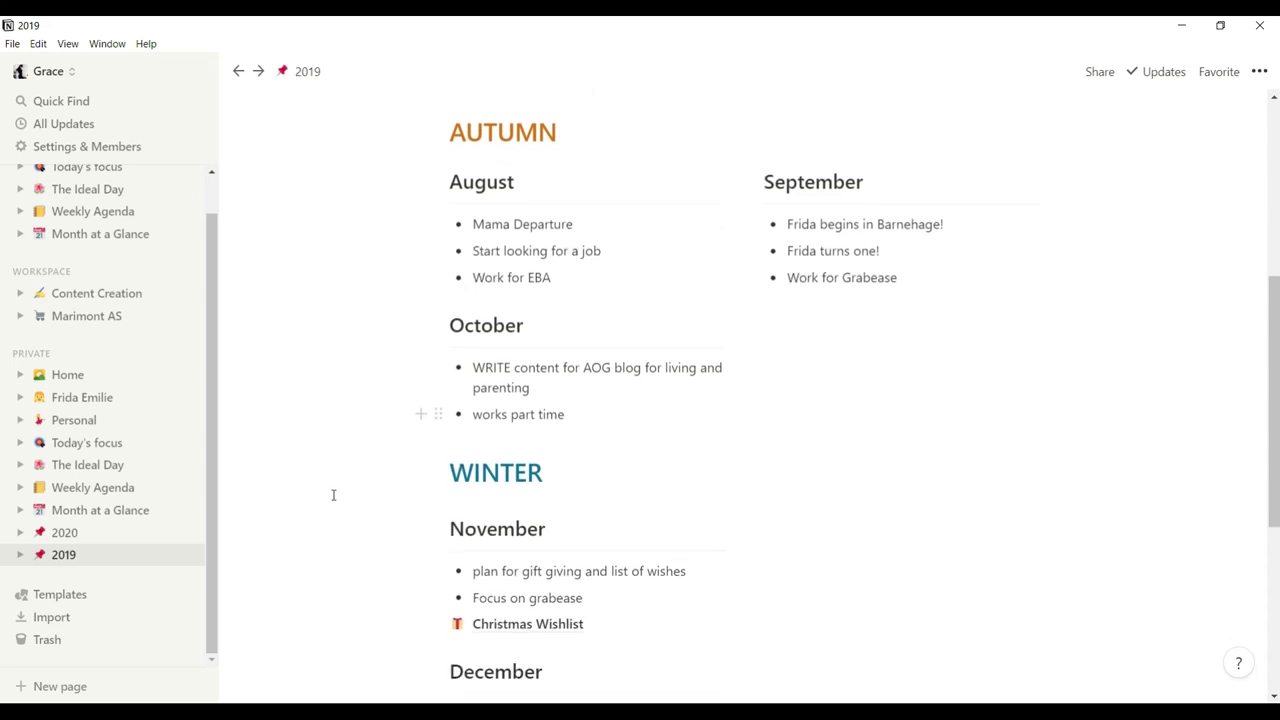
{"action": "scroll", "coordinate": [334, 495], "scroll_direction": "up", "scroll_amount": 5}
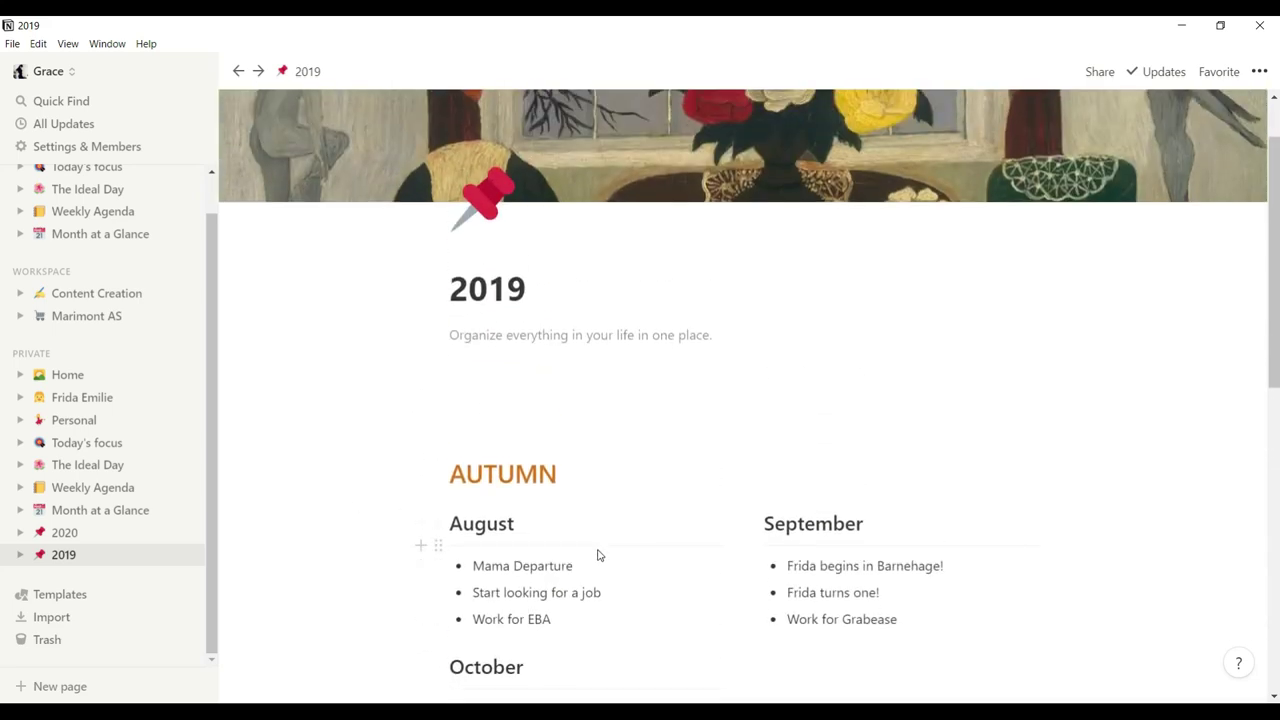
{"action": "scroll", "coordinate": [598, 555], "scroll_direction": "down", "scroll_amount": 6}
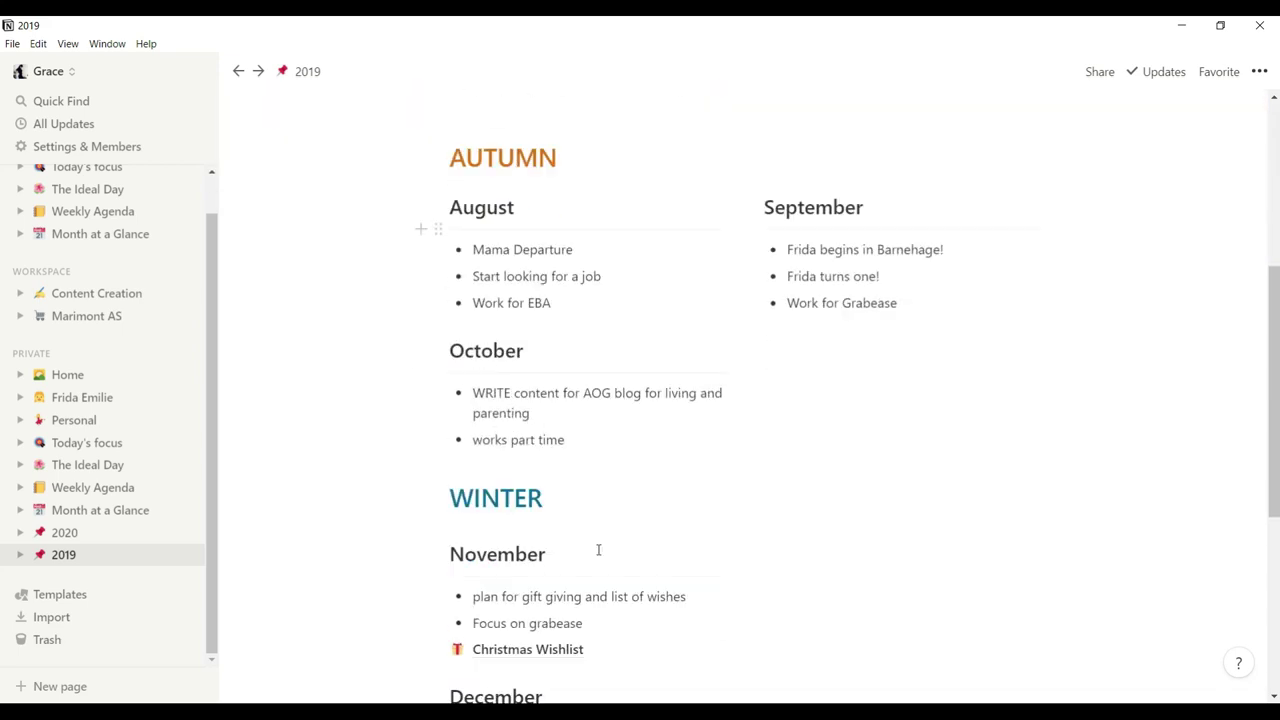
{"action": "scroll", "coordinate": [598, 550], "scroll_direction": "up", "scroll_amount": 6}
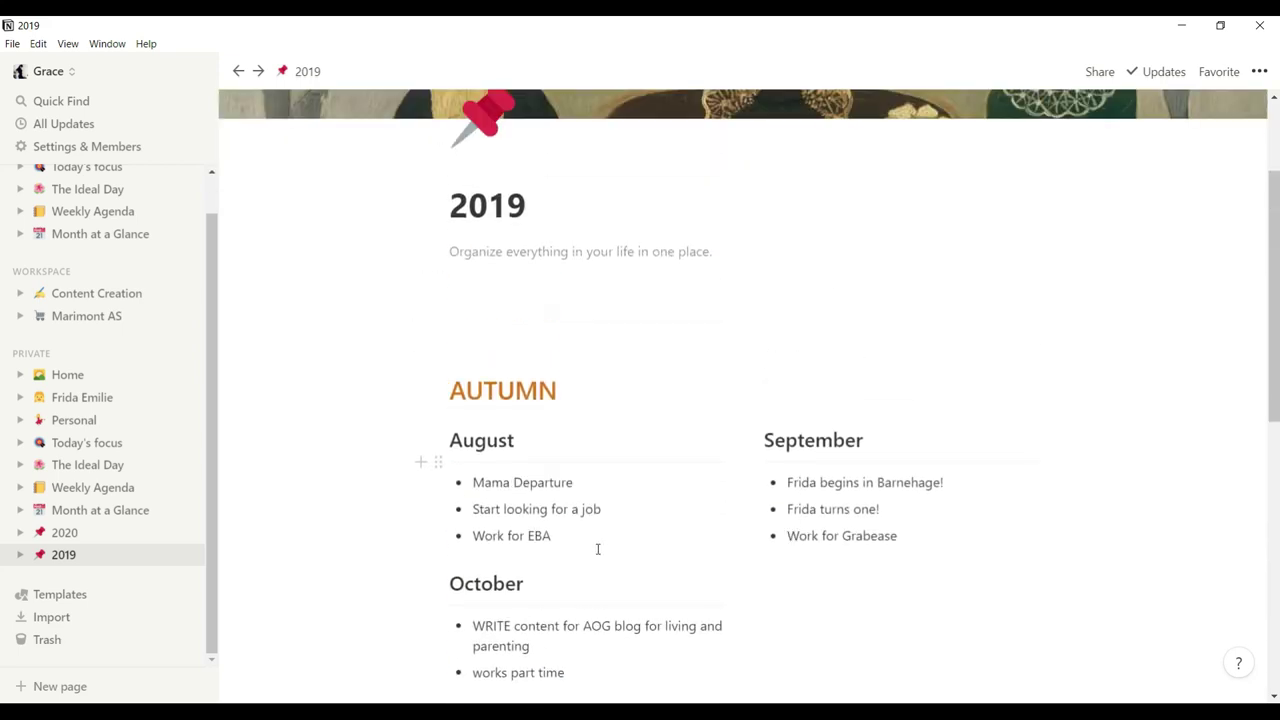
Open the 2020 page and browse its 1st–4th Quarter goal cards and monthly cards
{"action": "left_click", "coordinate": [129, 534]}
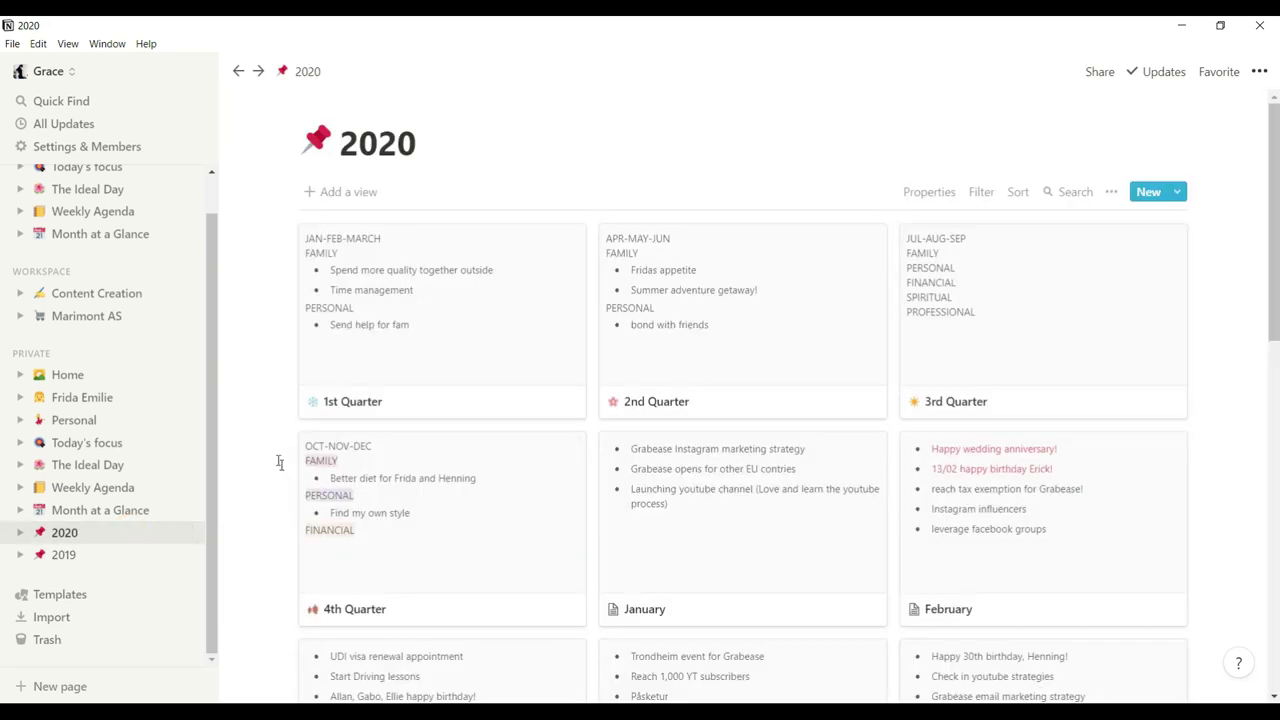
{"action": "scroll", "coordinate": [266, 444], "scroll_direction": "down", "scroll_amount": 2}
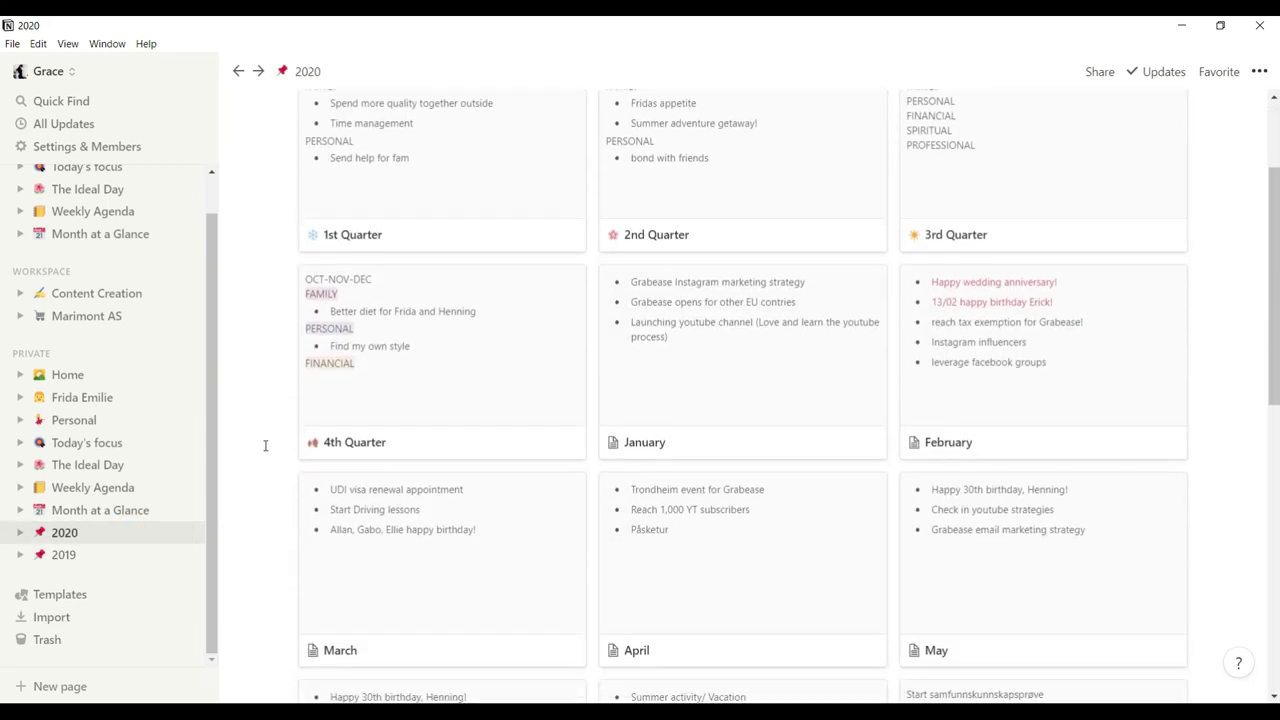
{"action": "scroll", "coordinate": [265, 445], "scroll_direction": "up", "scroll_amount": 2}
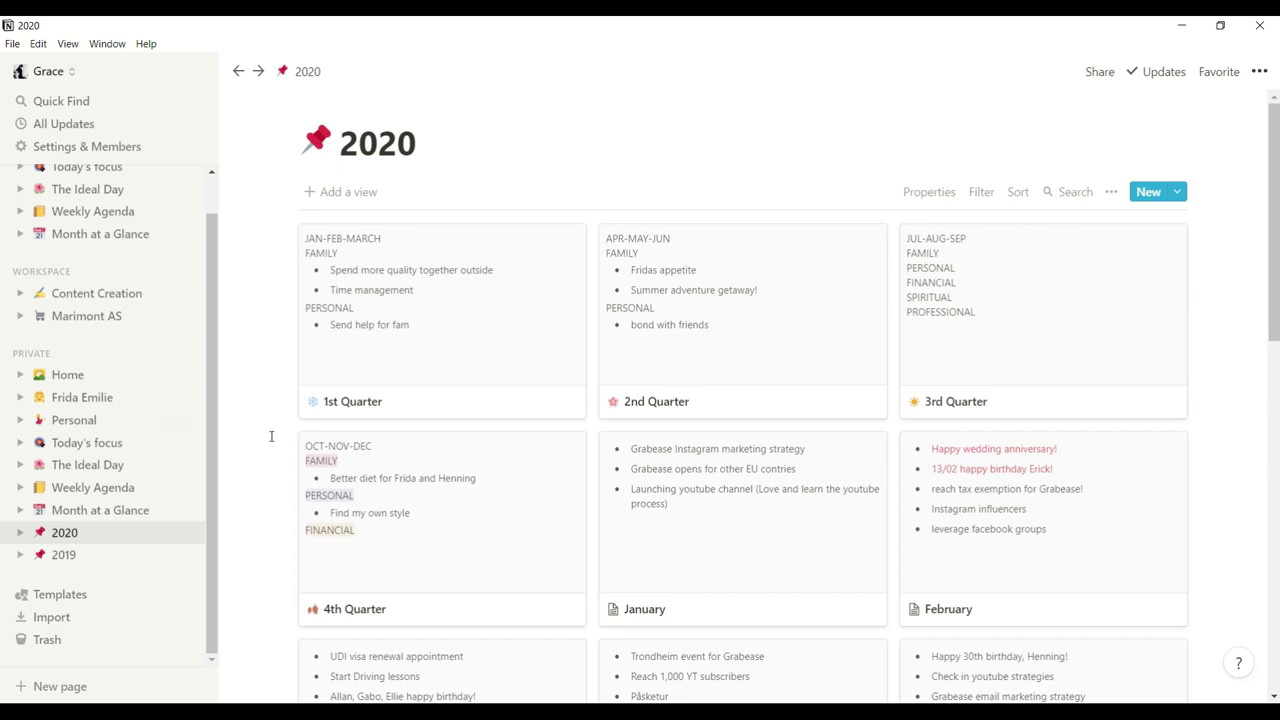
{"action": "scroll", "coordinate": [271, 437], "scroll_direction": "down", "scroll_amount": 3}
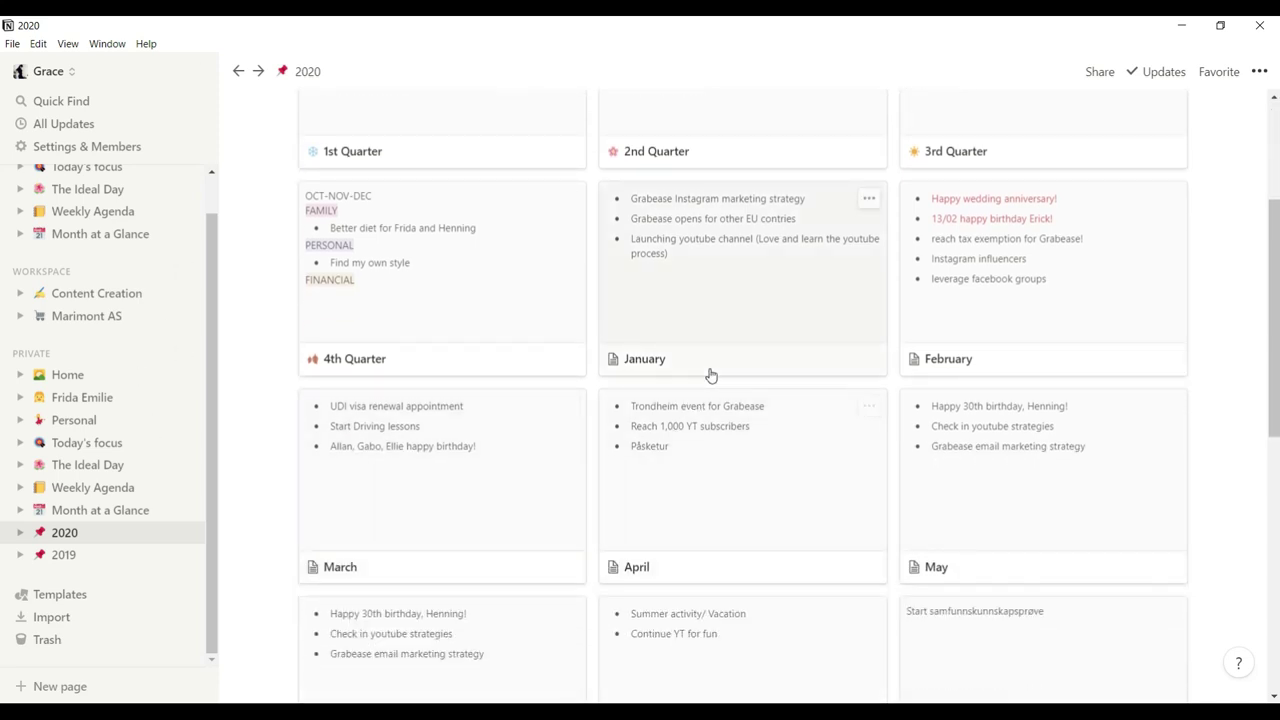
{"action": "scroll", "coordinate": [537, 462], "scroll_direction": "down", "scroll_amount": 3}
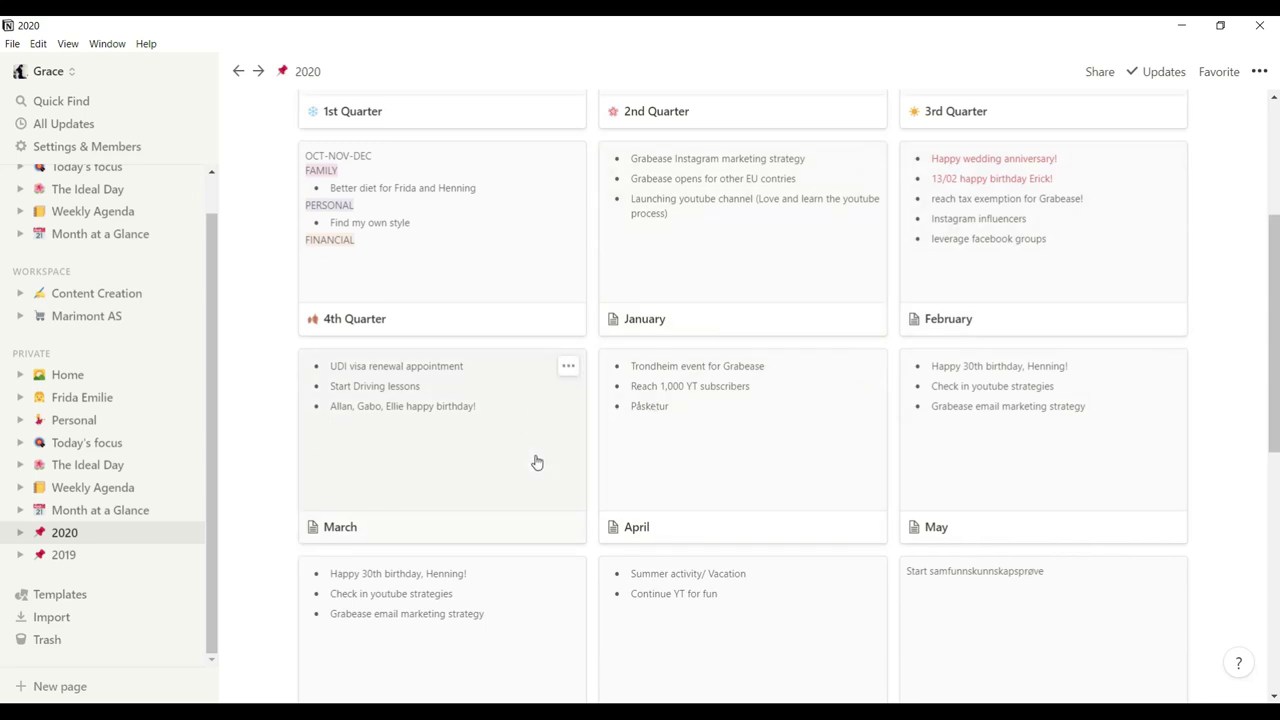
{"action": "scroll", "coordinate": [537, 462], "scroll_direction": "up", "scroll_amount": 6}
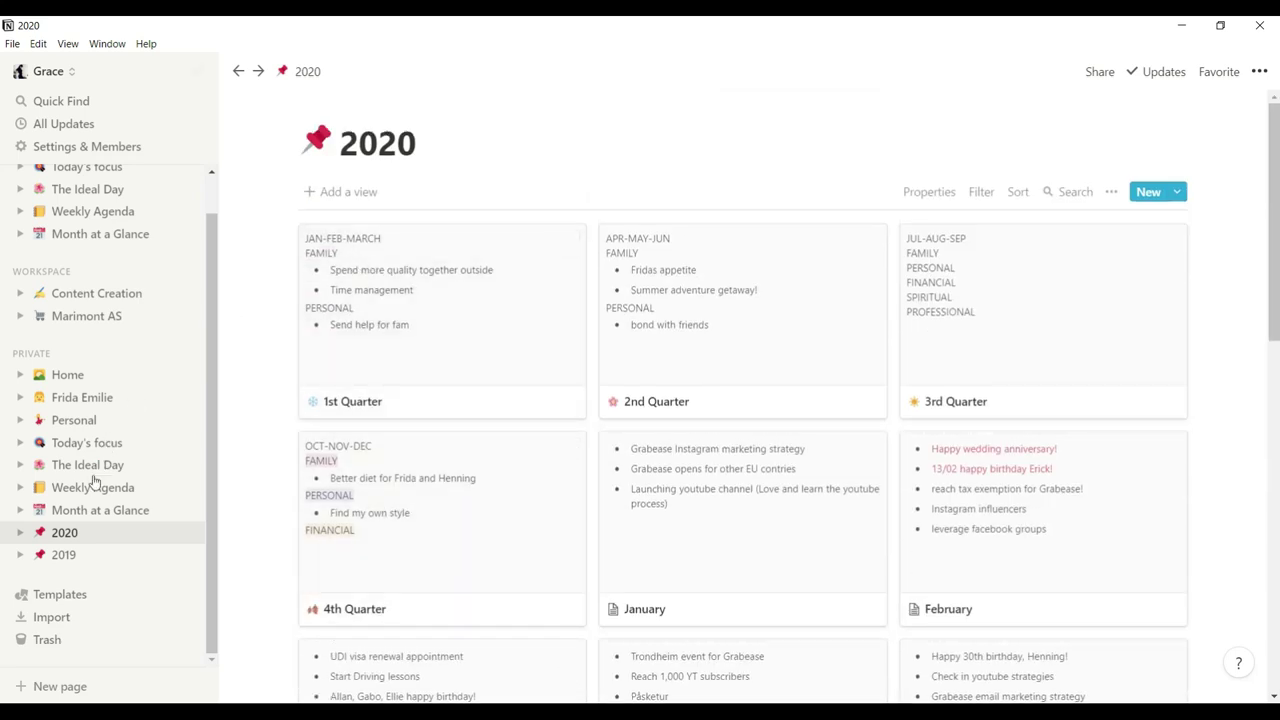
Briefly revisit the 2019 AUTUMN plans, then return to the 2020 quarterly goals page
{"action": "left_click", "coordinate": [87, 556]}
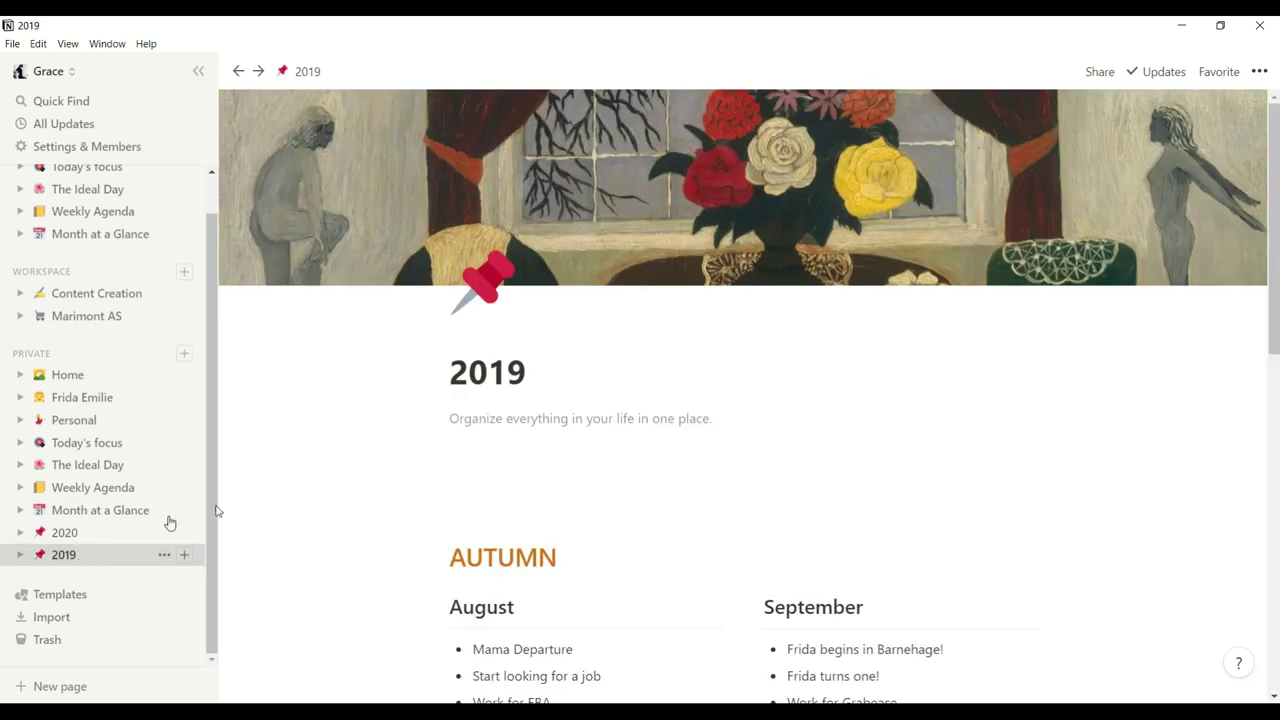
{"action": "scroll", "coordinate": [230, 493], "scroll_direction": "down", "scroll_amount": 1}
{"action": "scroll", "coordinate": [230, 493], "scroll_direction": "down", "scroll_amount": 2}
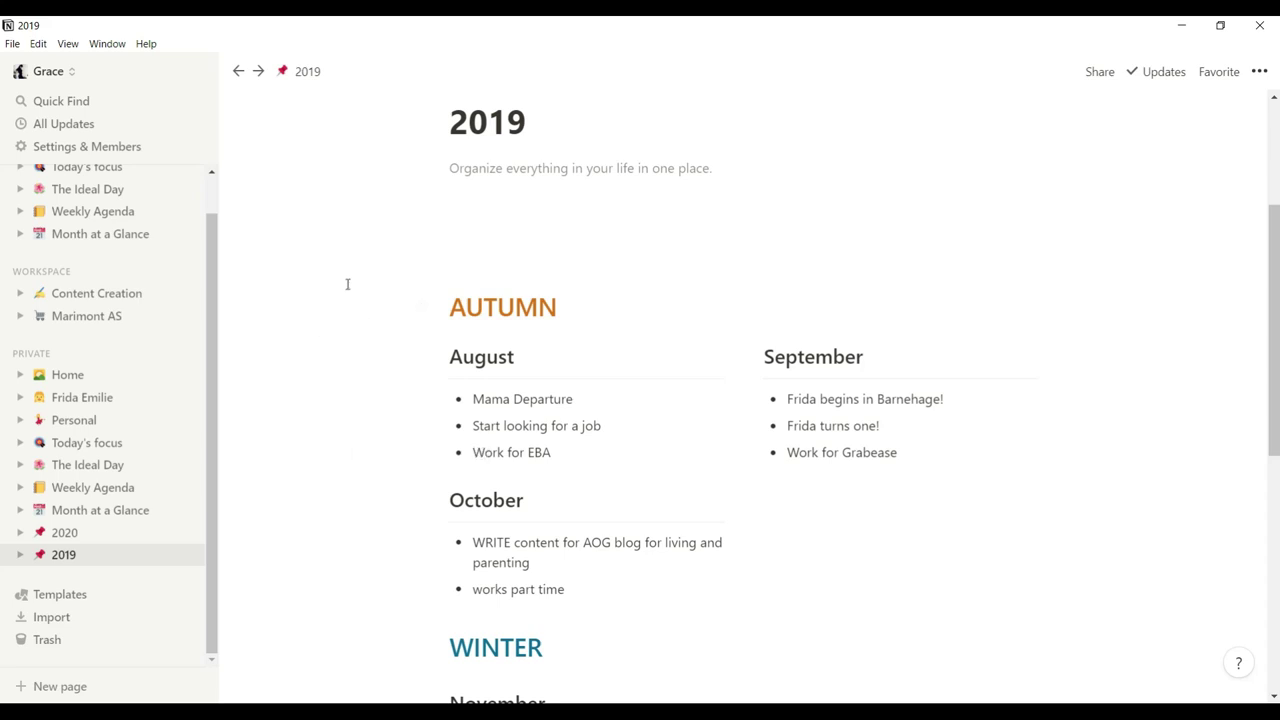
{"action": "left_click", "coordinate": [109, 534]}
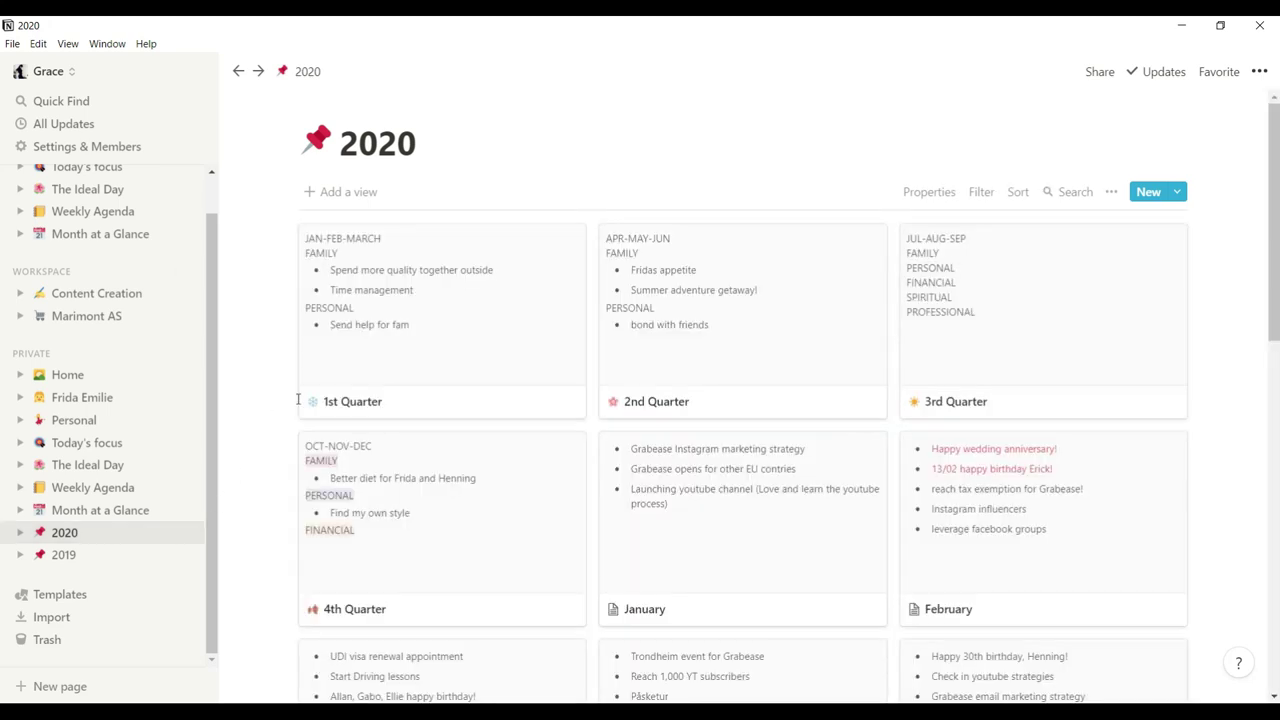
Open the Month at a Glance calendar showing June 2020, with today on the 10th
{"action": "left_click", "coordinate": [134, 514]}
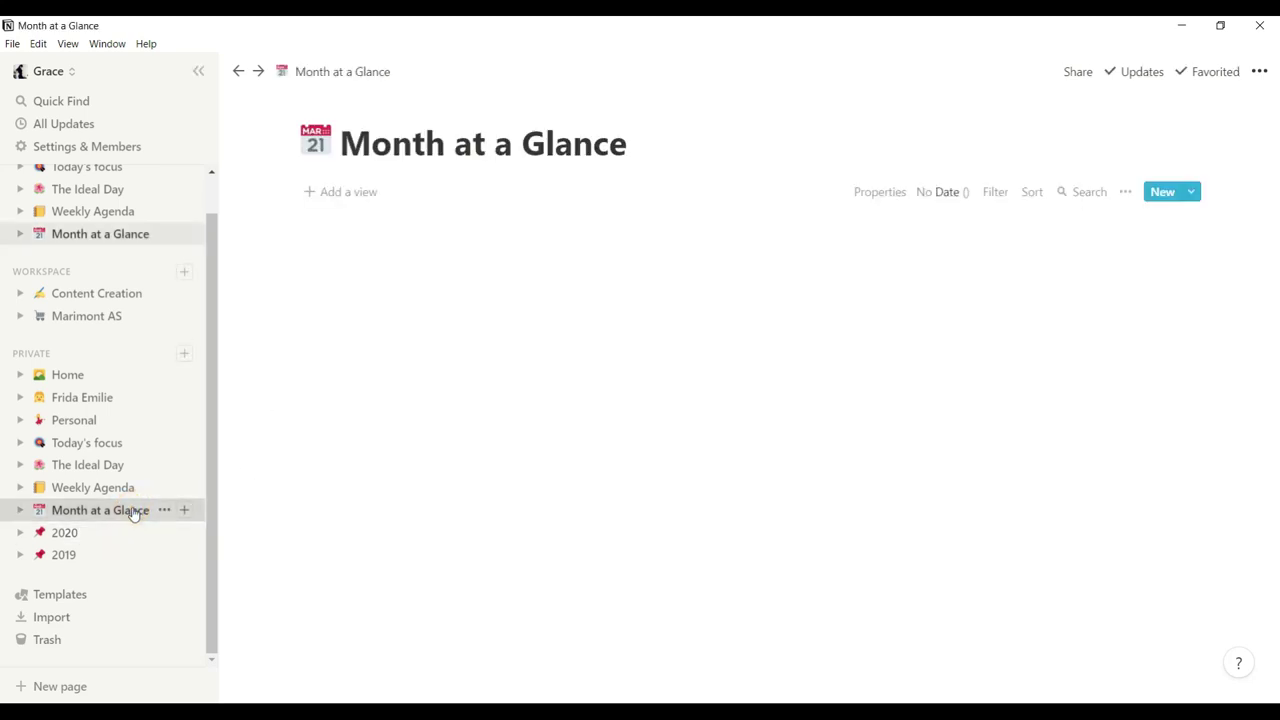
{"action": "left_click", "coordinate": [108, 540]}
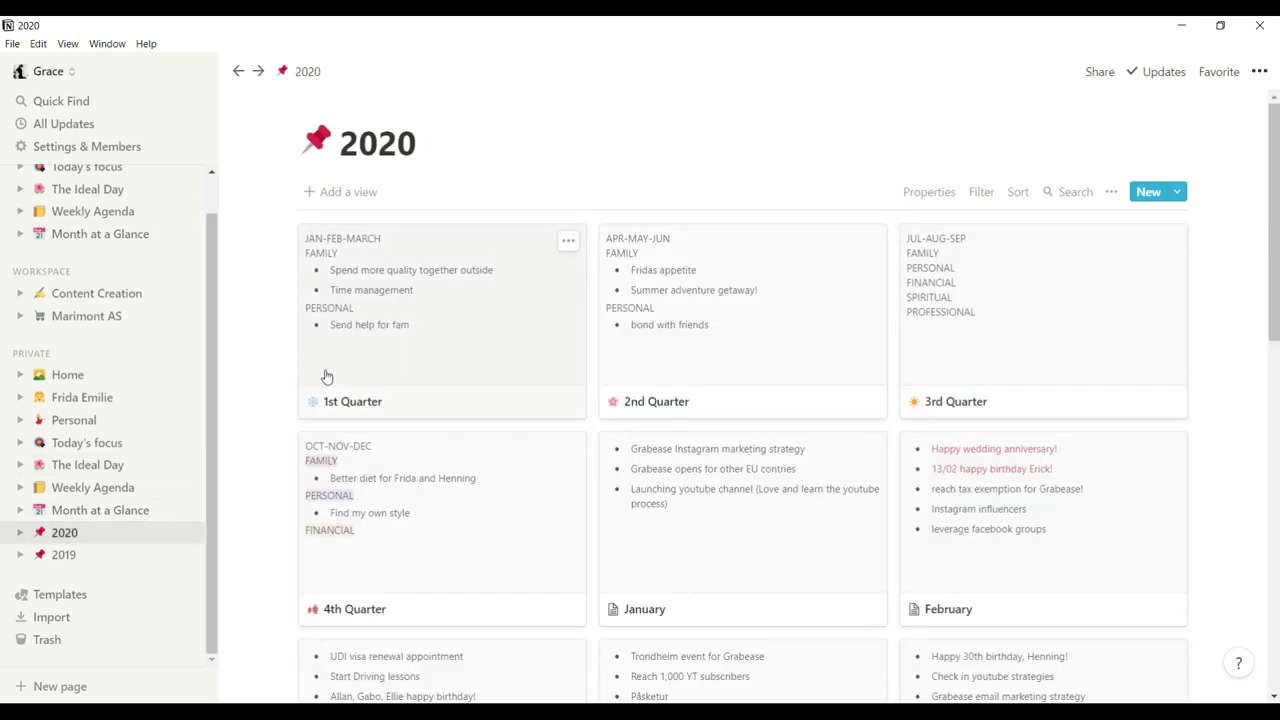
{"action": "left_click", "coordinate": [106, 522]}
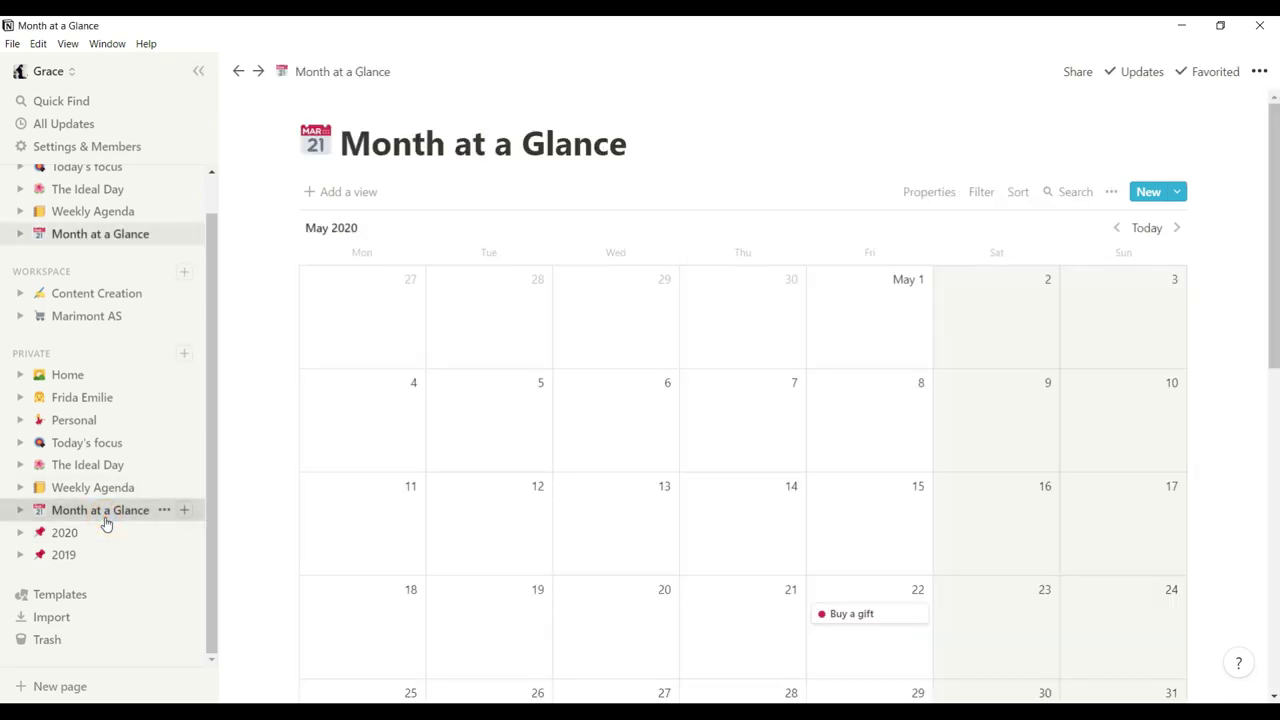
{"action": "scroll", "coordinate": [306, 494], "scroll_direction": "down", "scroll_amount": 5}
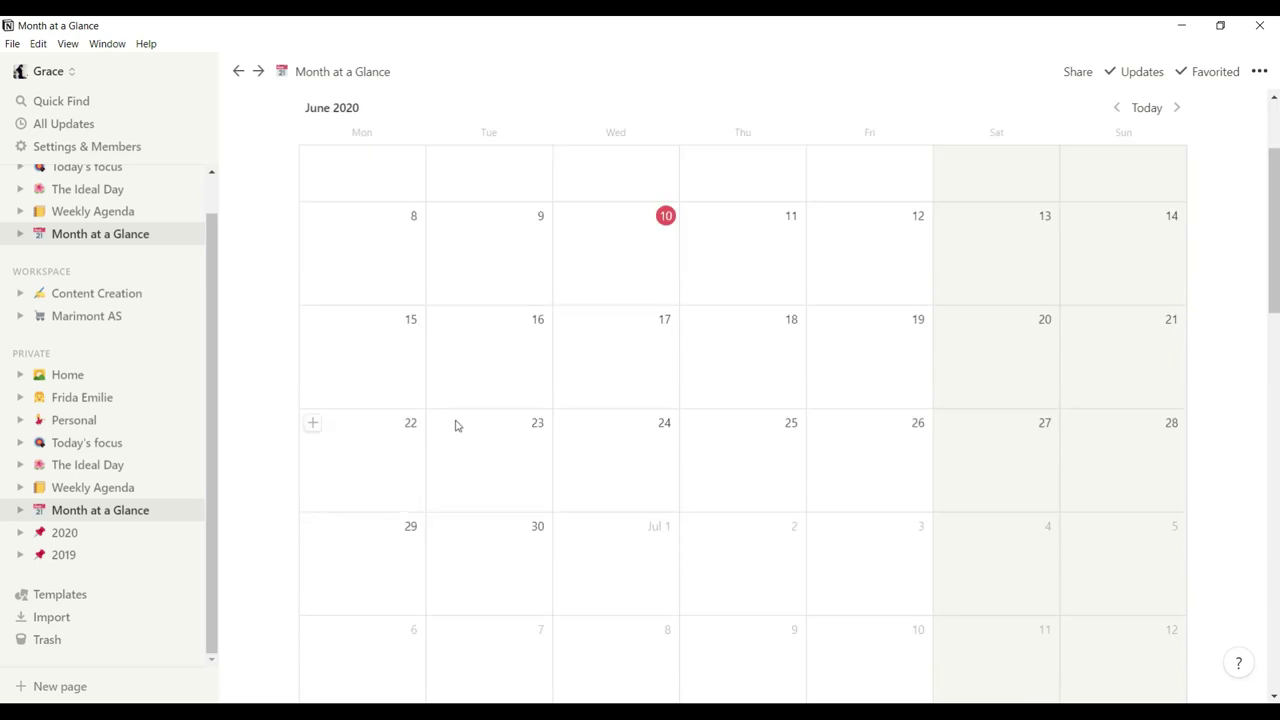
{"action": "scroll", "coordinate": [555, 351], "scroll_direction": "up", "scroll_amount": 1}
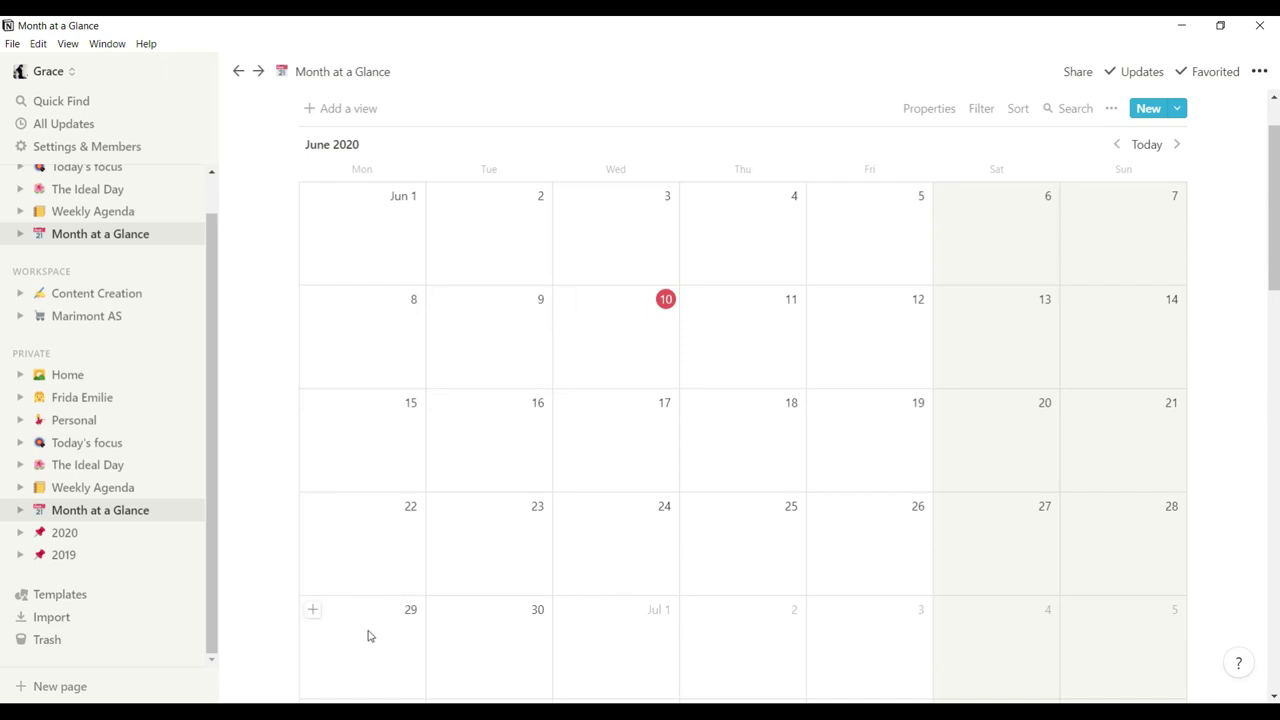
Create a calendar entry titled 'Last week in Barnehage' on June 29, 2020
{"action": "left_click", "coordinate": [318, 617]}
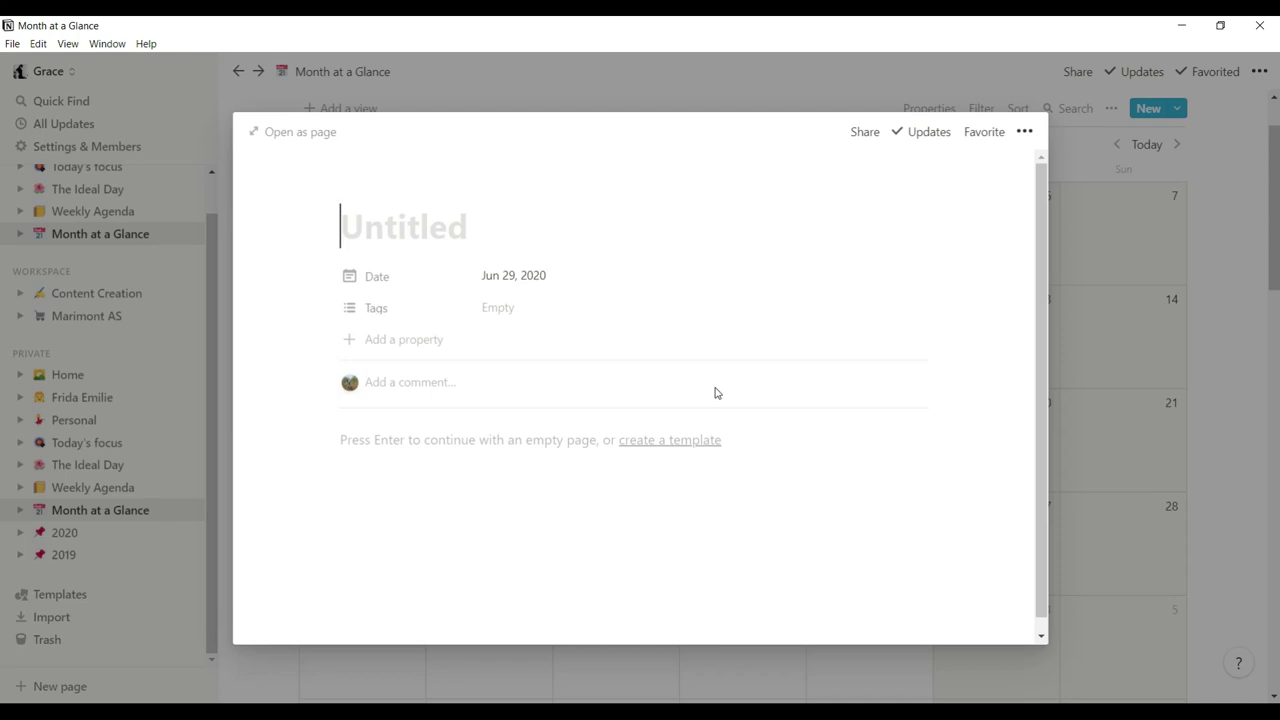
{"action": "mouse_move", "coordinate": [814, 226]}
{"action": "type", "text": "C"}
{"action": "key", "text": "BackSpace"}
{"action": "type", "text": "Last week "}
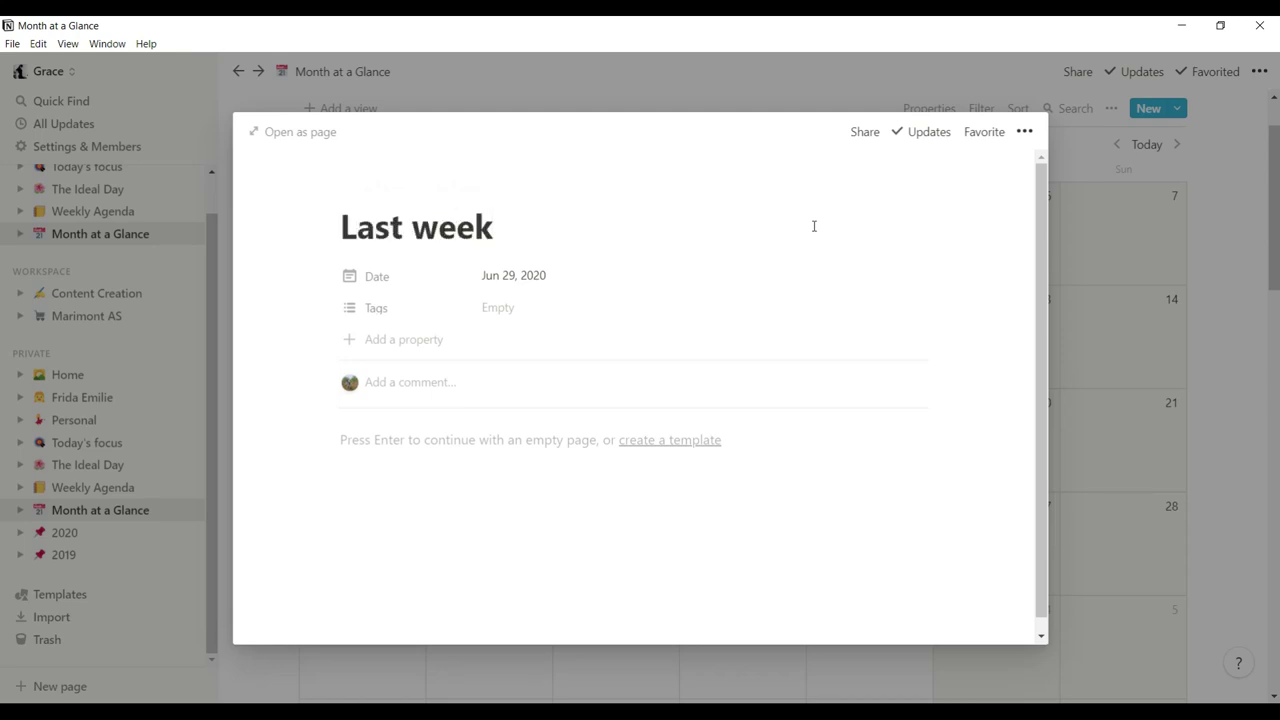
{"action": "type", "text": "in Barneha"}
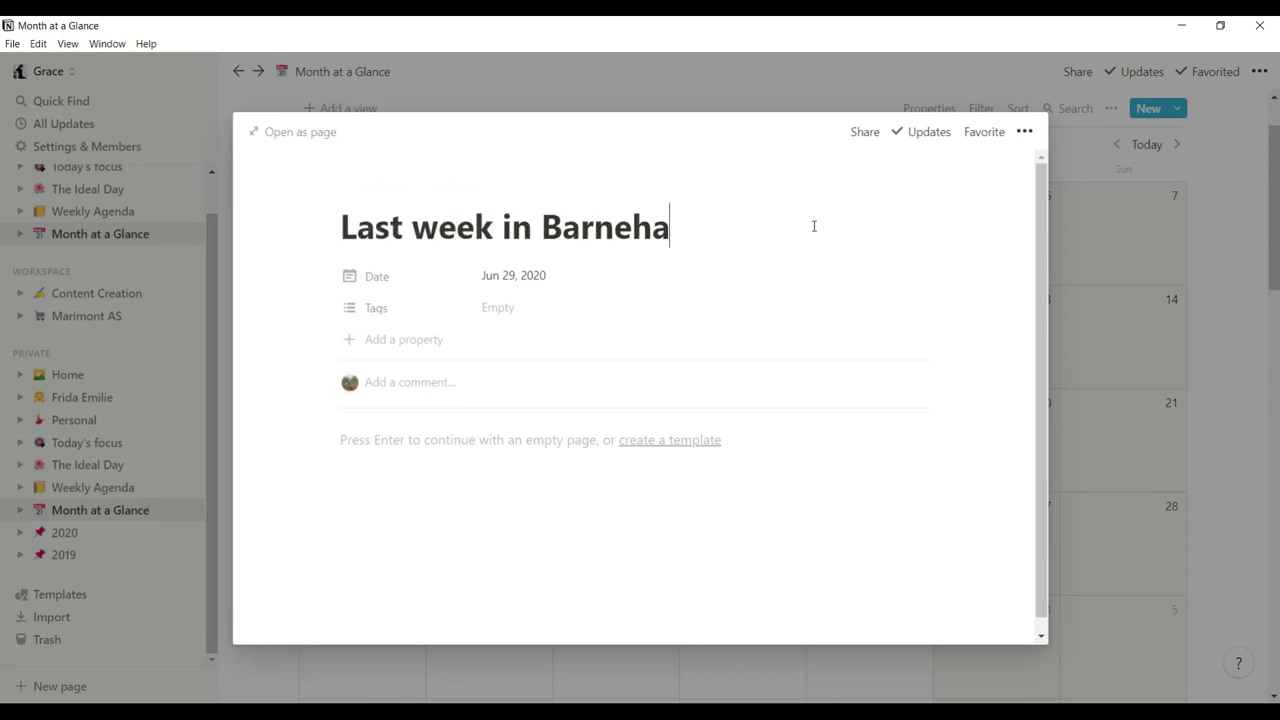
{"action": "type", "text": "ge"}
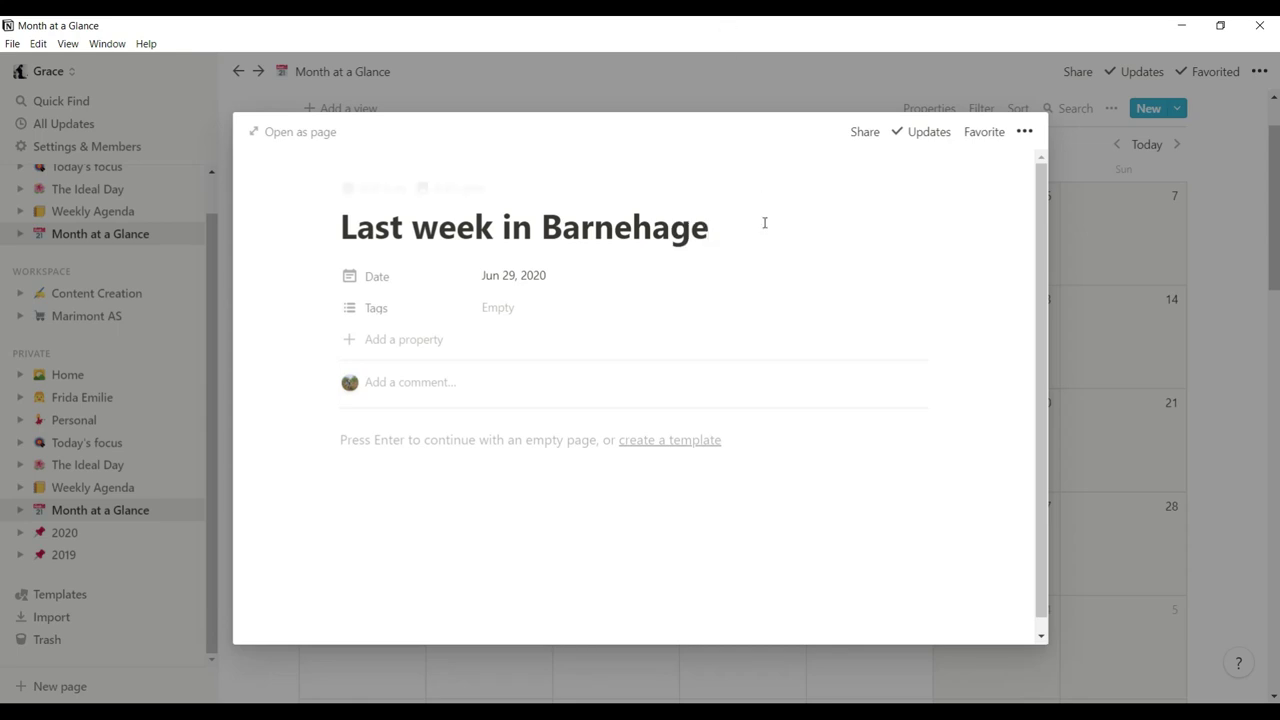
{"action": "left_click", "coordinate": [1219, 386]}
{"action": "scroll", "coordinate": [600, 474], "scroll_direction": "down", "scroll_amount": 3}
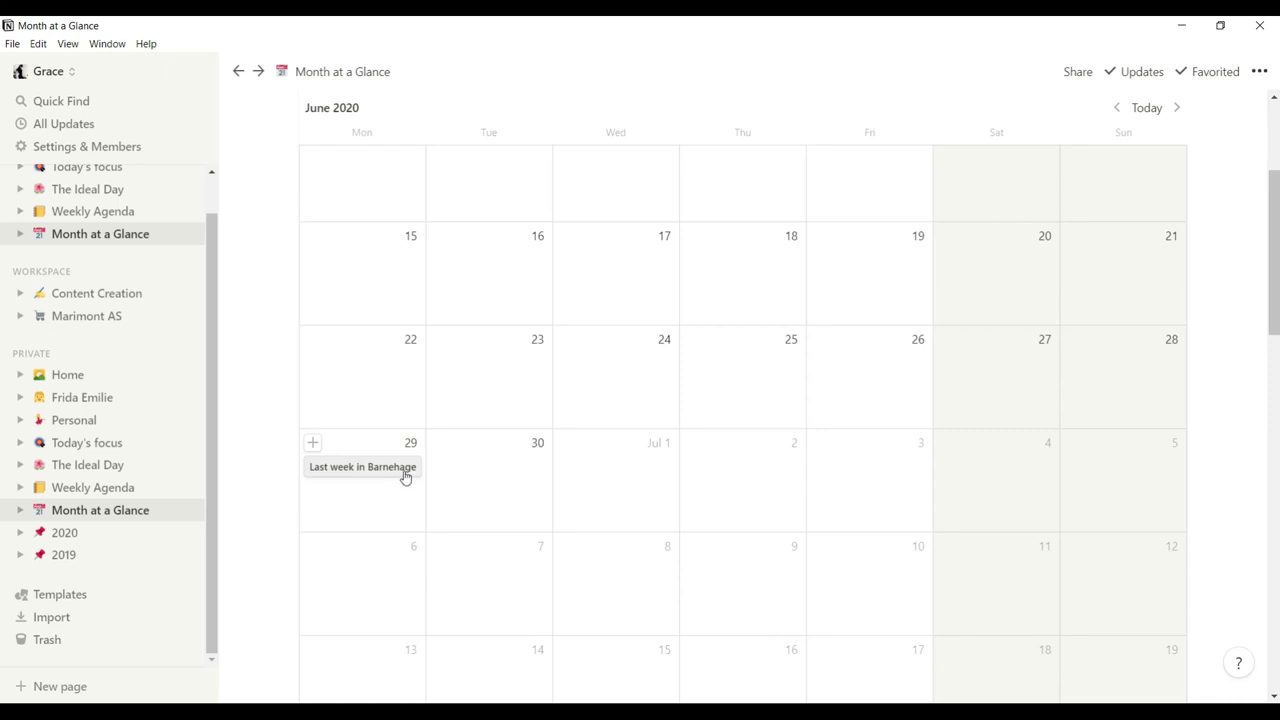
{"action": "left_click", "coordinate": [405, 476]}
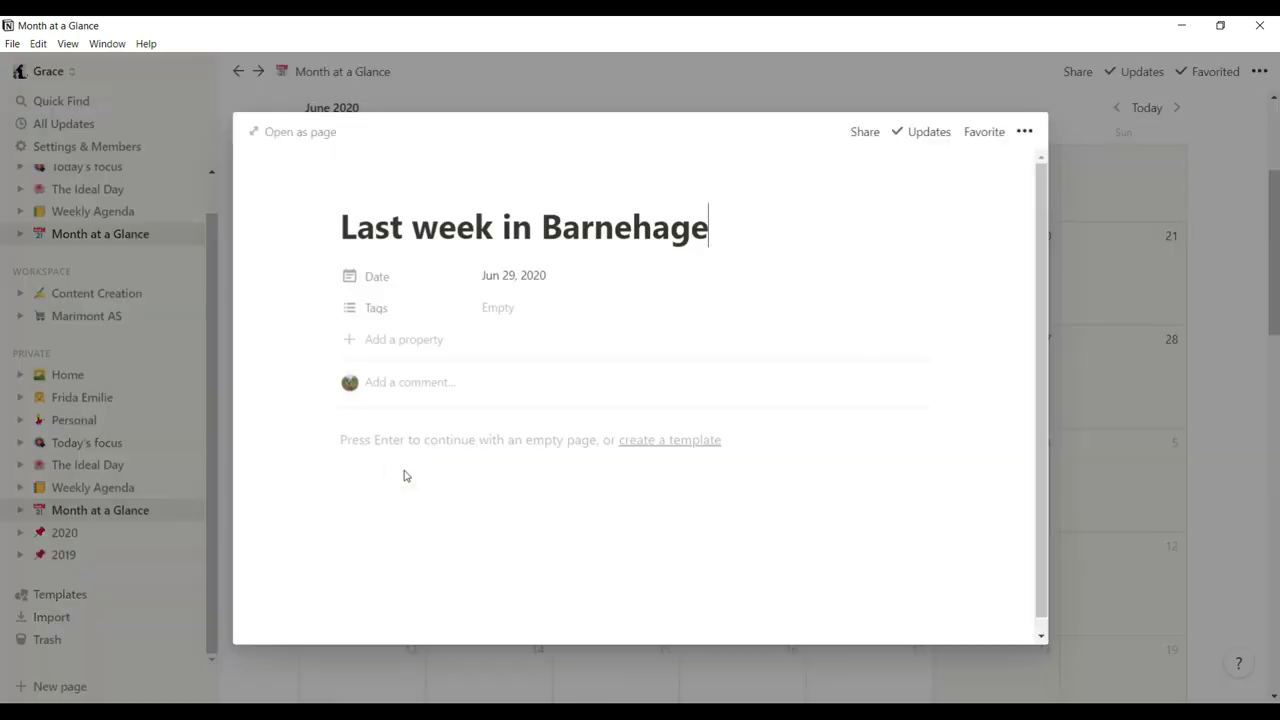
{"action": "left_click", "coordinate": [477, 441]}
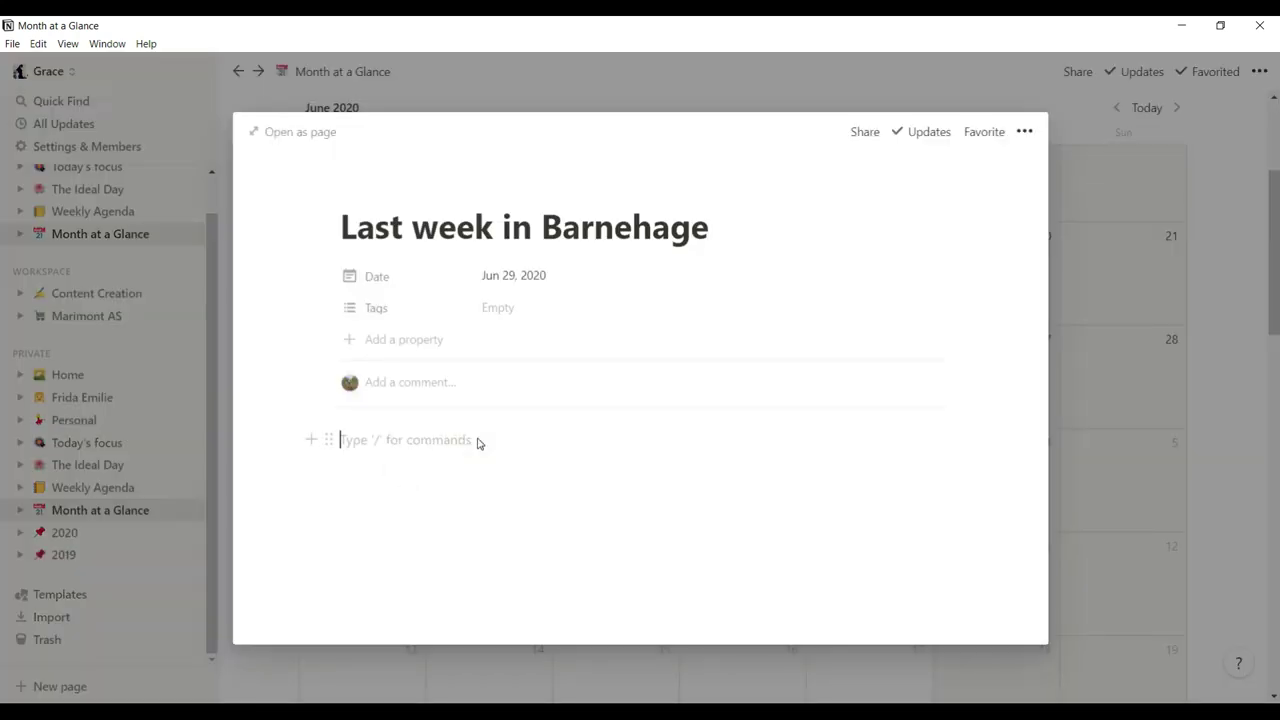
{"action": "type", "text": "/"}
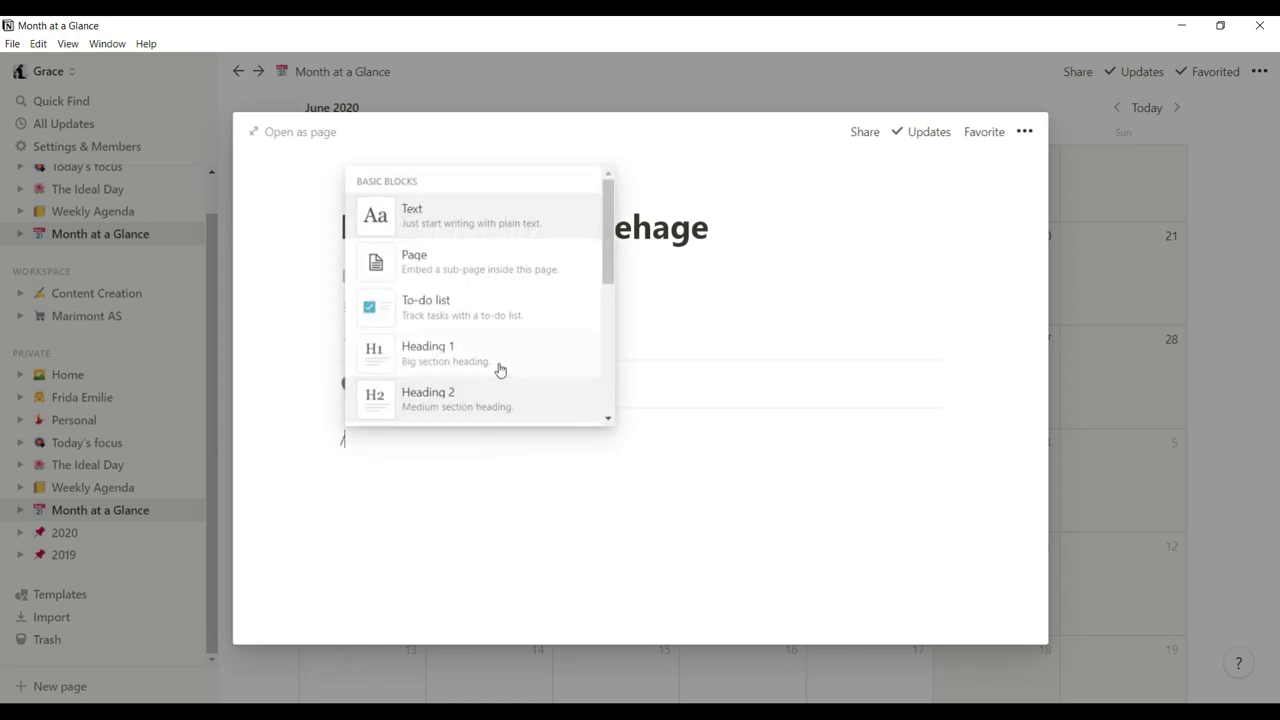
{"action": "scroll", "coordinate": [500, 369], "scroll_direction": "down", "scroll_amount": 6}
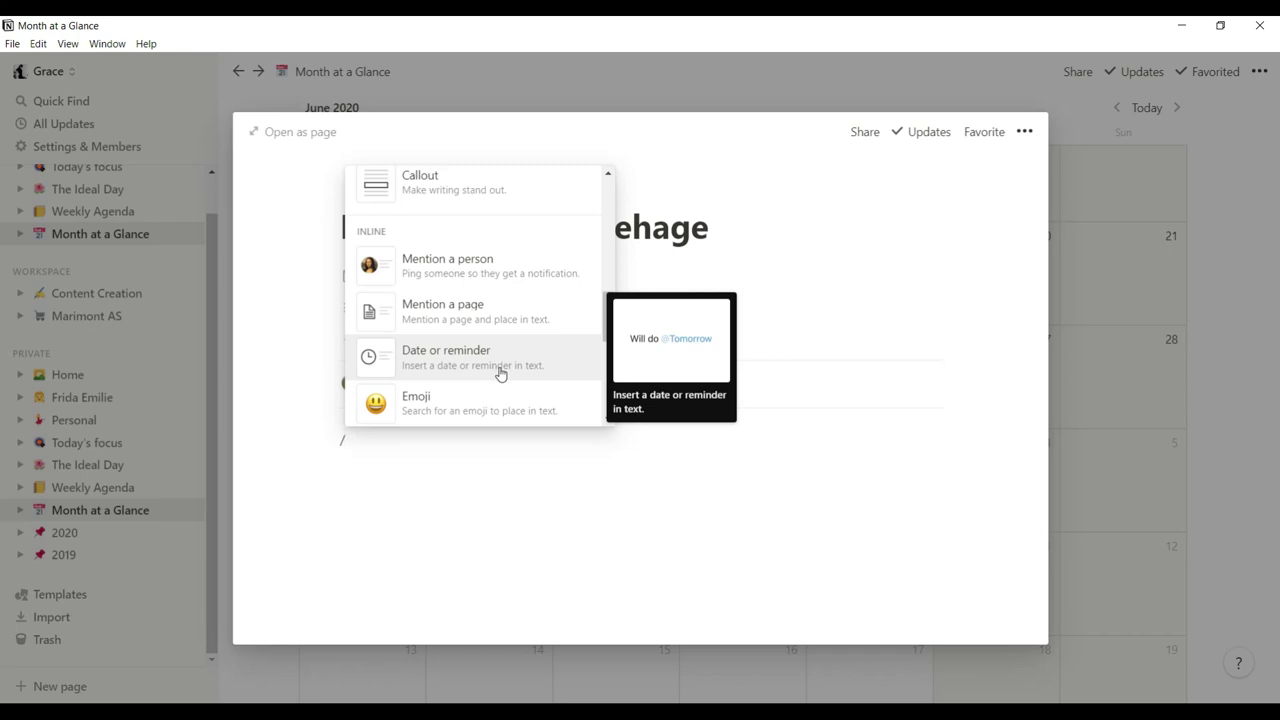
{"action": "left_click", "coordinate": [531, 489]}
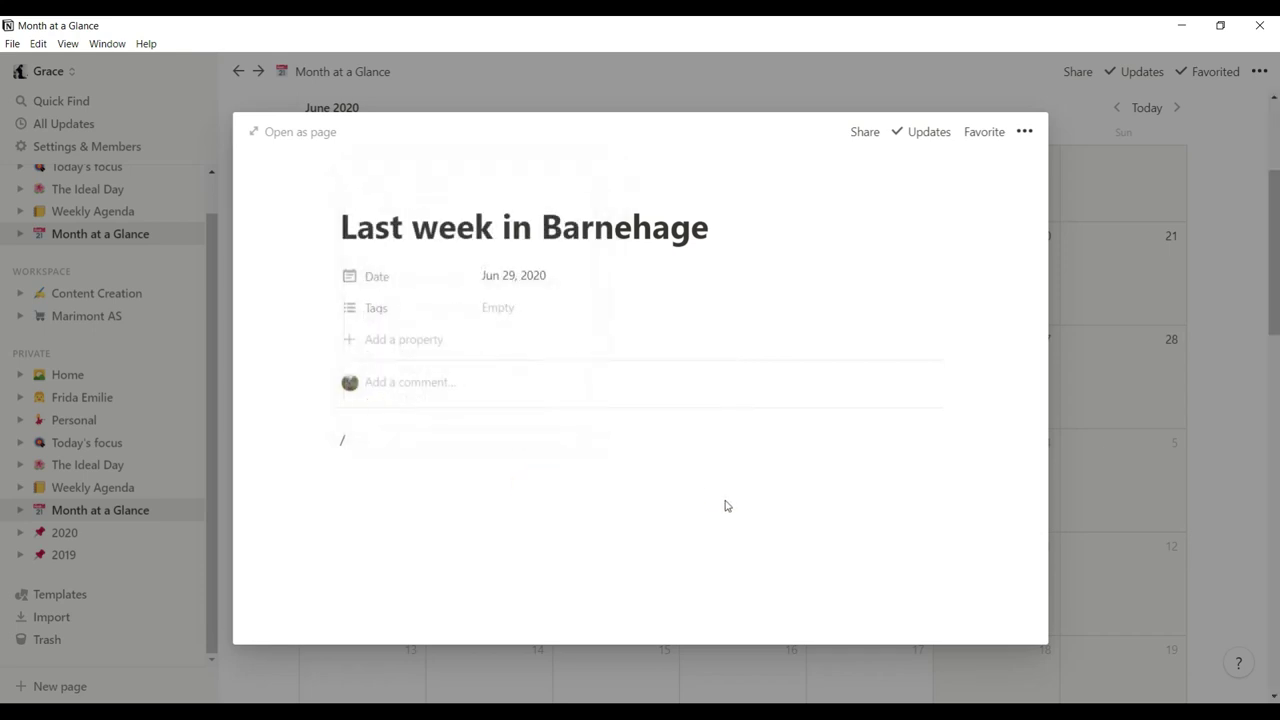
{"action": "left_click", "coordinate": [1231, 308]}
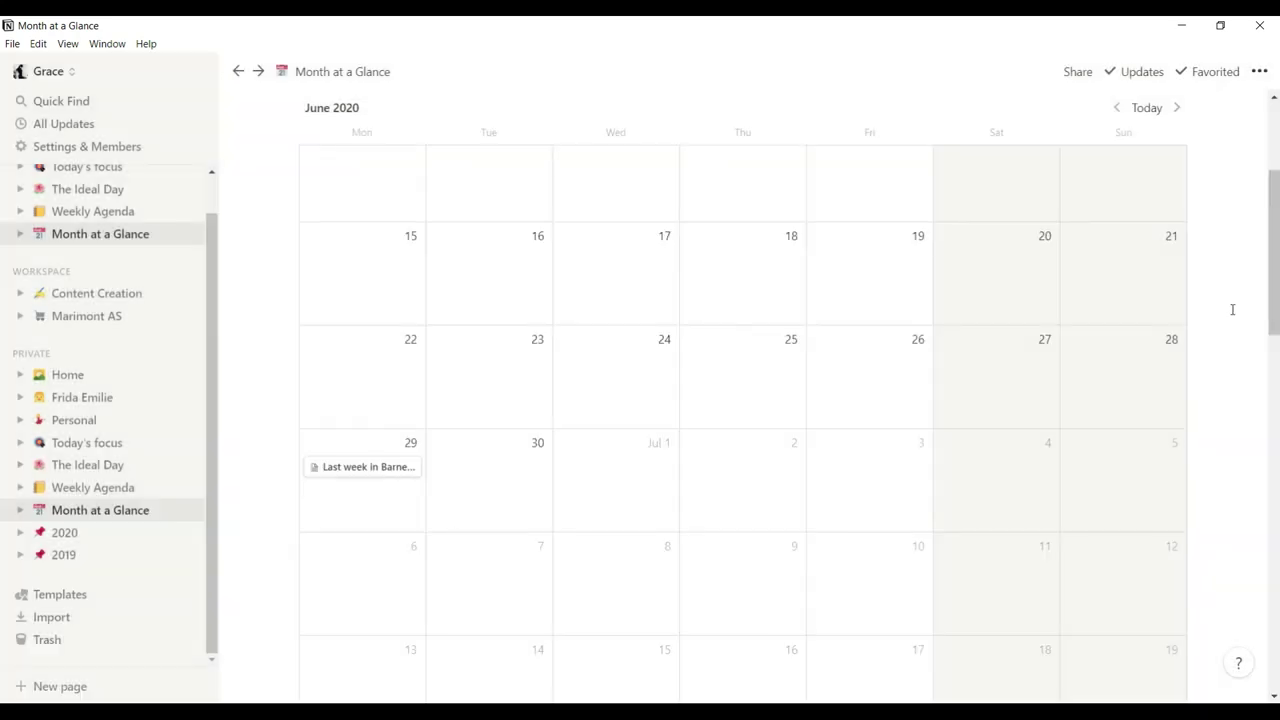
Go back to May 2020 in the calendar and open the Buy a gift entry
{"action": "scroll", "coordinate": [1232, 309], "scroll_direction": "up", "scroll_amount": 3}
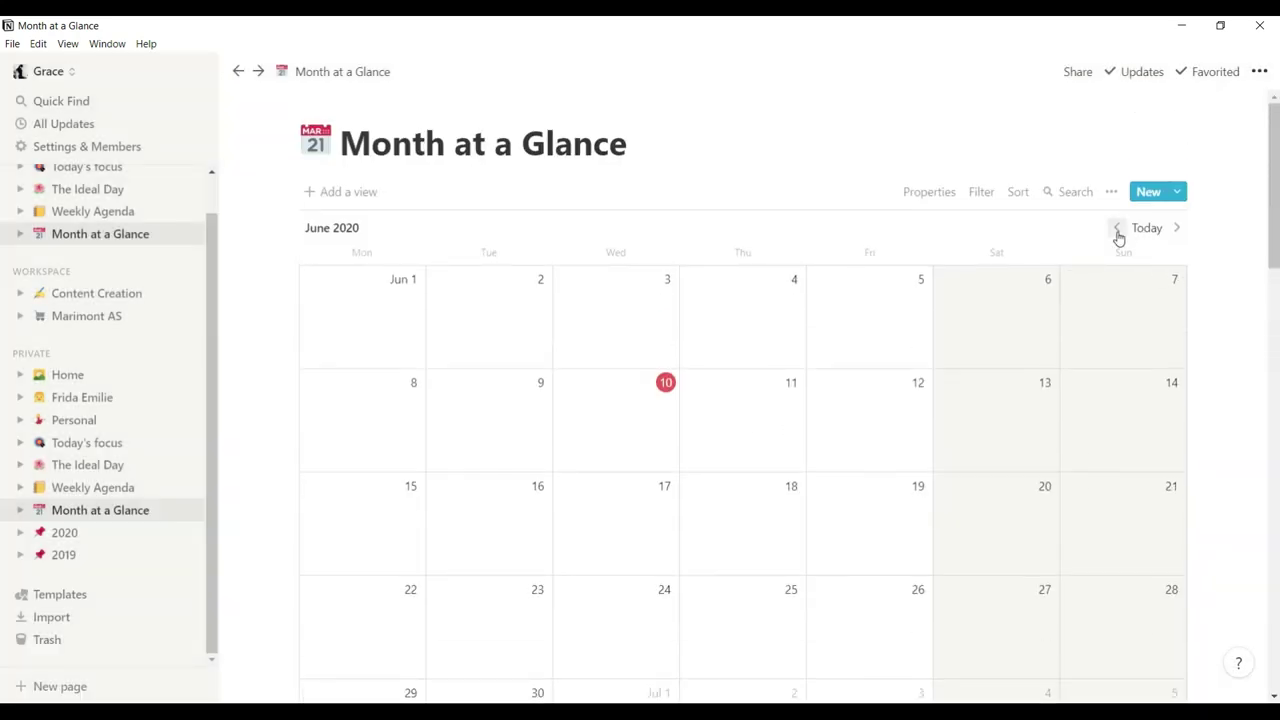
{"action": "left_click", "coordinate": [1118, 236]}
{"action": "scroll", "coordinate": [831, 434], "scroll_direction": "down", "scroll_amount": 2}
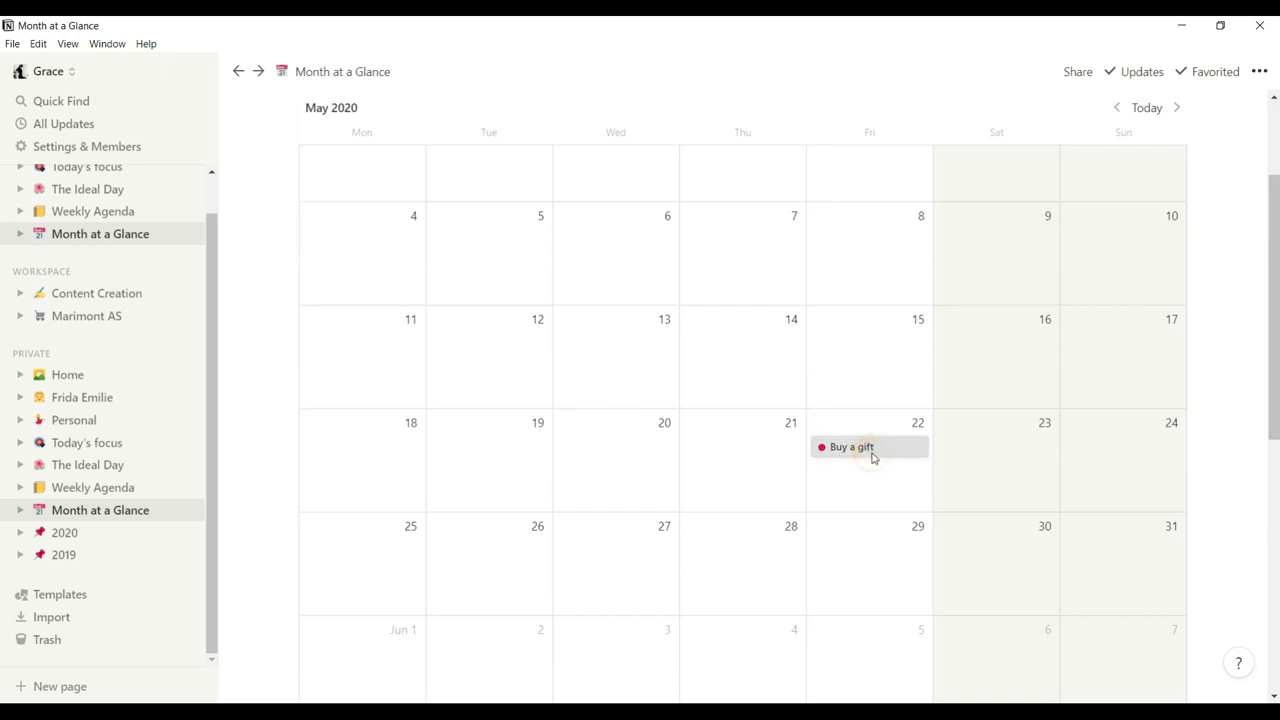
{"action": "left_click", "coordinate": [873, 458]}
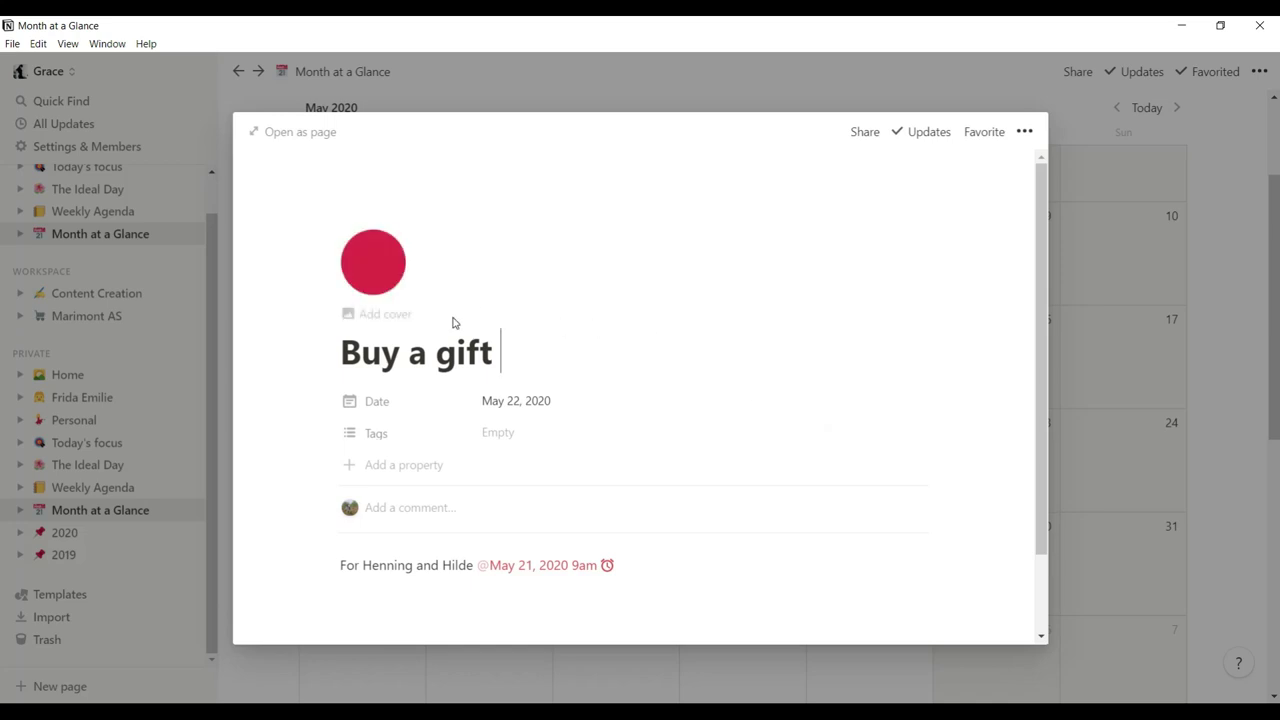
Swap the page's red circle icon for the large orange diamond from the Symbols emojis
{"action": "left_click", "coordinate": [386, 275]}
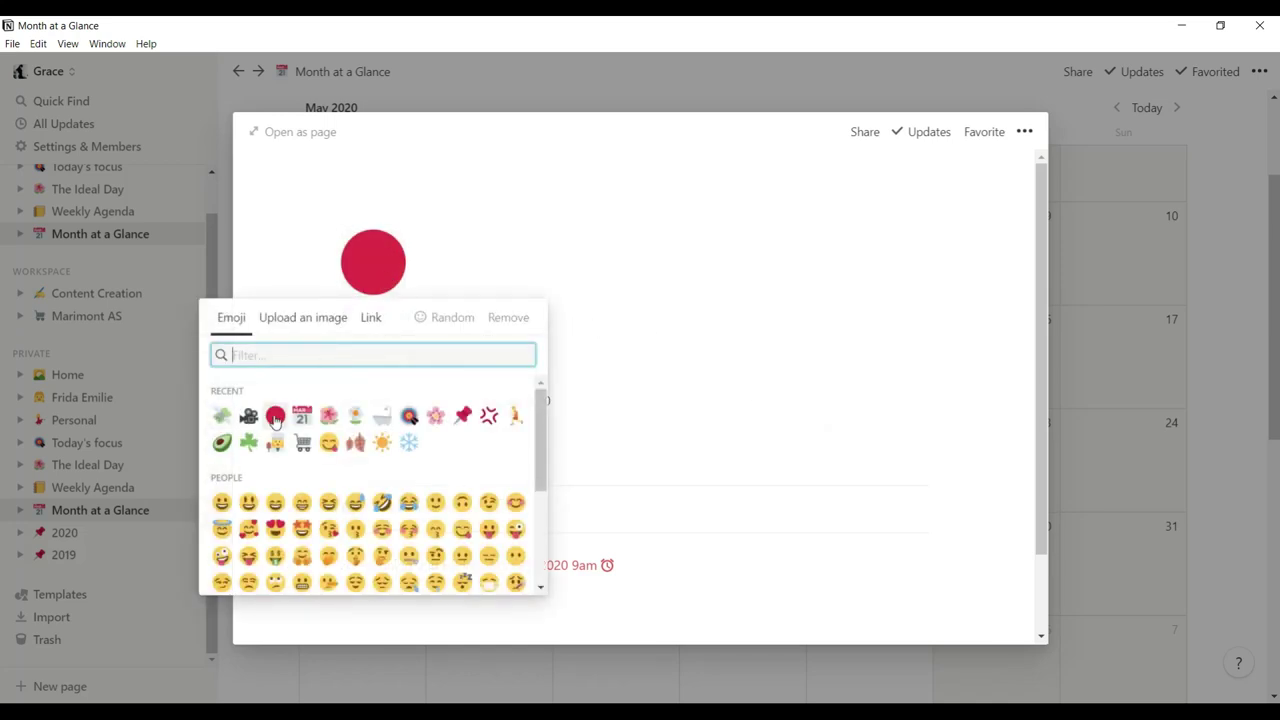
{"action": "scroll", "coordinate": [428, 467], "scroll_direction": "down", "scroll_amount": 1}
{"action": "scroll", "coordinate": [428, 467], "scroll_direction": "down", "scroll_amount": 15}
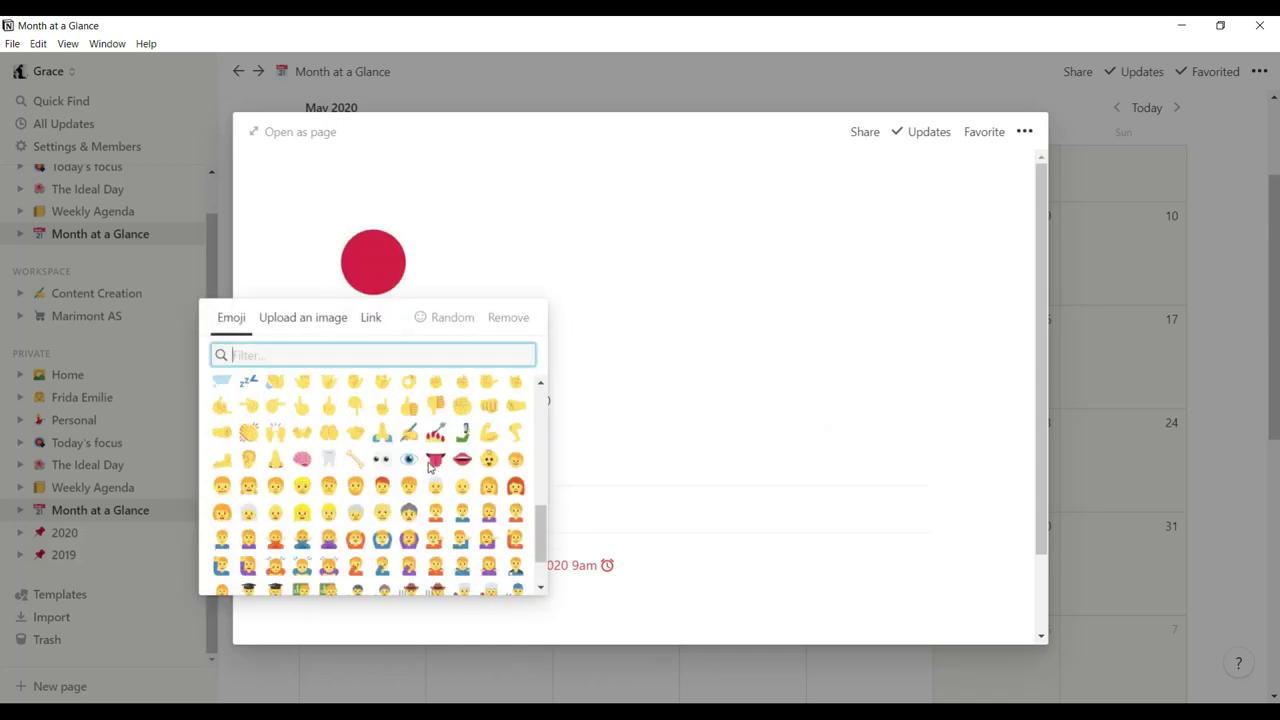
{"action": "scroll", "coordinate": [362, 532], "scroll_direction": "down", "scroll_amount": 20}
{"action": "scroll", "coordinate": [366, 527], "scroll_direction": "down", "scroll_amount": 20}
{"action": "scroll", "coordinate": [366, 527], "scroll_direction": "down", "scroll_amount": 4}
{"action": "scroll", "coordinate": [367, 527], "scroll_direction": "up", "scroll_amount": 2}
{"action": "scroll", "coordinate": [367, 527], "scroll_direction": "up", "scroll_amount": 10}
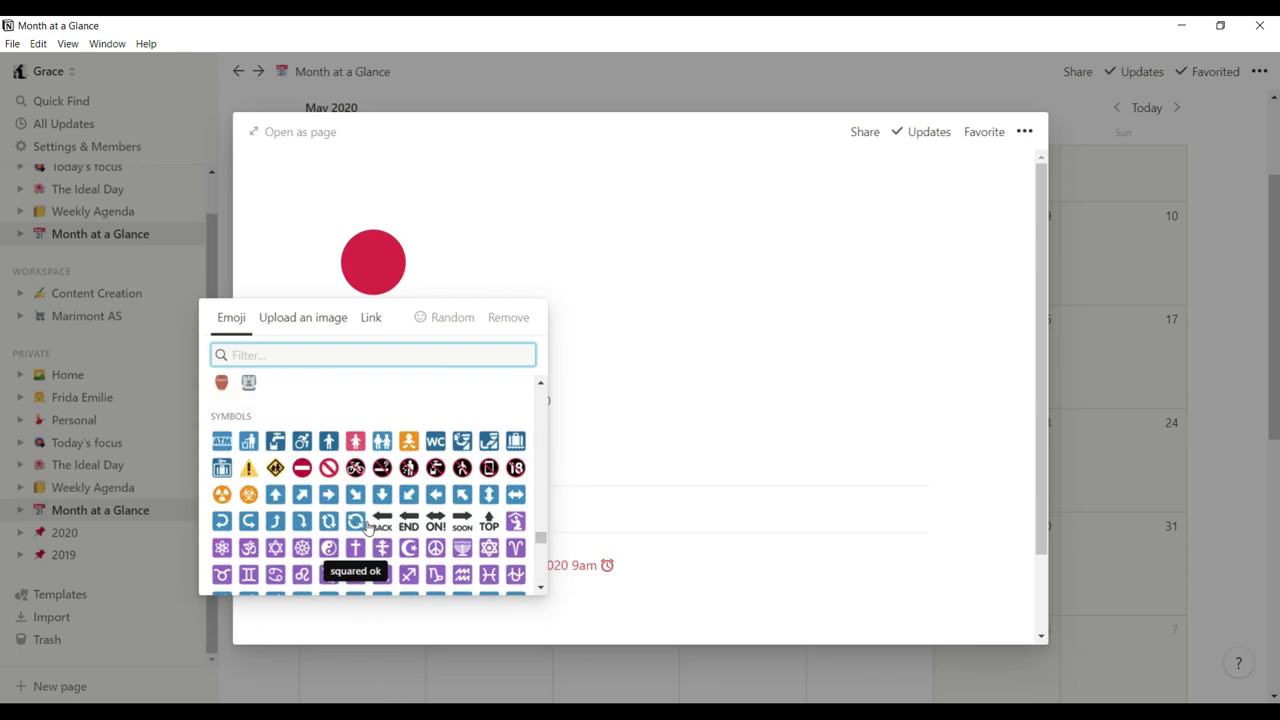
{"action": "scroll", "coordinate": [367, 527], "scroll_direction": "down", "scroll_amount": 5}
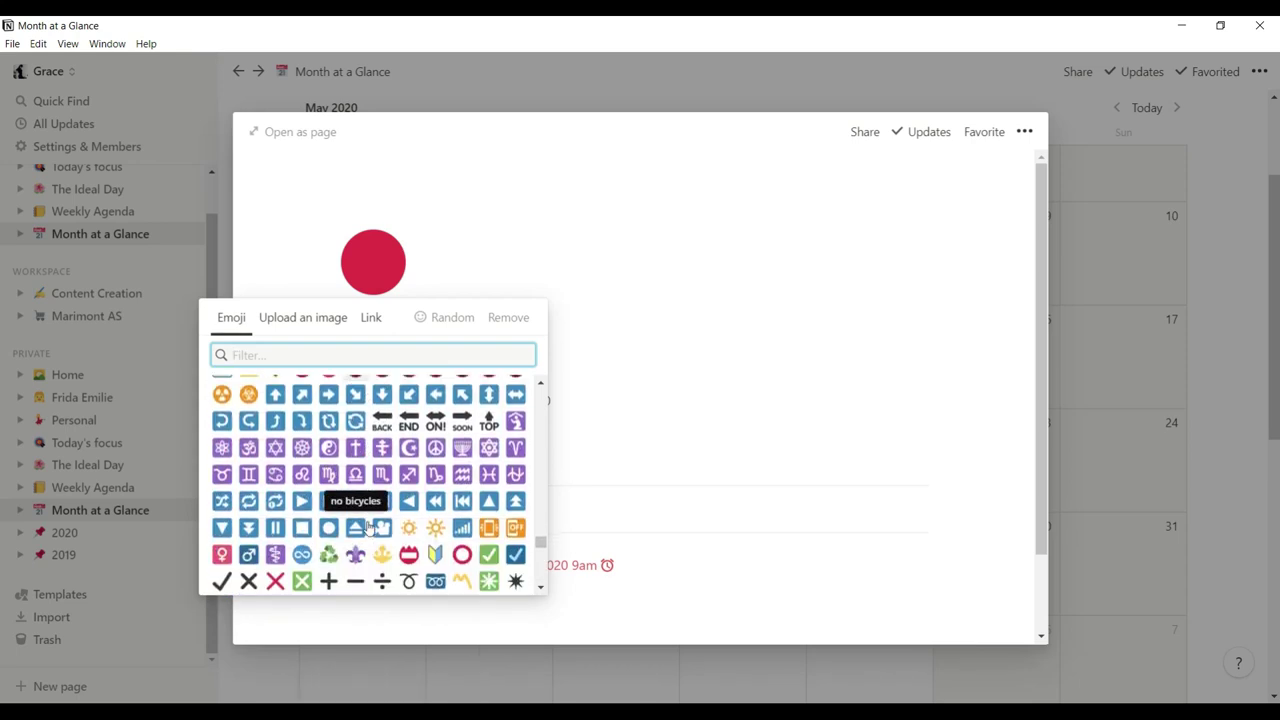
{"action": "scroll", "coordinate": [367, 527], "scroll_direction": "up", "scroll_amount": 8}
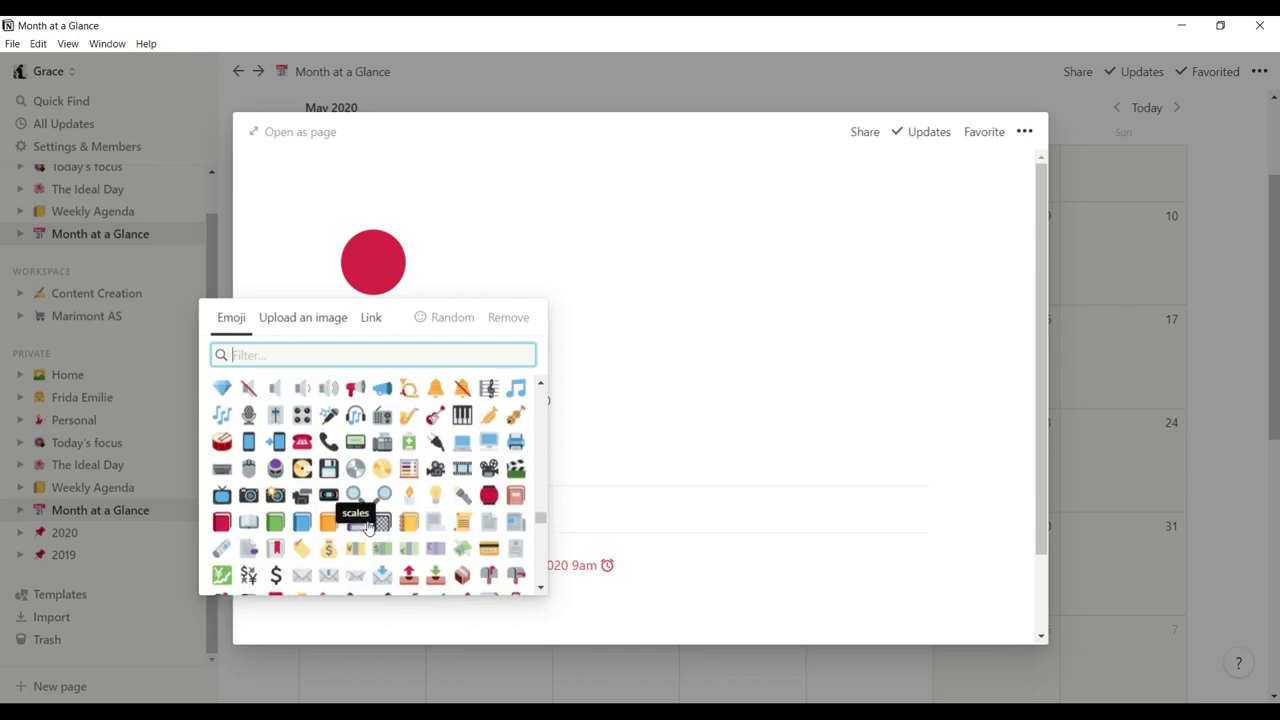
{"action": "scroll", "coordinate": [367, 527], "scroll_direction": "down", "scroll_amount": 10}
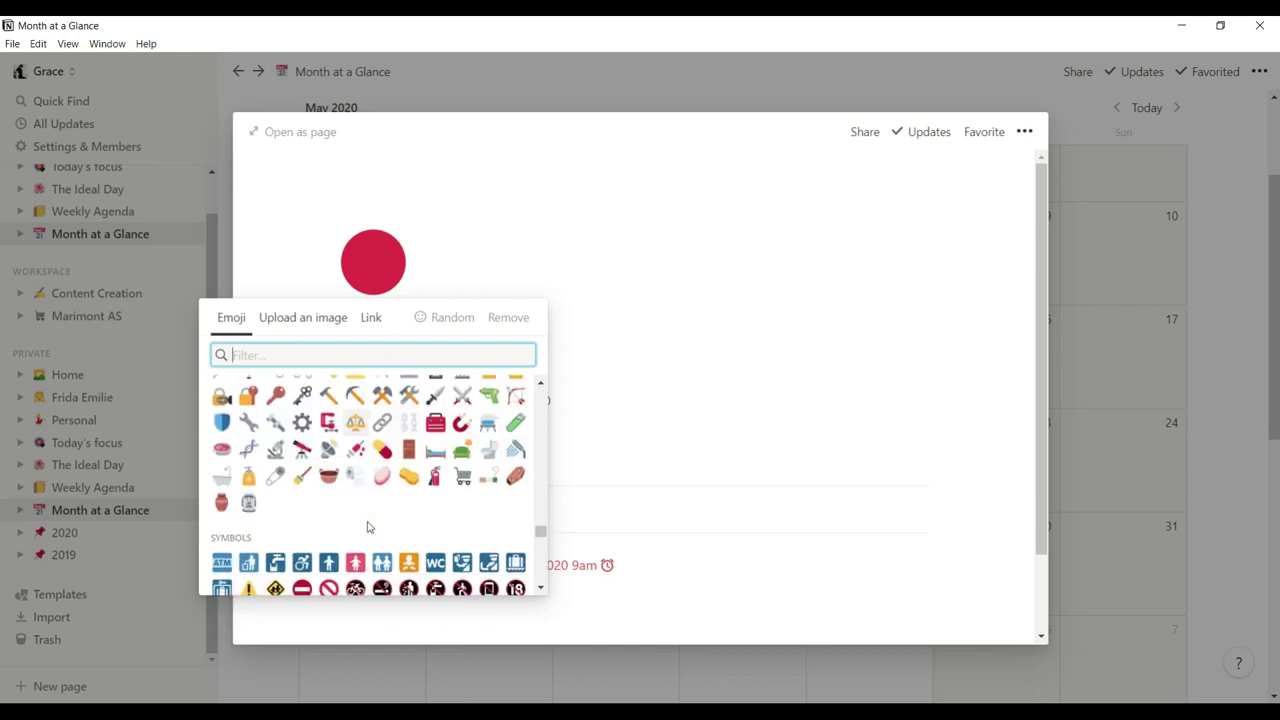
{"action": "scroll", "coordinate": [367, 527], "scroll_direction": "down", "scroll_amount": 6}
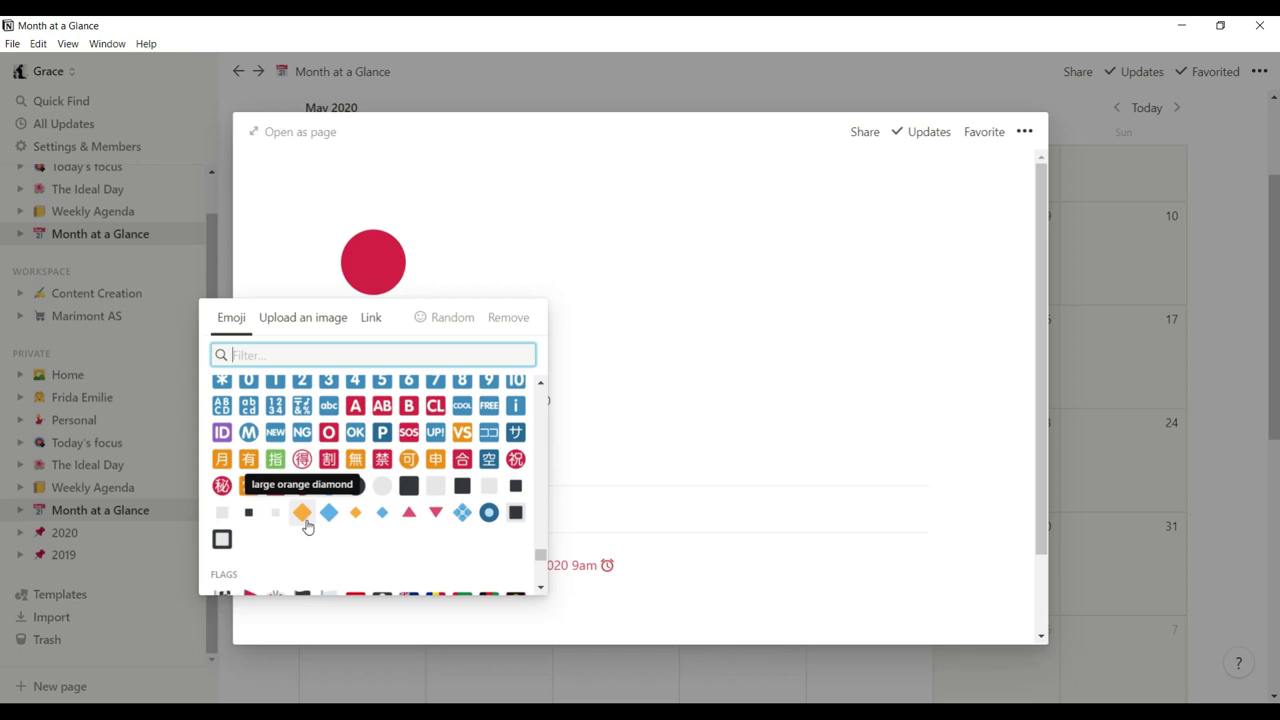
{"action": "left_click", "coordinate": [304, 516]}
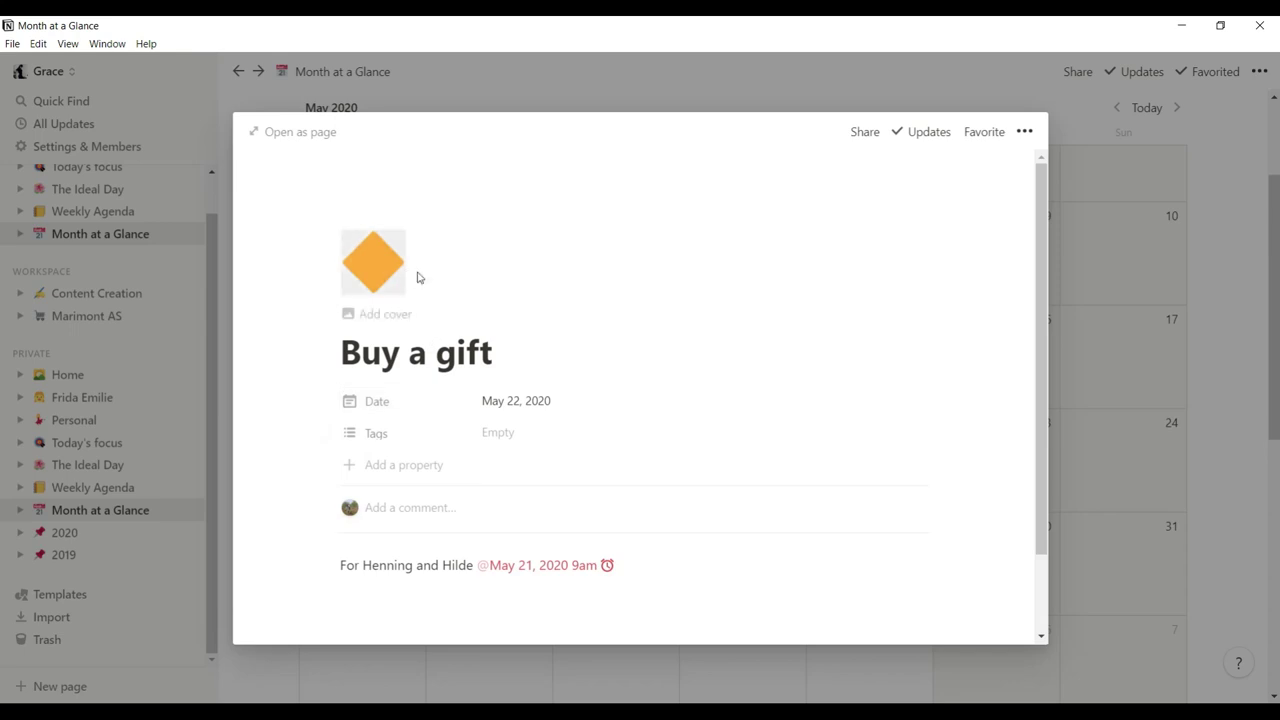
Close the Buy a gift popup, narrow the sidebar slightly, and open Weekly Agenda
{"action": "left_click", "coordinate": [1253, 378]}
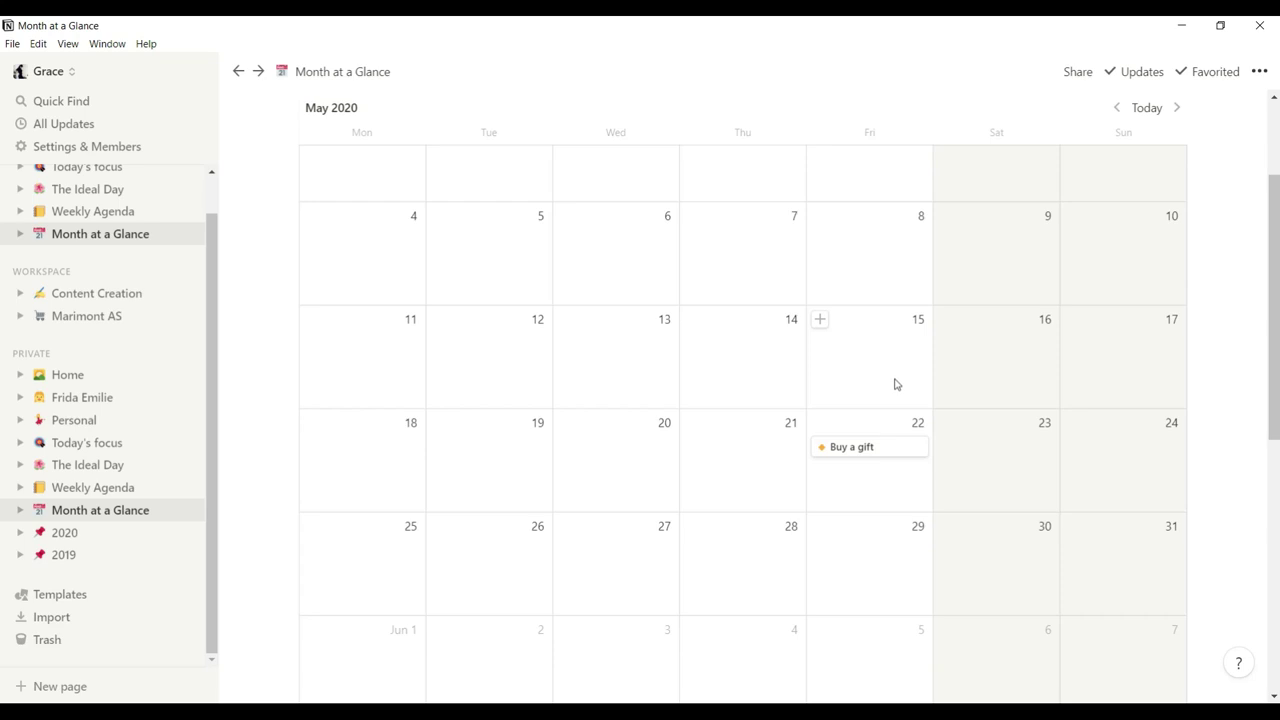
{"action": "scroll", "coordinate": [557, 378], "scroll_direction": "up", "scroll_amount": 2}
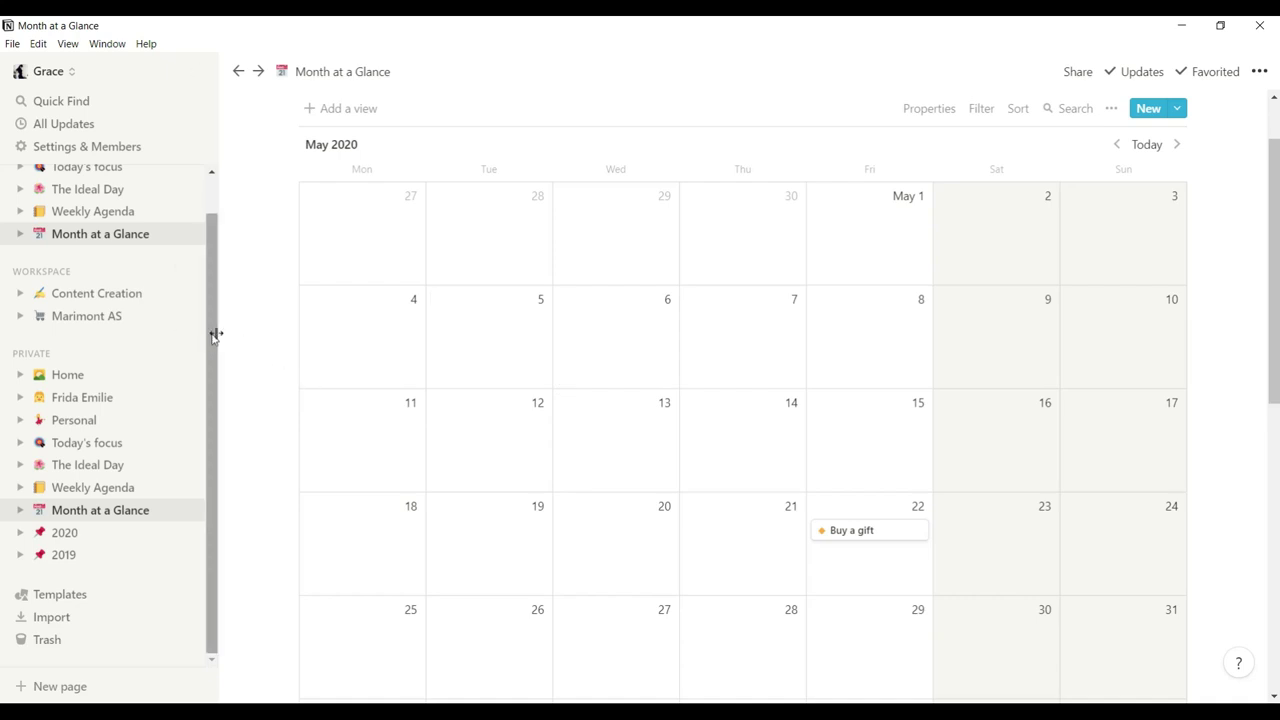
{"action": "left_click_drag", "start_coordinate": [216, 332], "coordinate": [211, 318]}
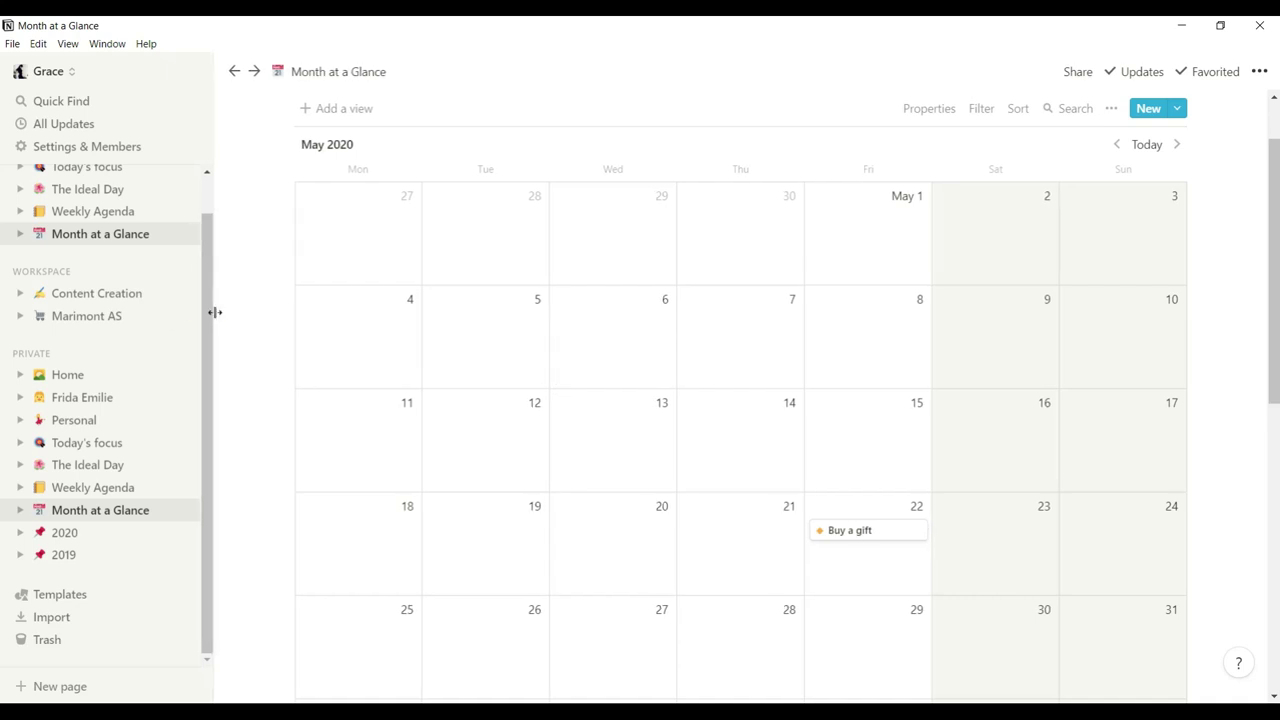
{"action": "left_click", "coordinate": [112, 214]}
Make the sidebar a touch narrower while viewing the Weekly Agenda columns
{"action": "left_click_drag", "start_coordinate": [208, 285], "coordinate": [206, 219]}
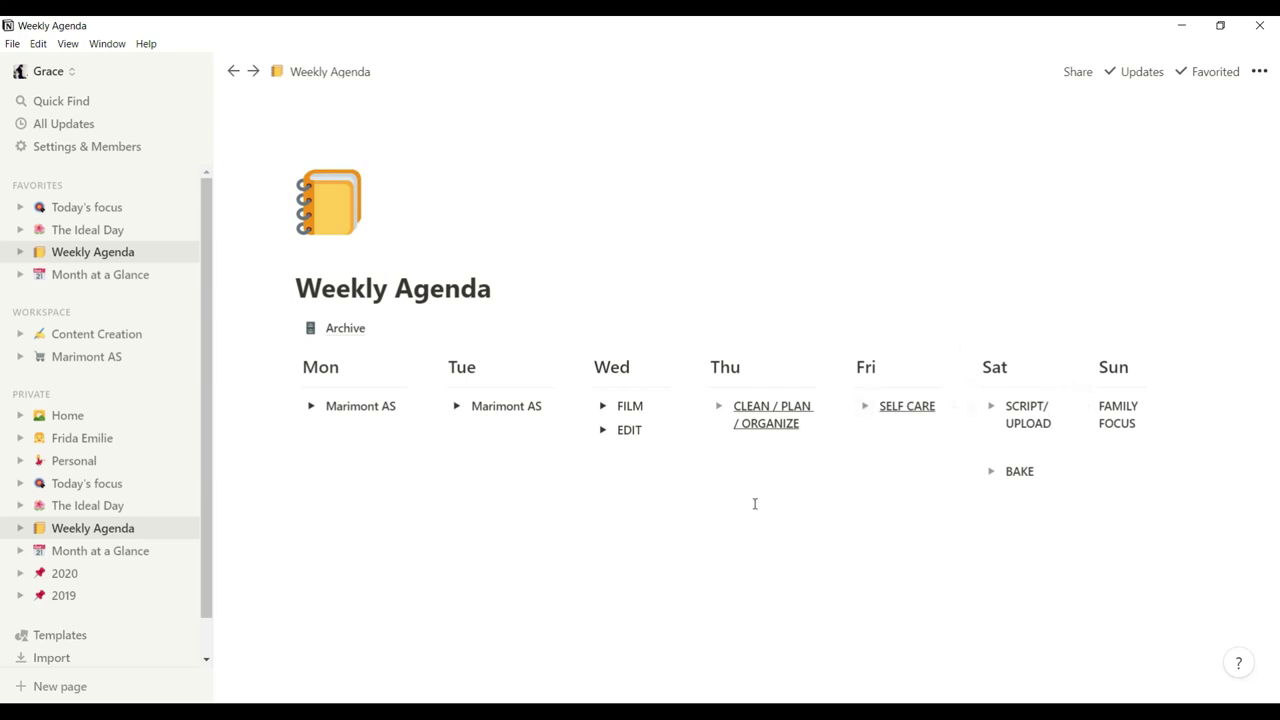
Open The Ideal Day and browse its habit lists down to sleep by 10pm
{"action": "left_click", "coordinate": [137, 234]}
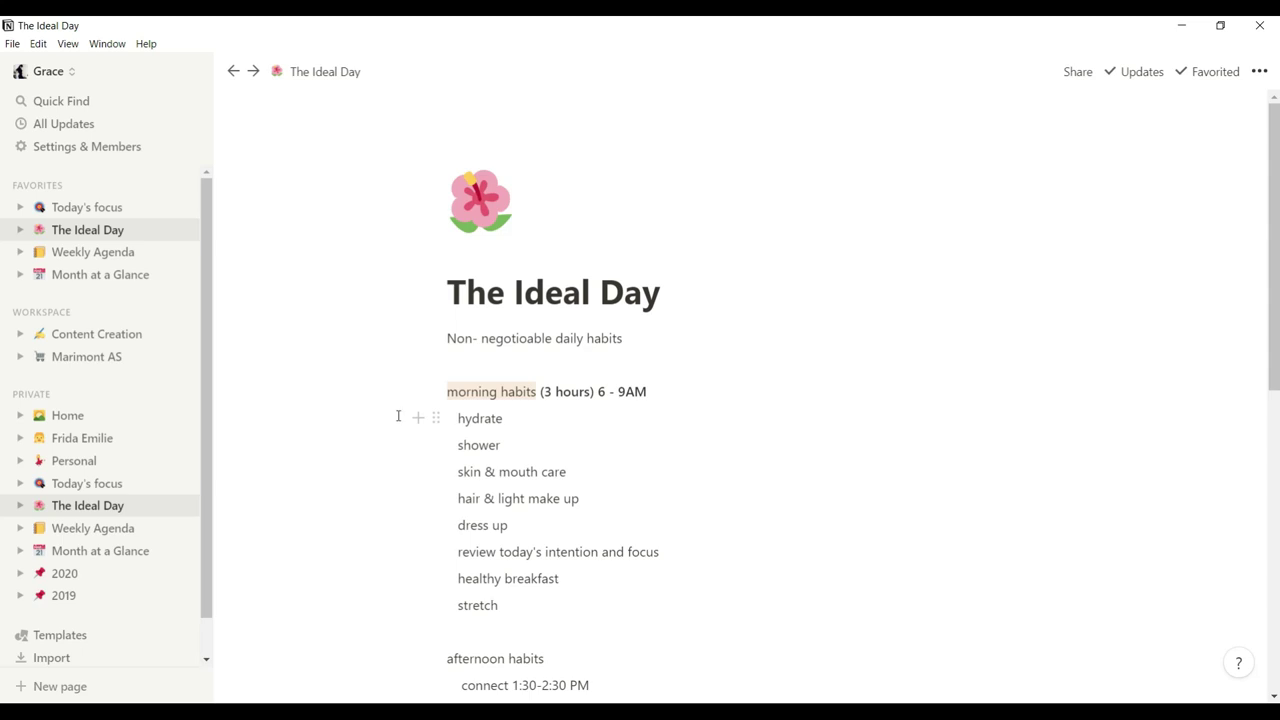
{"action": "scroll", "coordinate": [391, 514], "scroll_direction": "down", "scroll_amount": 1}
{"action": "scroll", "coordinate": [391, 514], "scroll_direction": "up", "scroll_amount": 1}
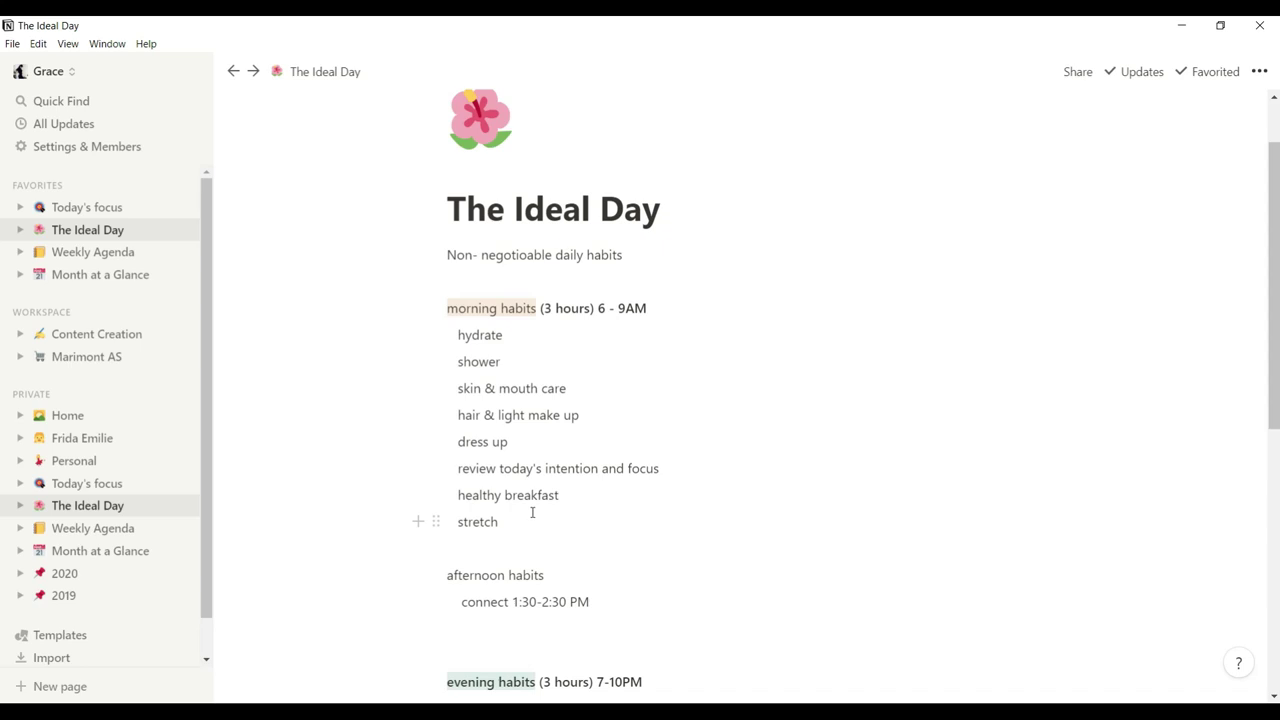
{"action": "scroll", "coordinate": [532, 512], "scroll_direction": "down", "scroll_amount": 5}
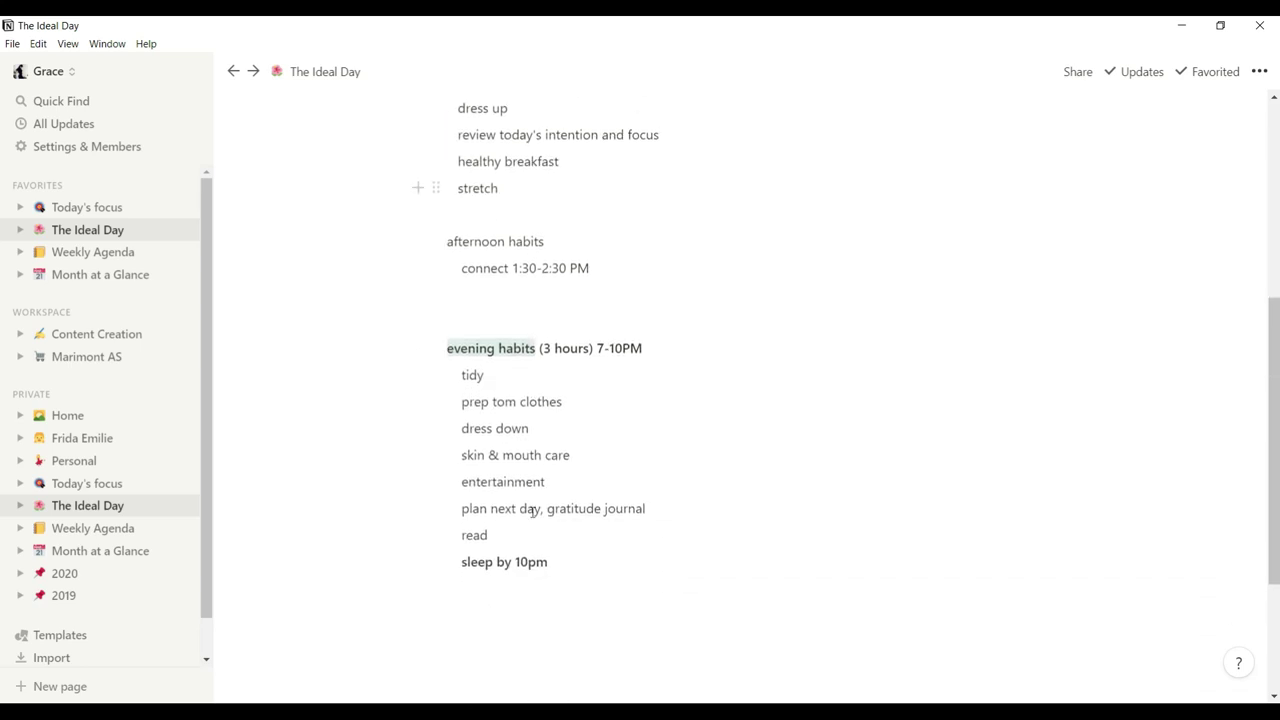
{"action": "scroll", "coordinate": [532, 512], "scroll_direction": "down", "scroll_amount": 1}
{"action": "scroll", "coordinate": [674, 500], "scroll_direction": "up", "scroll_amount": 5}
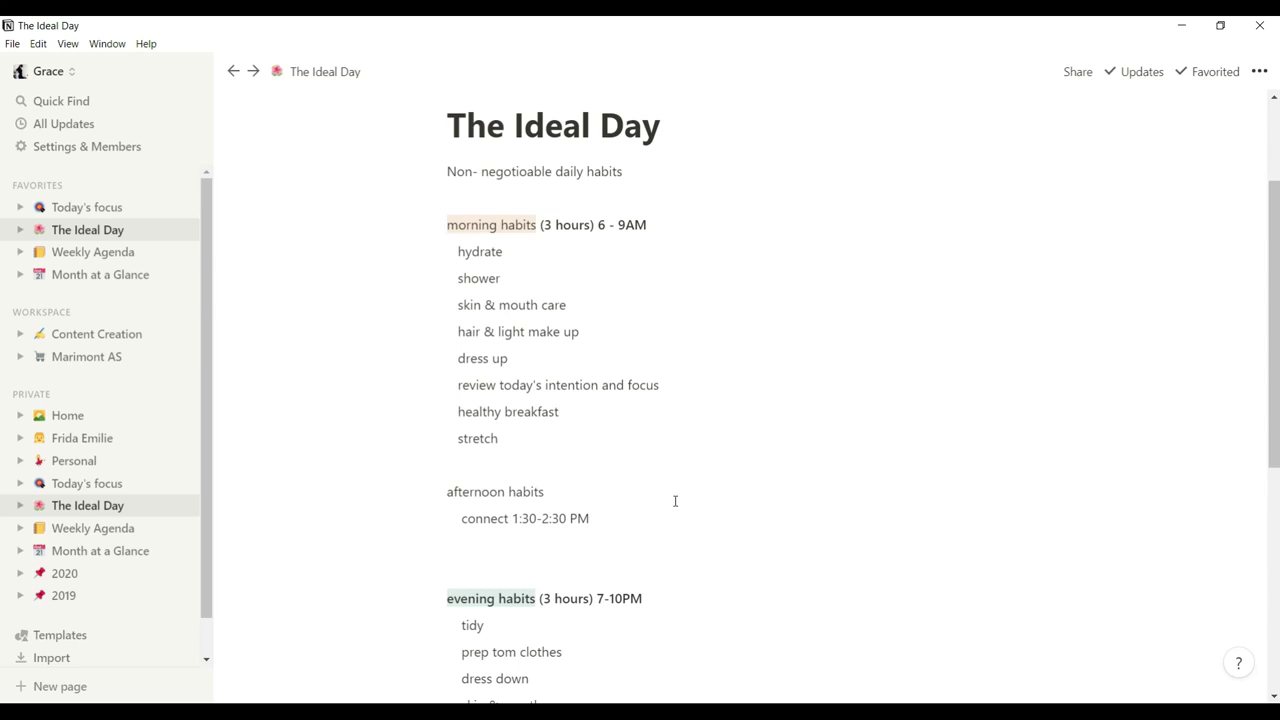
{"action": "scroll", "coordinate": [675, 501], "scroll_direction": "up", "scroll_amount": 2}
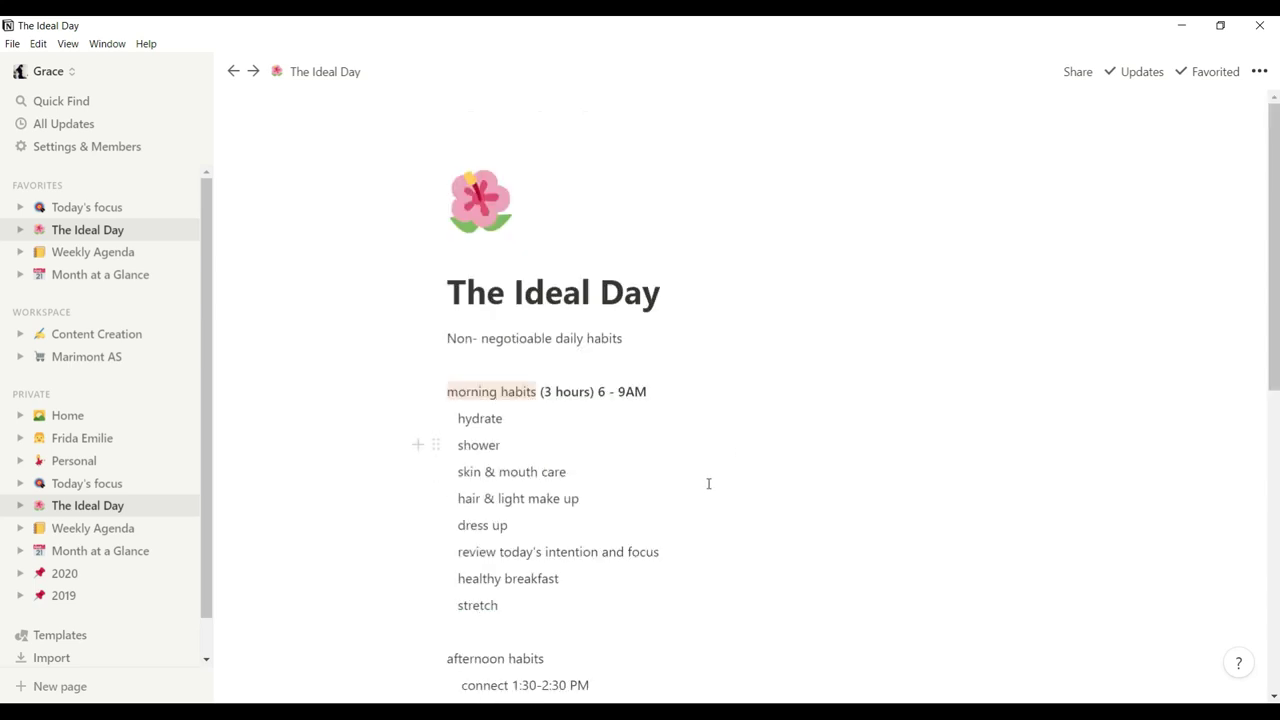
{"action": "scroll", "coordinate": [383, 434], "scroll_direction": "down", "scroll_amount": 5}
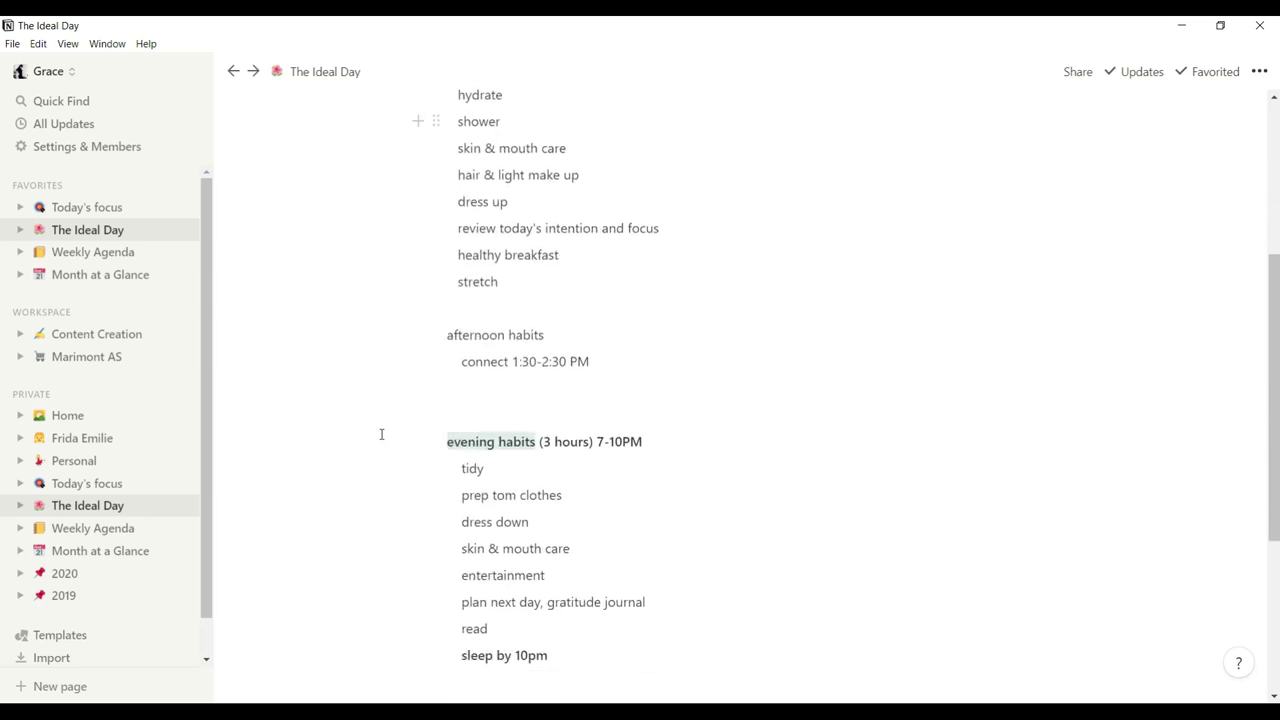
Open Today's focus, showing the FILM Minimal Notion Set up Tour card under Doing
{"action": "left_click", "coordinate": [137, 213]}
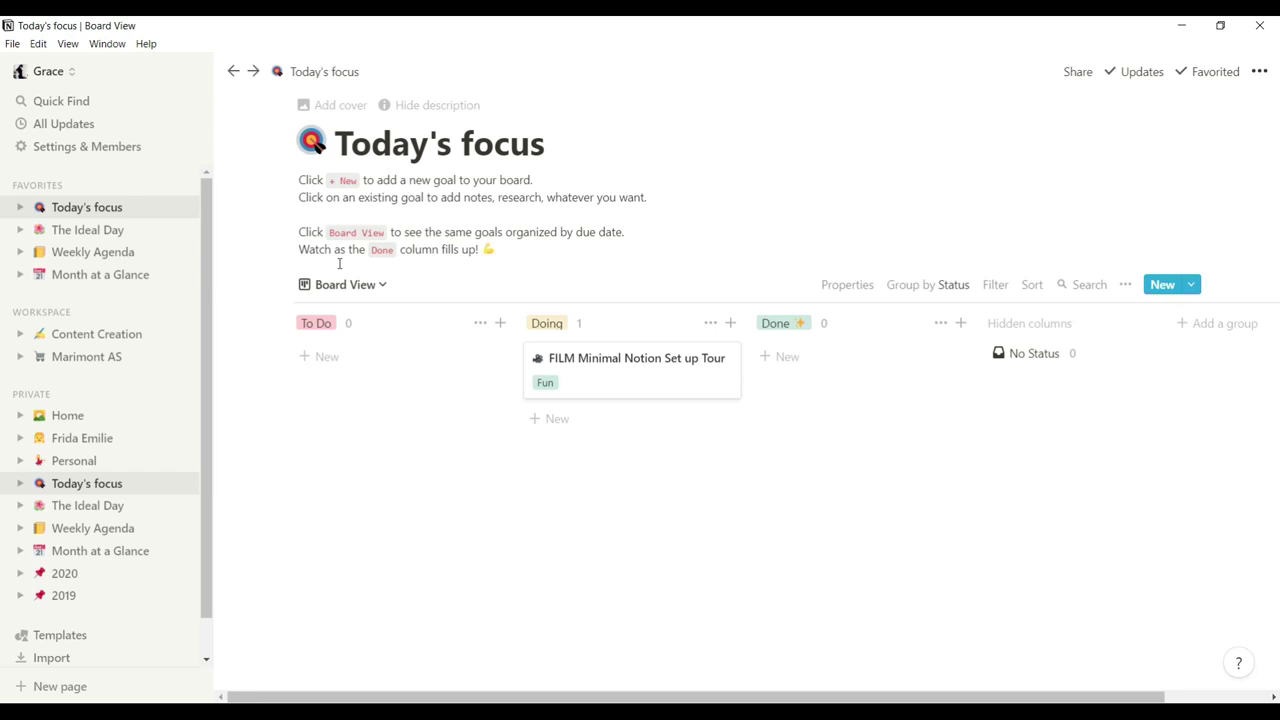
Return to The Ideal Day and scroll down to the evening habits
{"action": "left_click", "coordinate": [120, 236]}
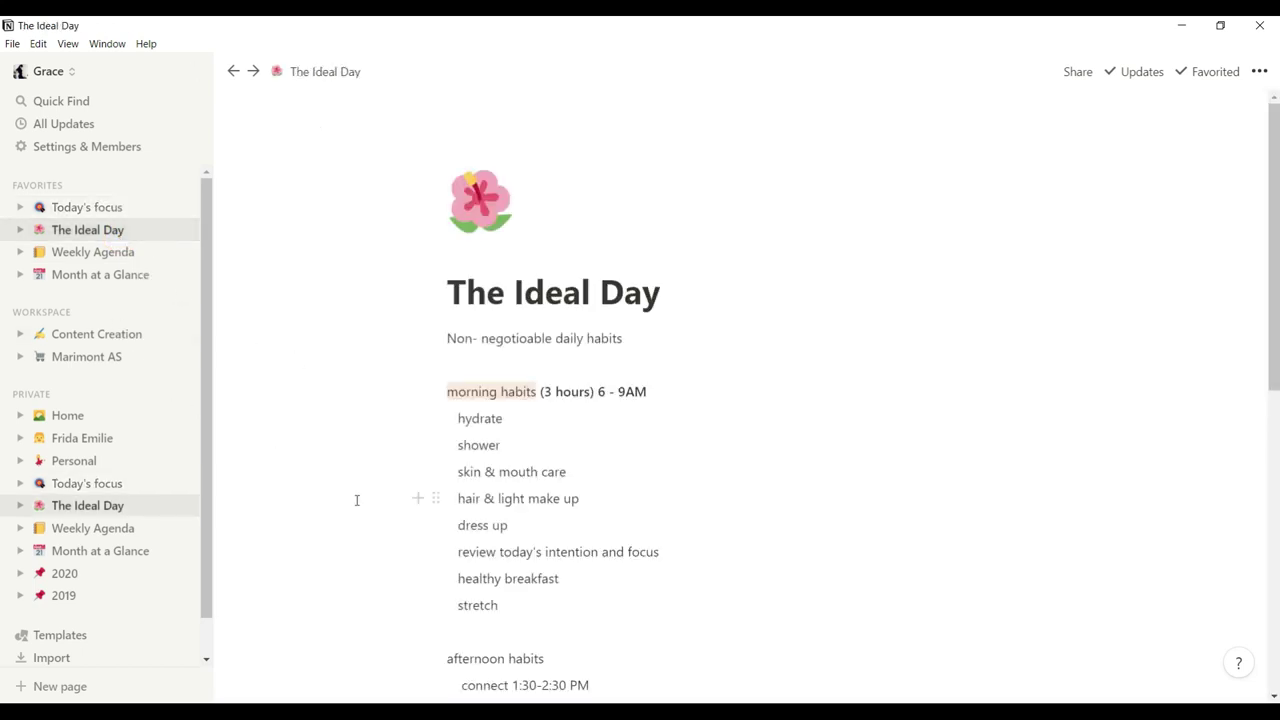
{"action": "scroll", "coordinate": [356, 501], "scroll_direction": "down", "scroll_amount": 3}
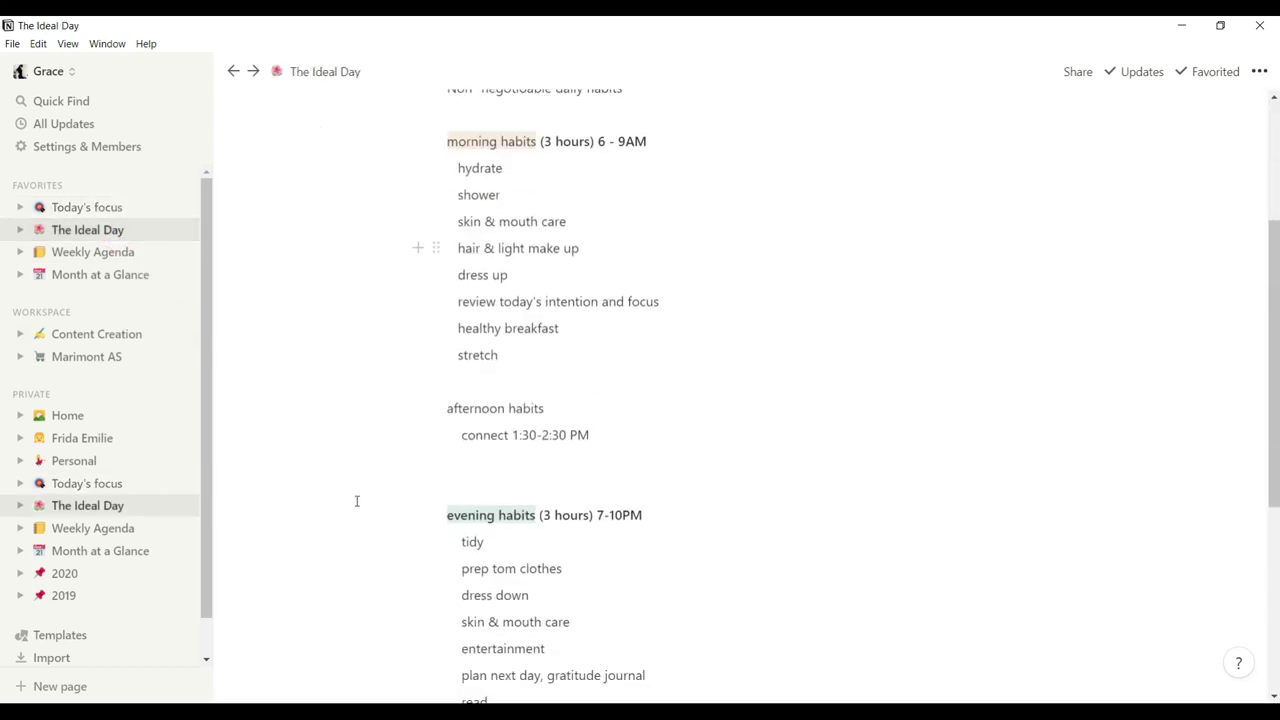
{"action": "scroll", "coordinate": [356, 501], "scroll_direction": "up", "scroll_amount": 3}
{"action": "scroll", "coordinate": [357, 500], "scroll_direction": "down", "scroll_amount": 5}
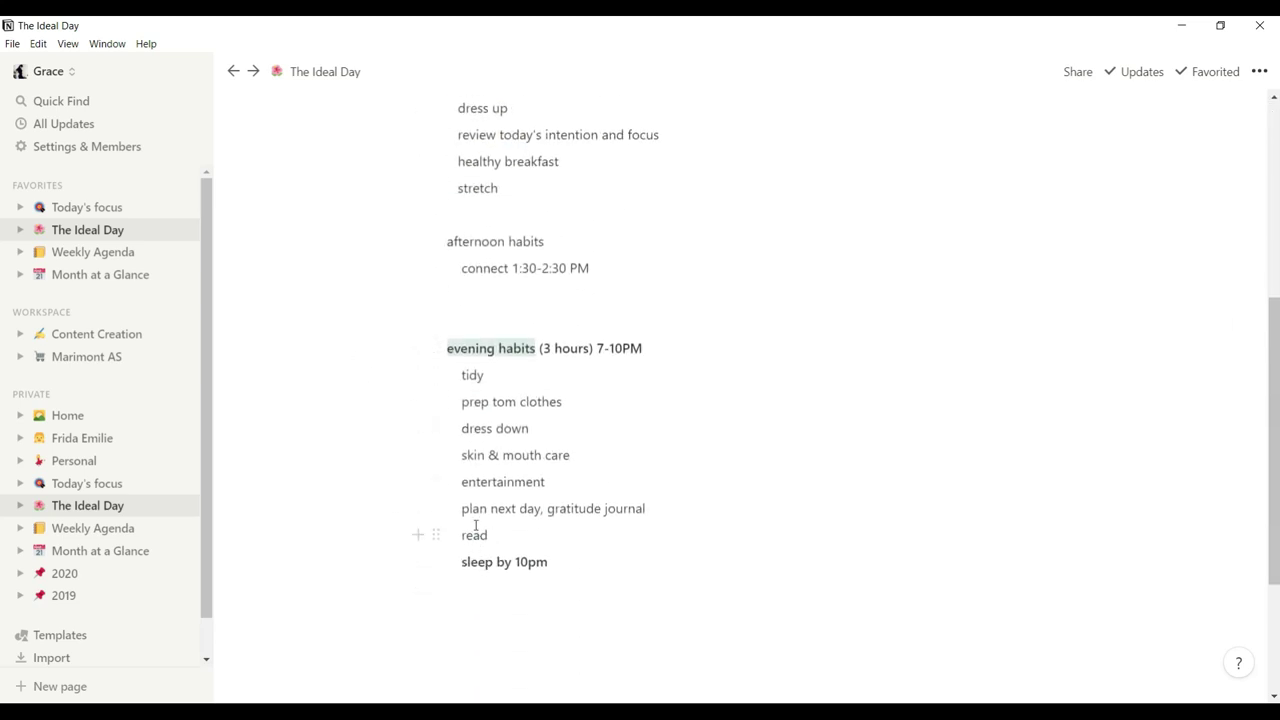
Highlight 'plan next day' in the evening habits, then undo the highlight
{"action": "left_click_drag", "start_coordinate": [460, 511], "coordinate": [542, 512]}
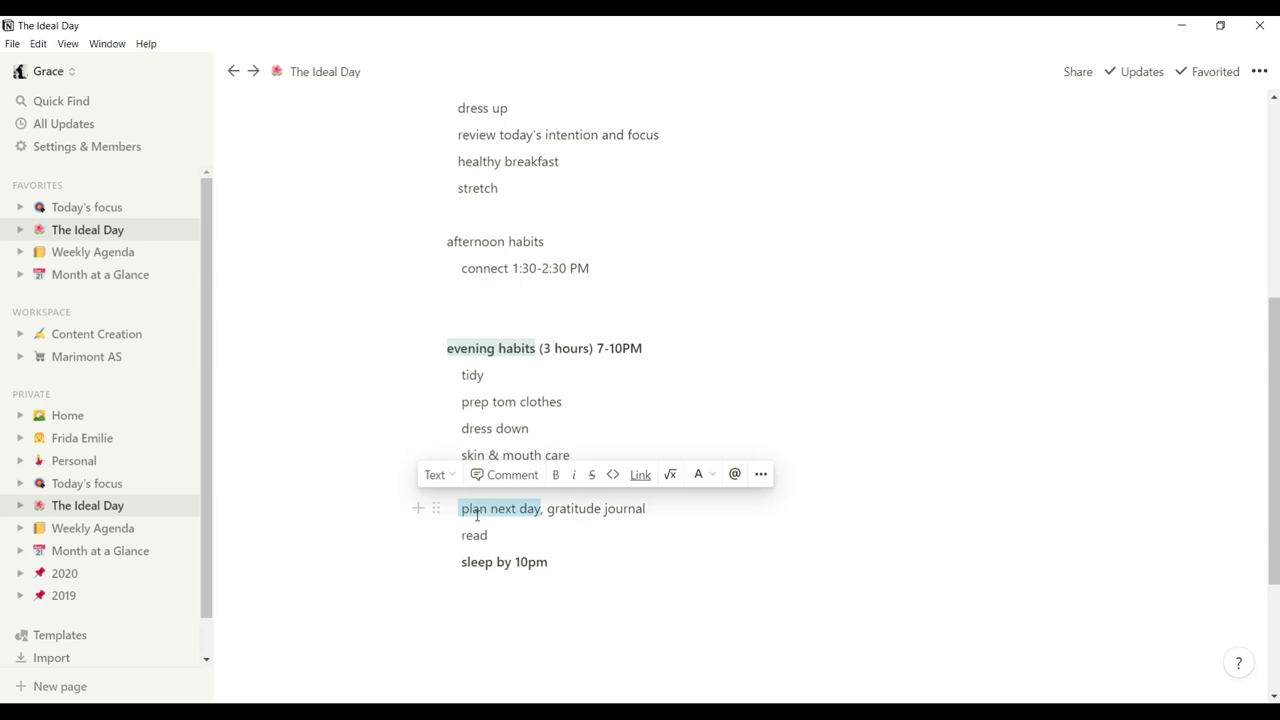
{"action": "key", "text": "ctrl+z"}
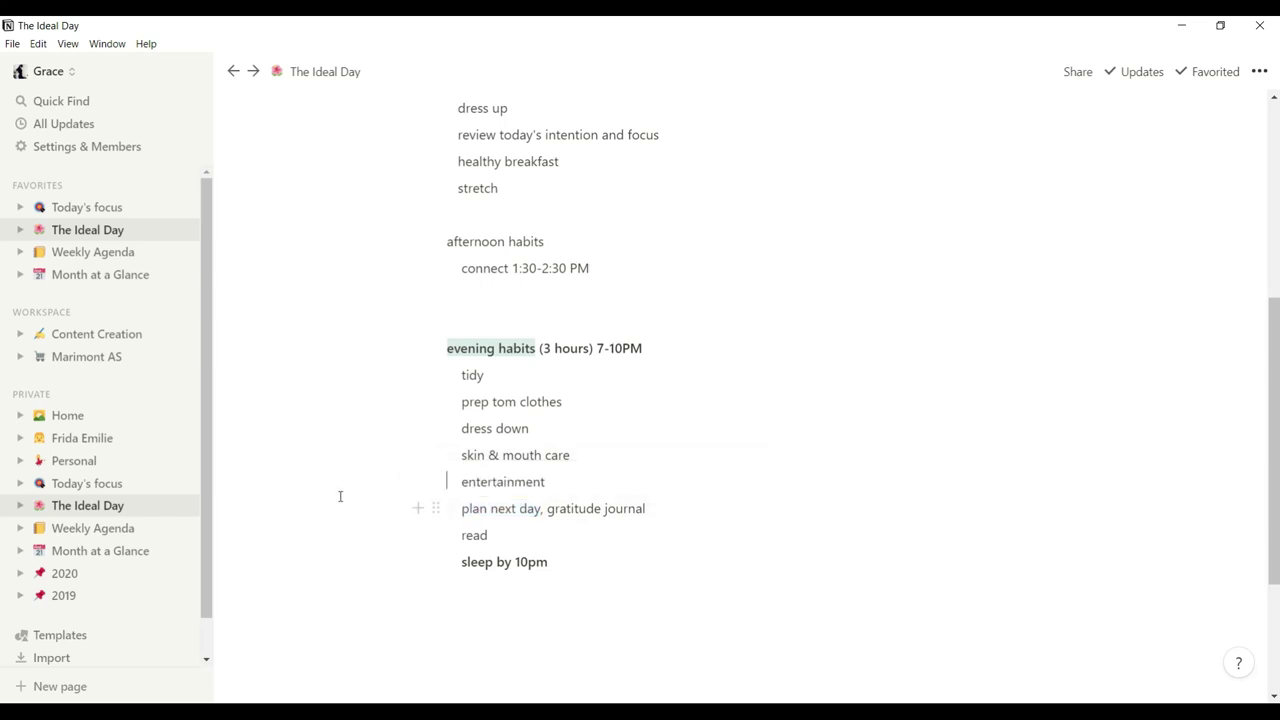
{"action": "scroll", "coordinate": [340, 495], "scroll_direction": "up", "scroll_amount": 3}
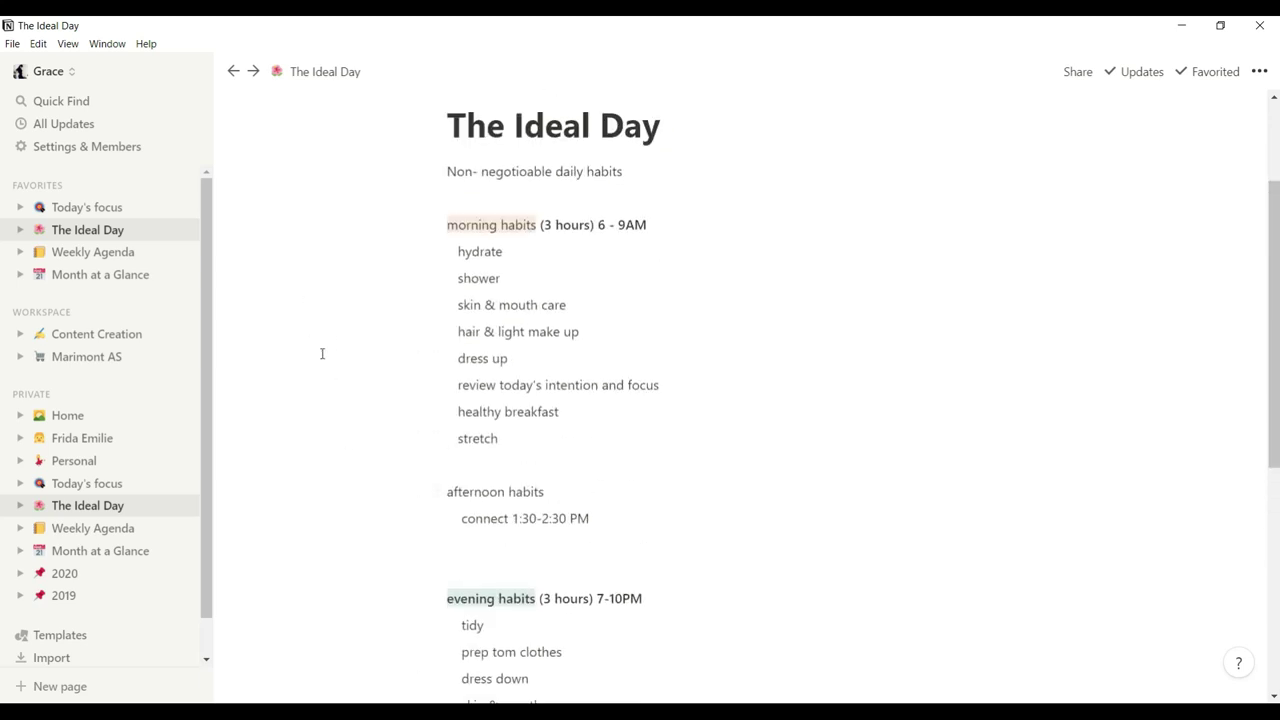
{"action": "scroll", "coordinate": [334, 375], "scroll_direction": "down", "scroll_amount": 4}
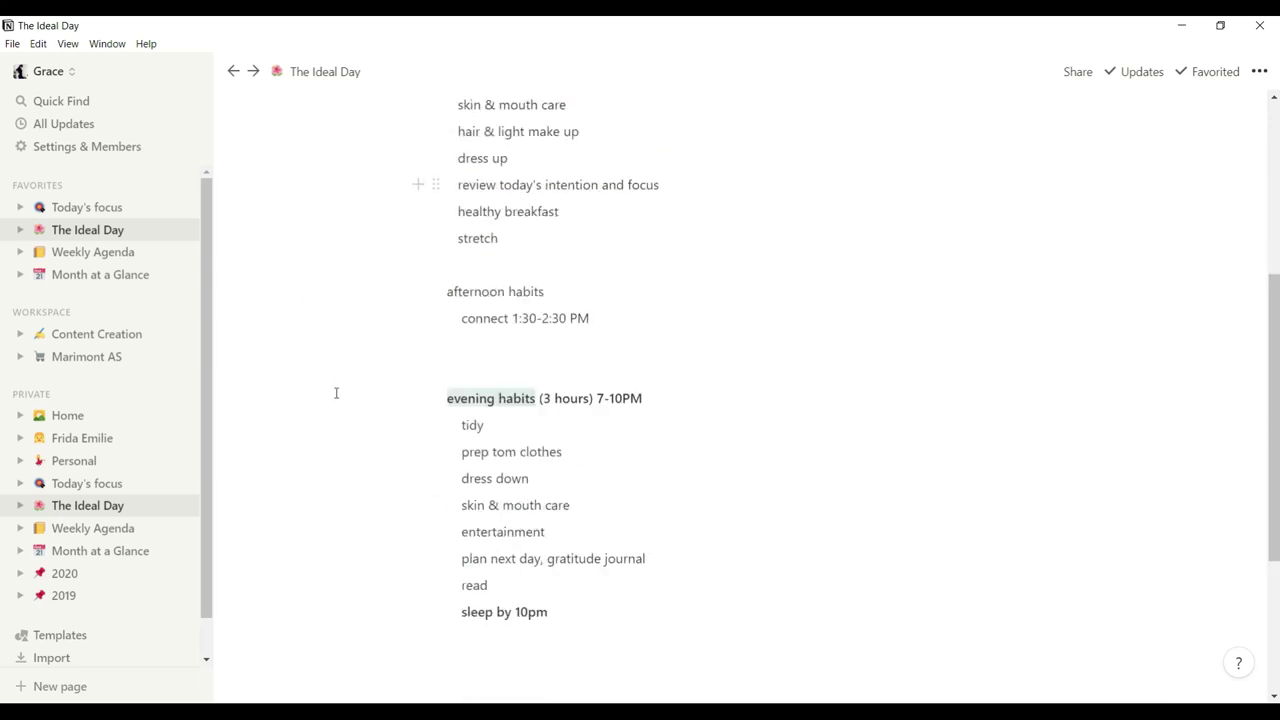
Open Today's focus and move the FILM card to To Do, then back to Doing
{"action": "left_click", "coordinate": [115, 209]}
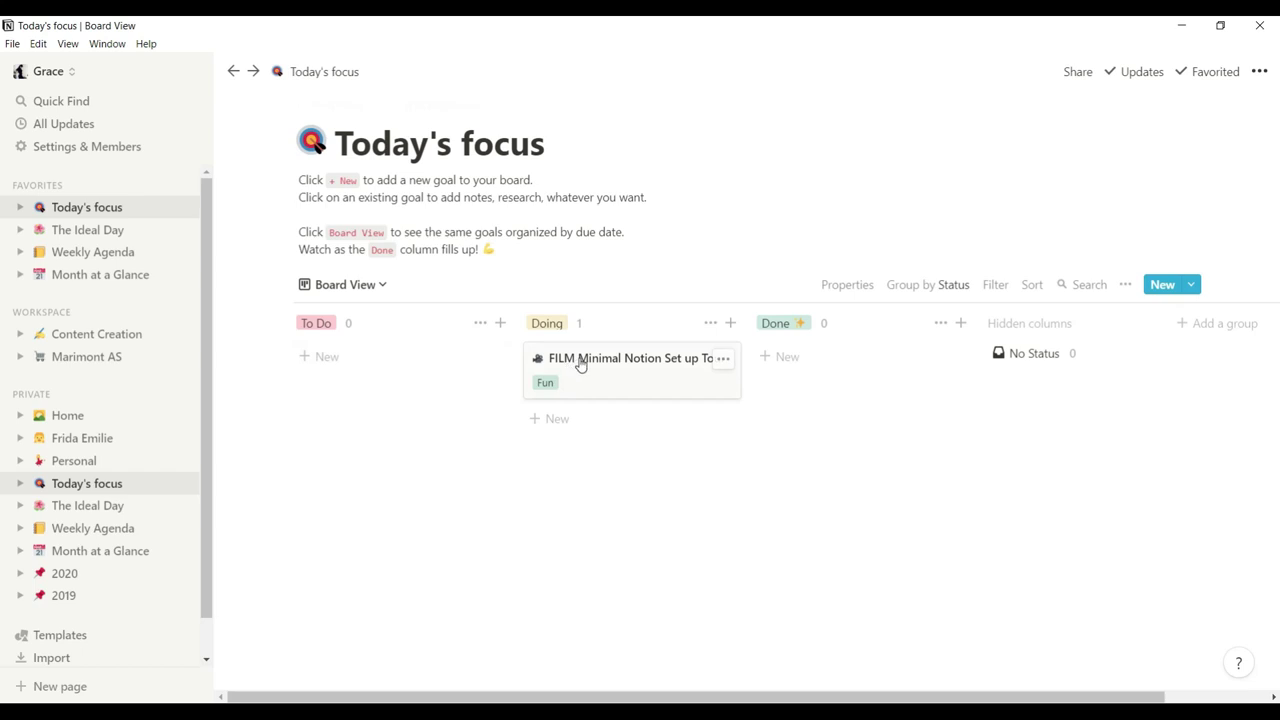
{"action": "left_click_drag", "start_coordinate": [580, 364], "coordinate": [343, 366]}
{"action": "left_click", "coordinate": [259, 414]}
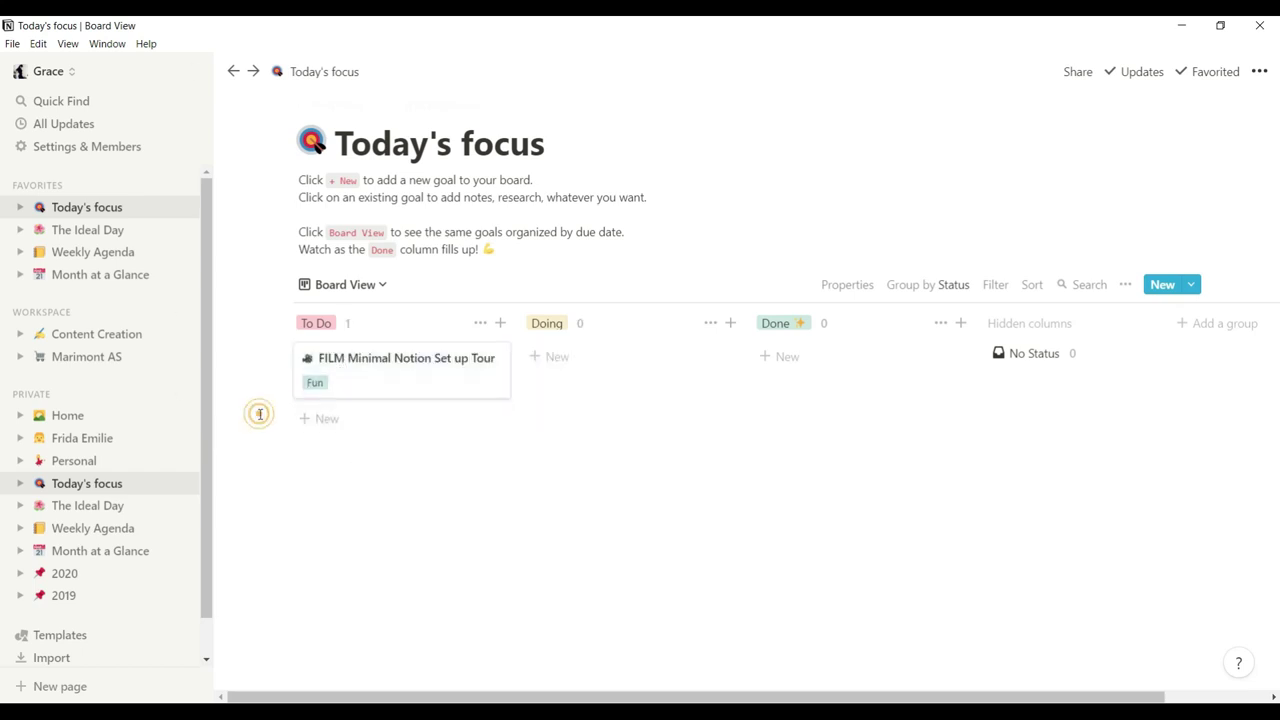
{"action": "left_click_drag", "start_coordinate": [409, 377], "coordinate": [609, 400]}
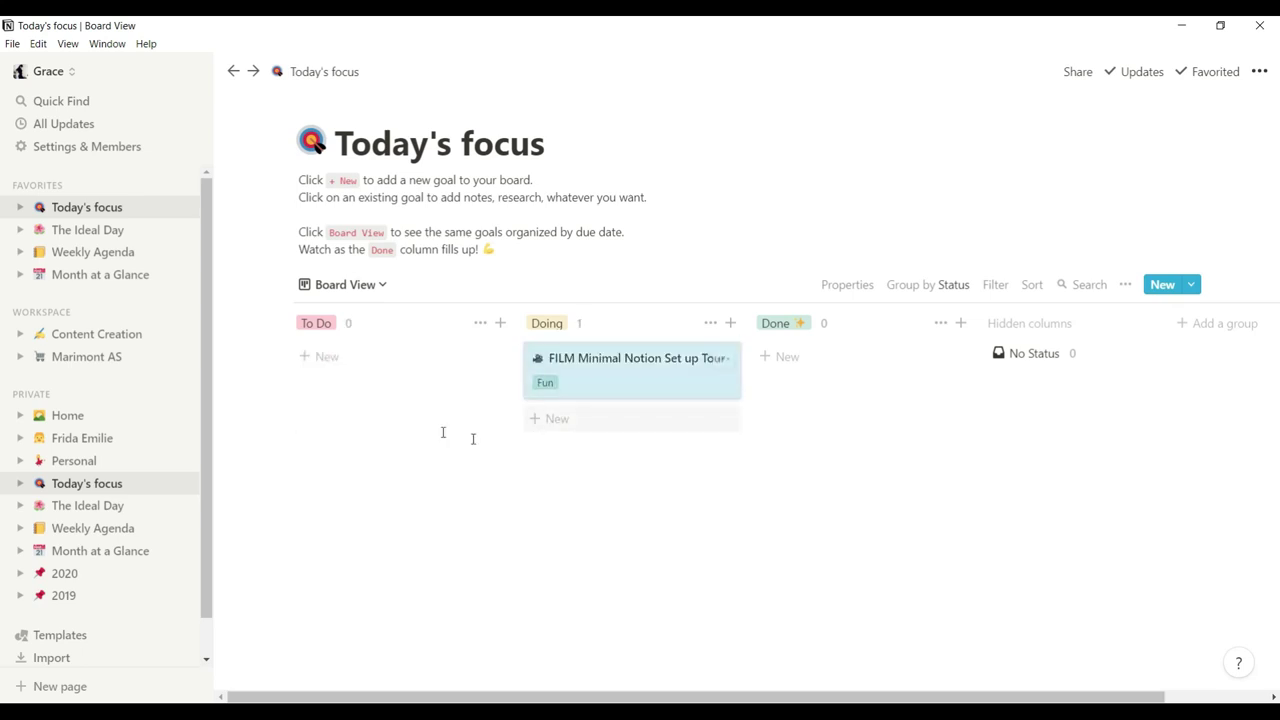
{"action": "left_click", "coordinate": [239, 393]}
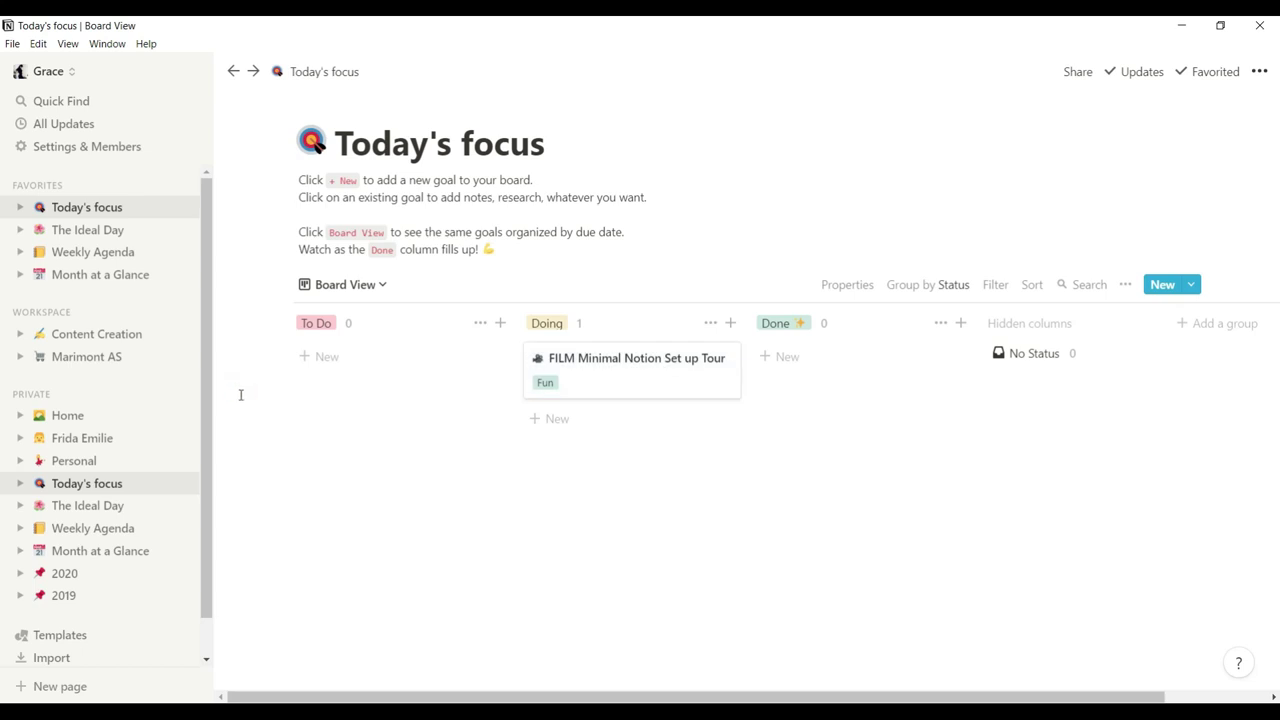
Move the FILM card into Done, then return it to Doing
{"action": "left_click_drag", "start_coordinate": [624, 383], "coordinate": [818, 389]}
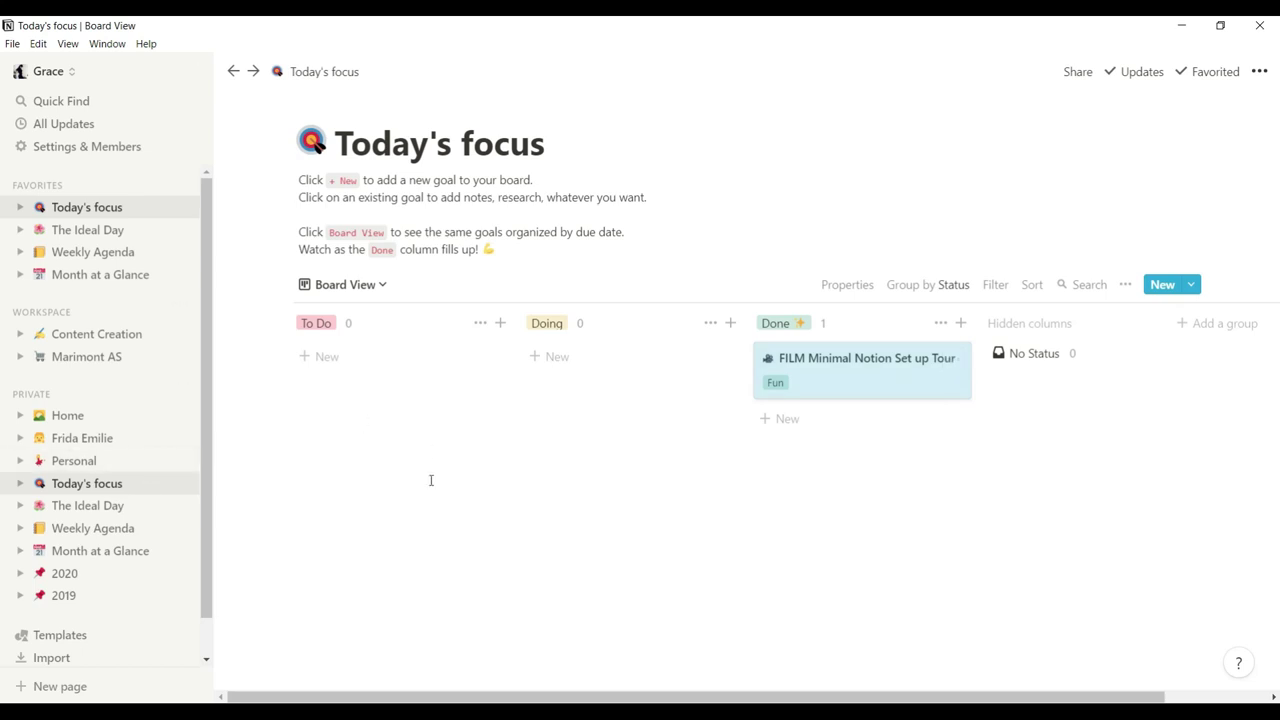
{"action": "left_click_drag", "start_coordinate": [843, 374], "coordinate": [608, 400]}
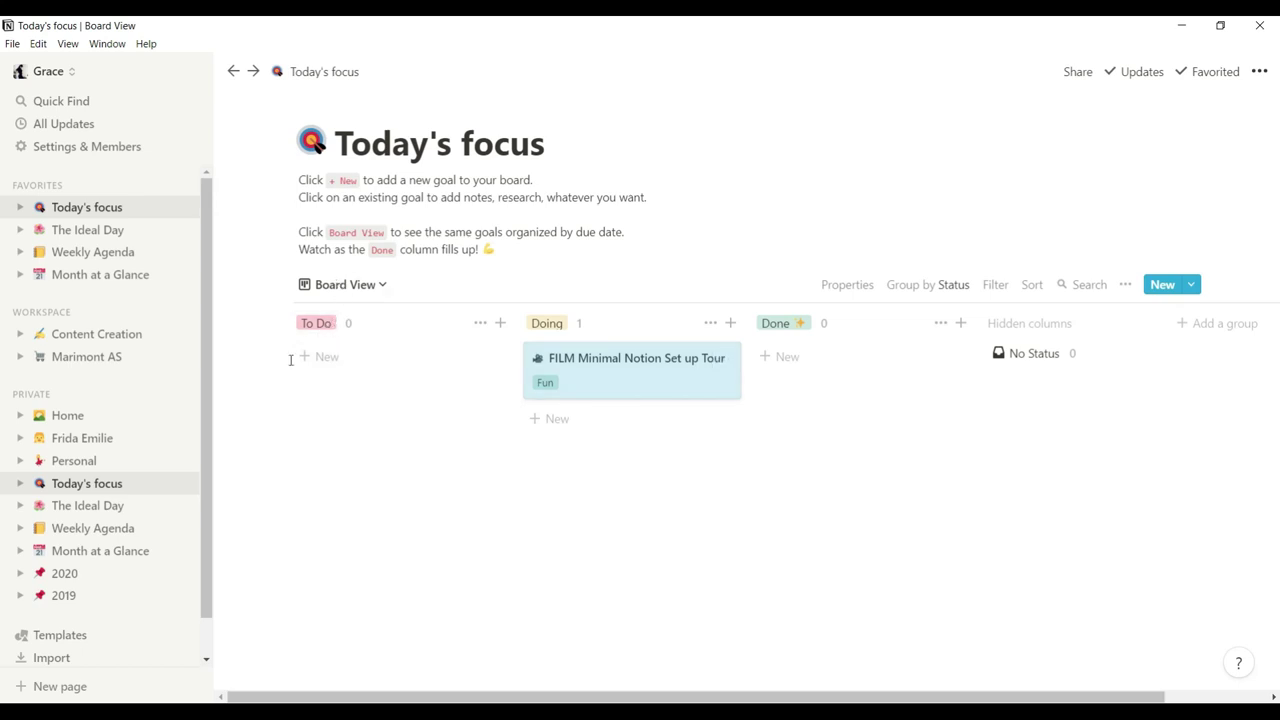
{"action": "left_click", "coordinate": [253, 418]}
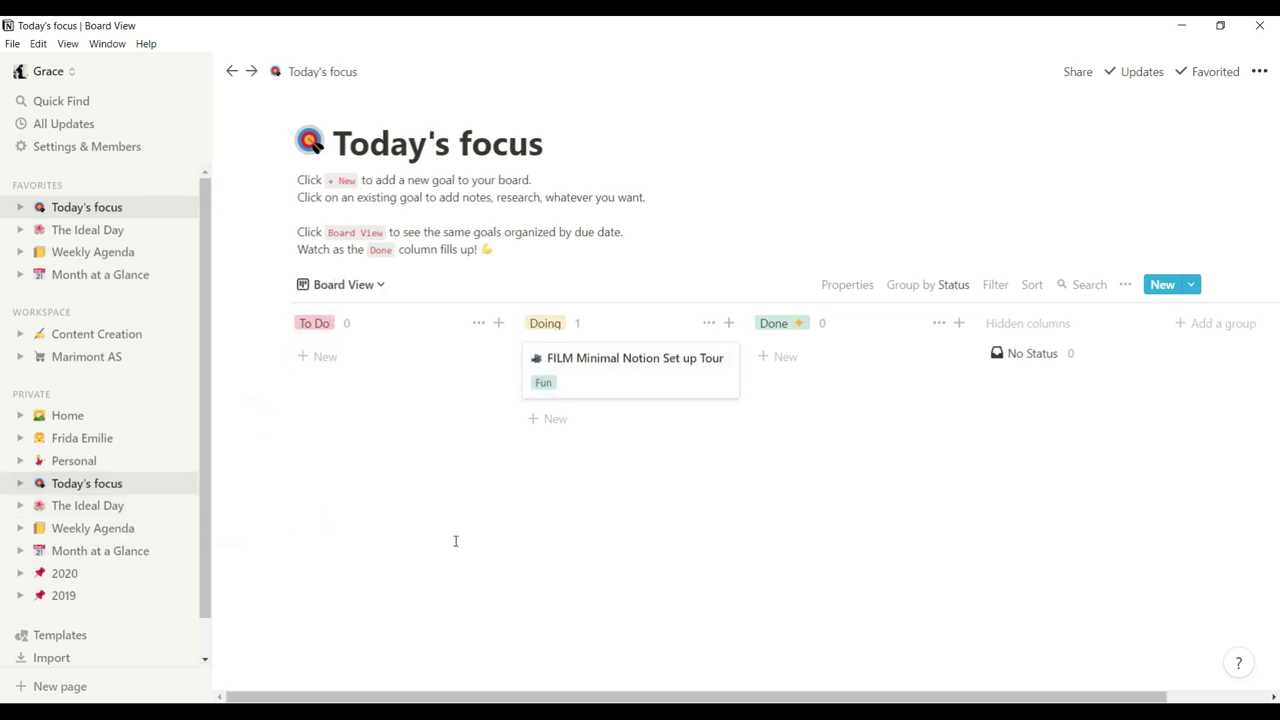